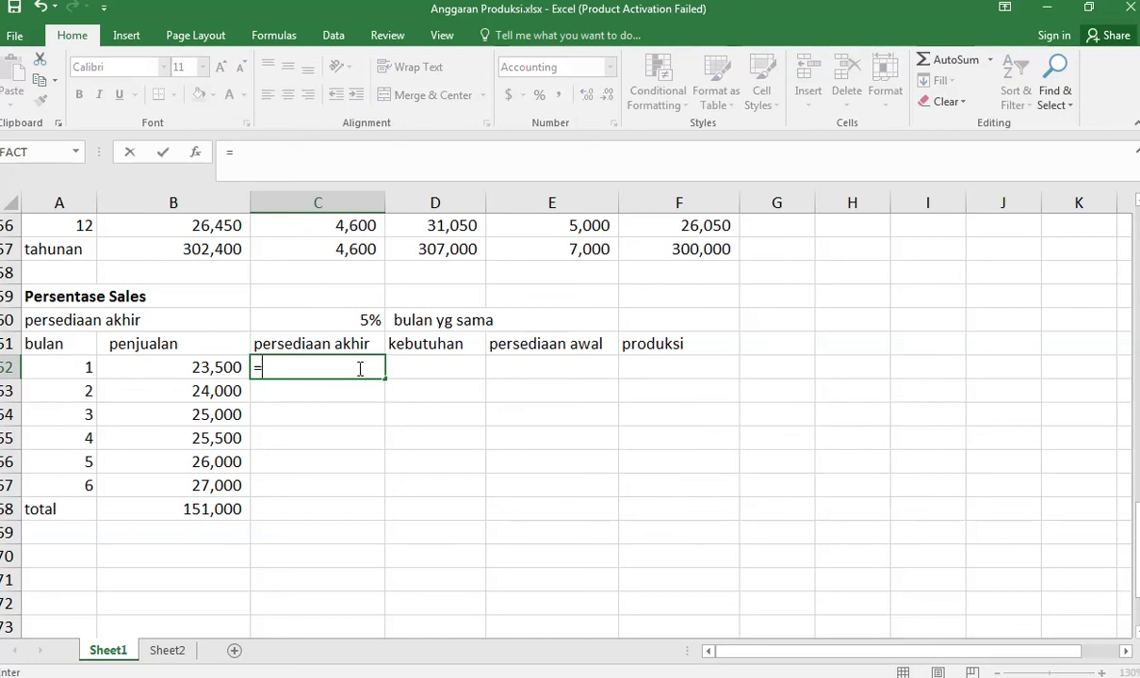
Complete the month 1 persediaan akhir formula in C62 as =$C$60*B62, with an absolute reference to the percentage.
key("Up")
key("Up")
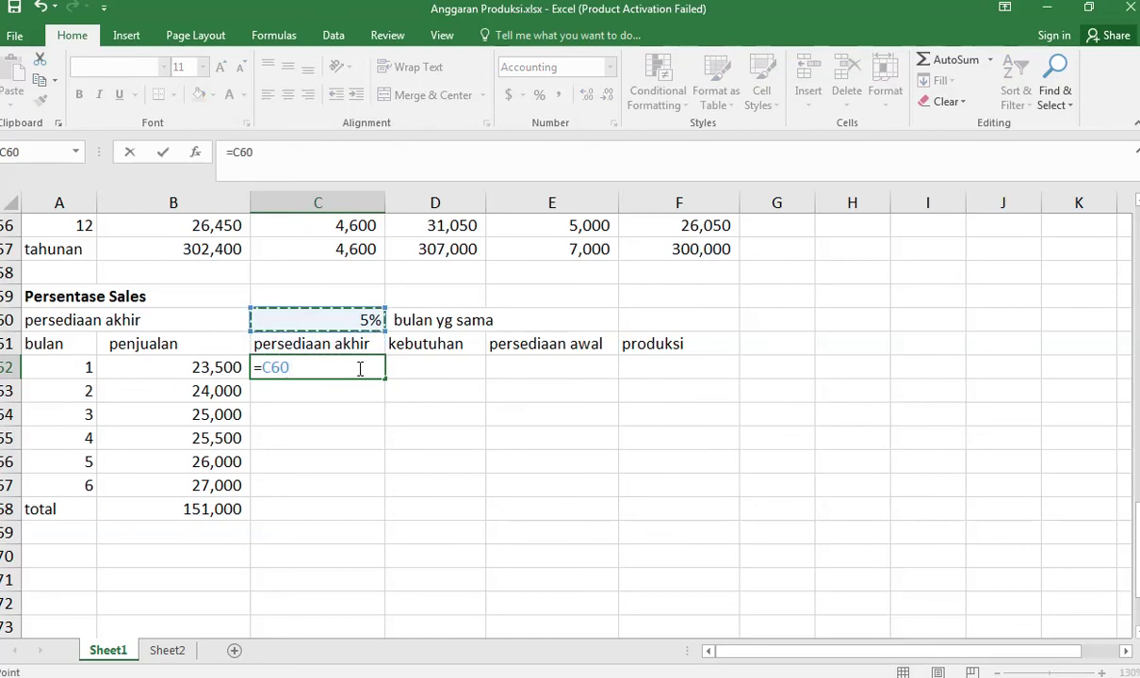
key("F4")
type("*")
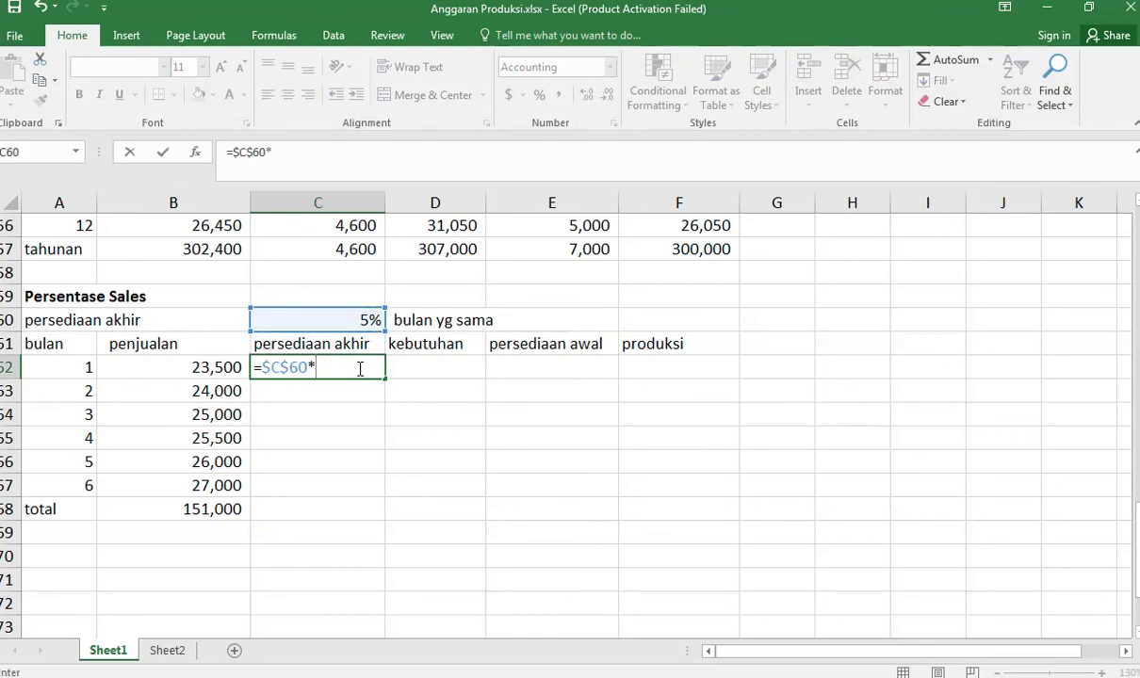
left_click(224, 367)
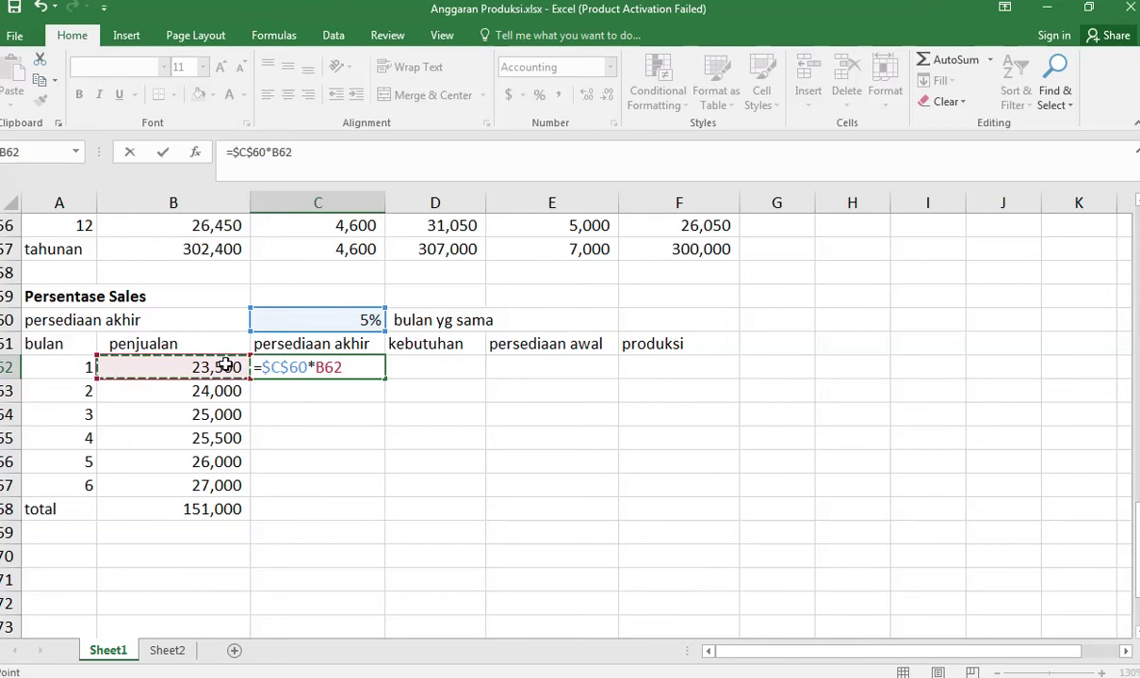
key("Return")
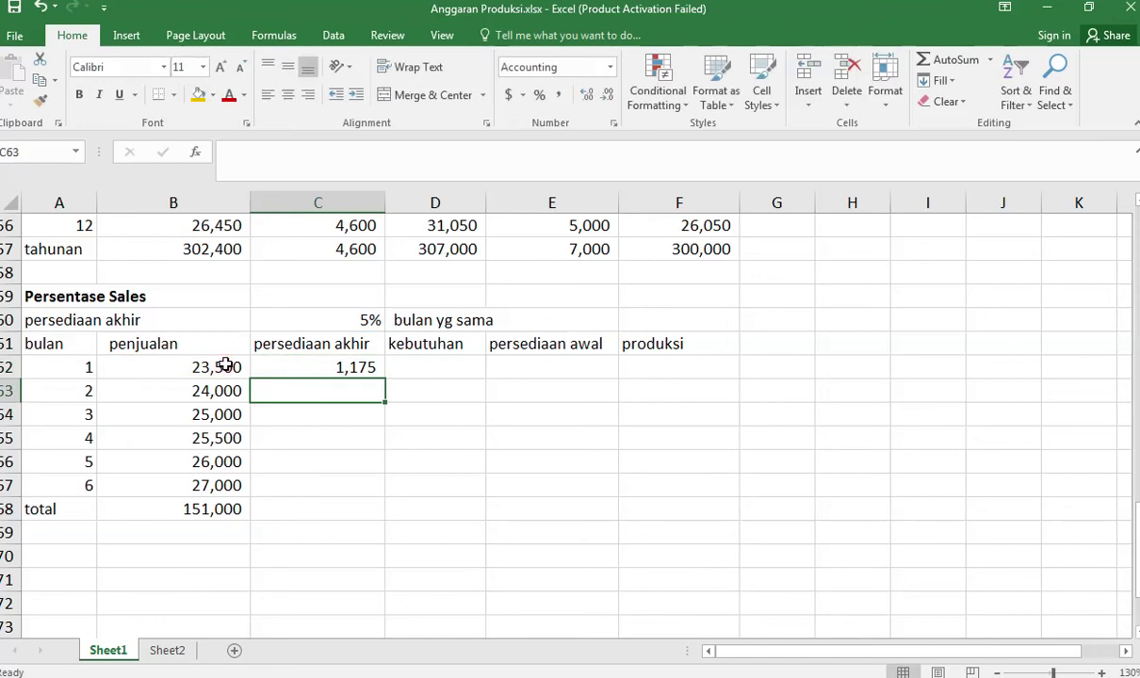
Calculate the month 1 kebutuhan in D62 with the formula =B62+C62.
left_click(358, 366)
left_click(436, 366)
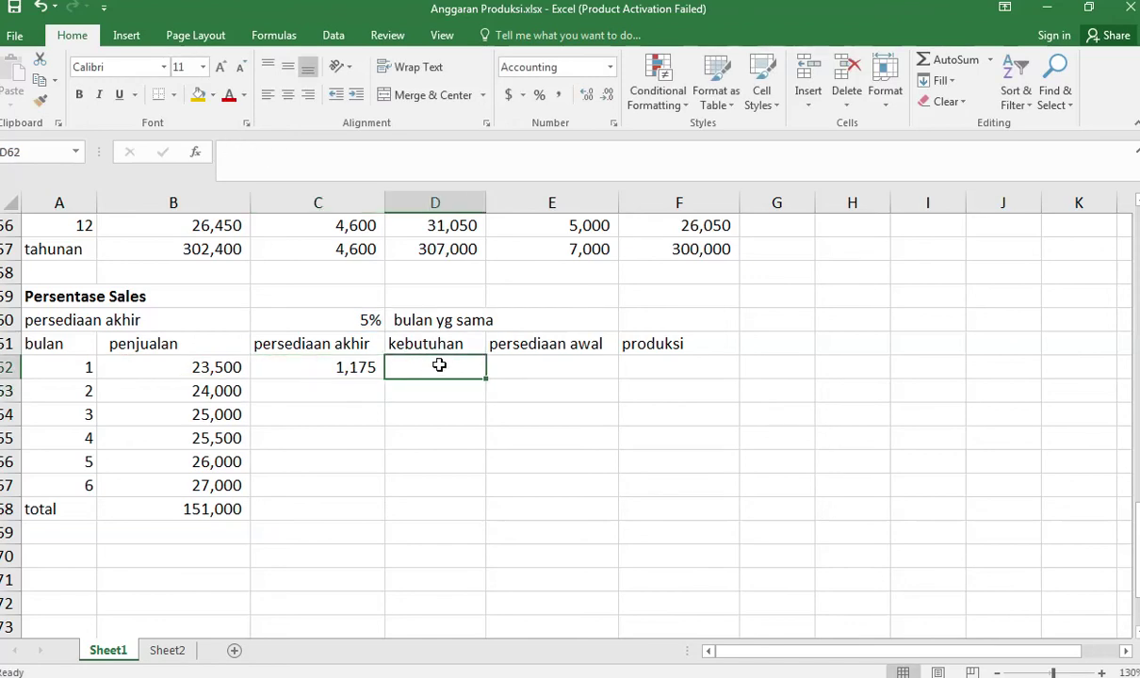
type("=")
key("Left")
key("Left")
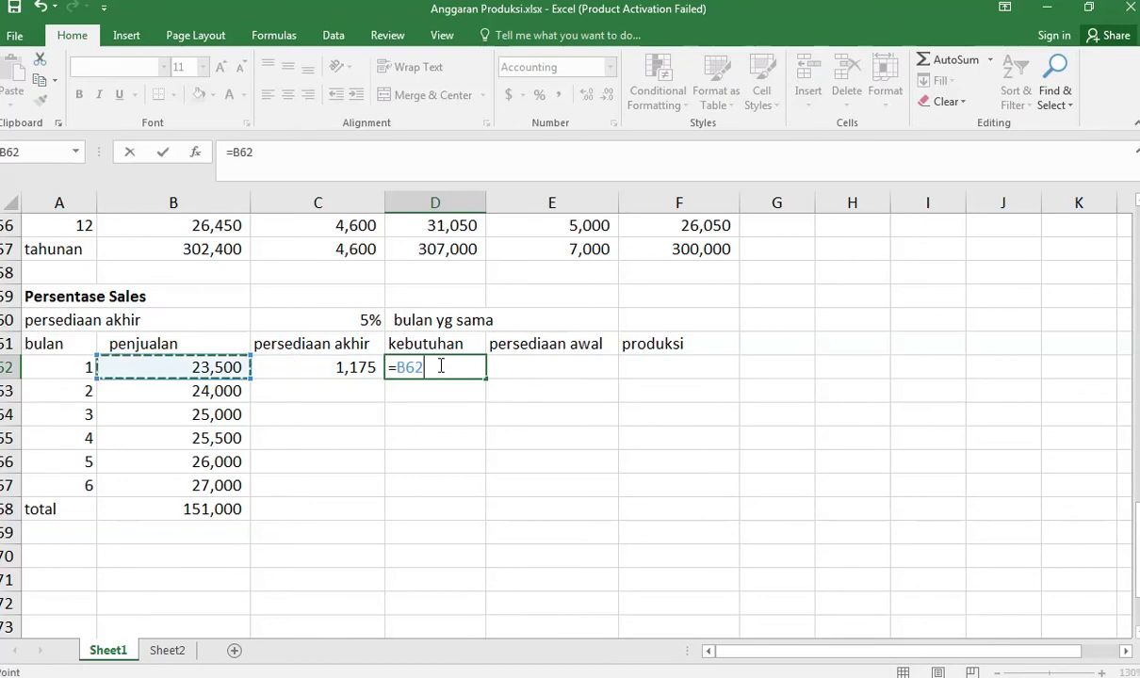
type("+")
key("Left")
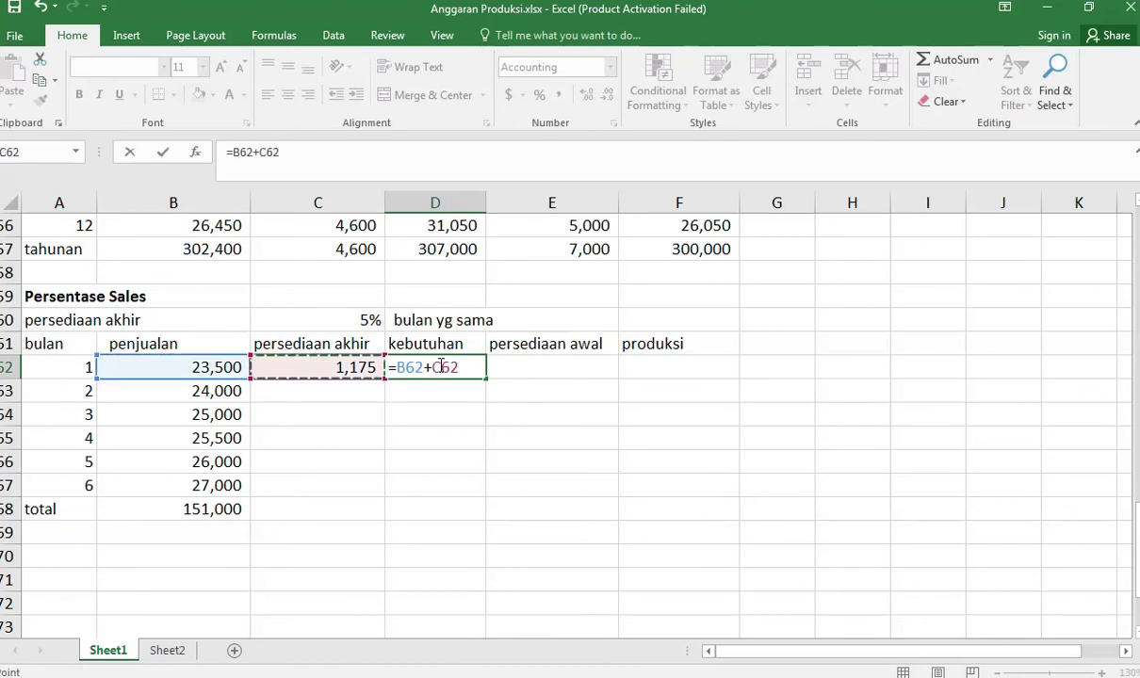
key("Return")
Enter 1000 as the month 1 persediaan awal in E62.
key("Up")
key("Right")
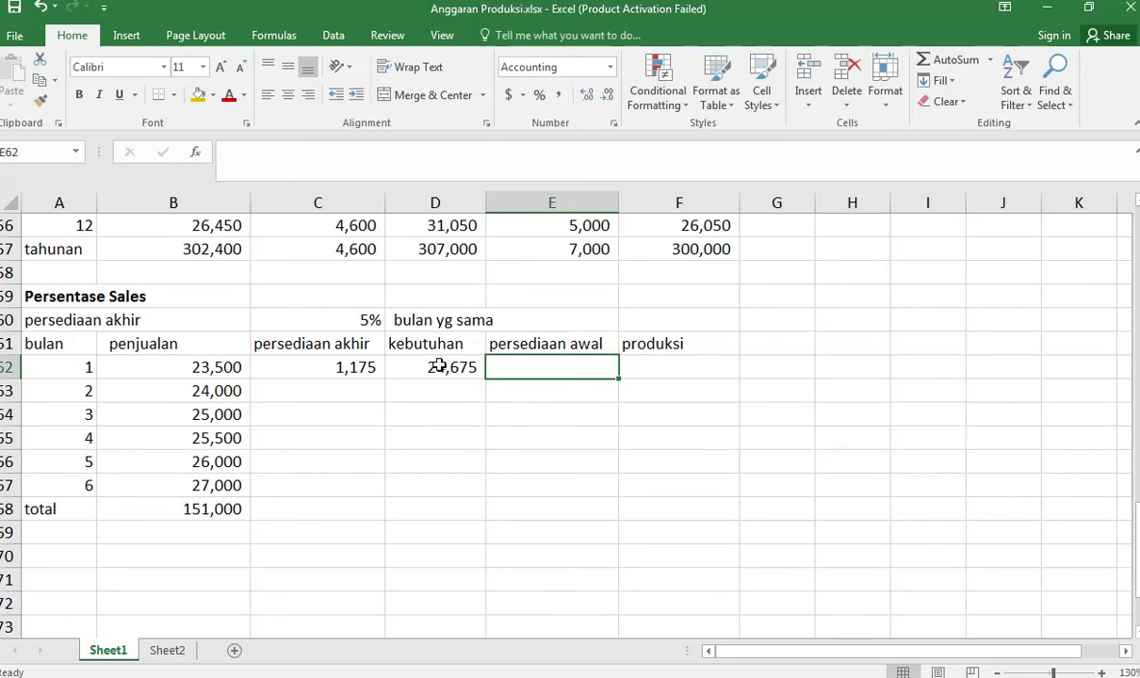
type("1000")
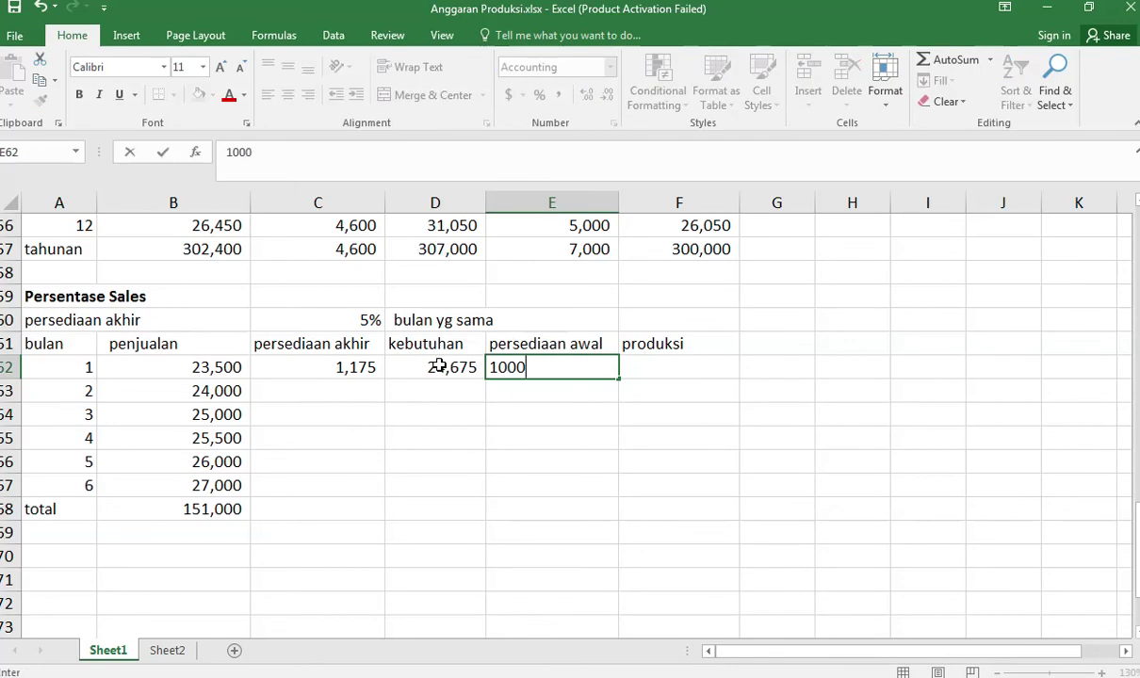
key("Tab")
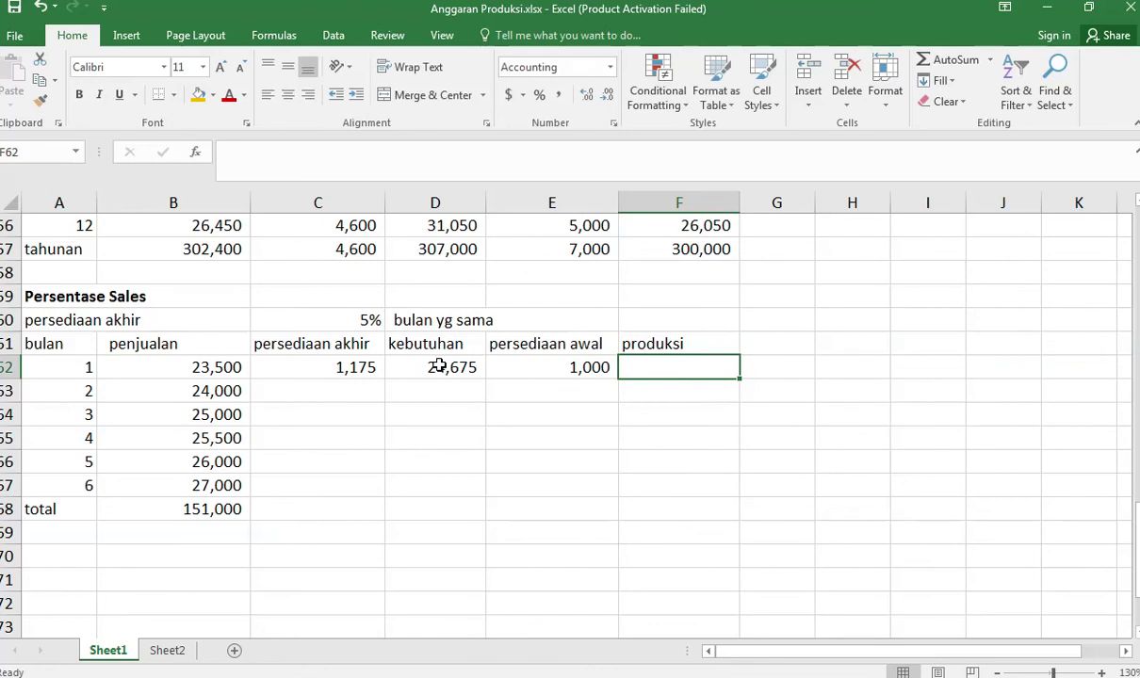
Calculate the month 1 produksi in F62 with the formula =D62-E62.
type("=")
key("Left")
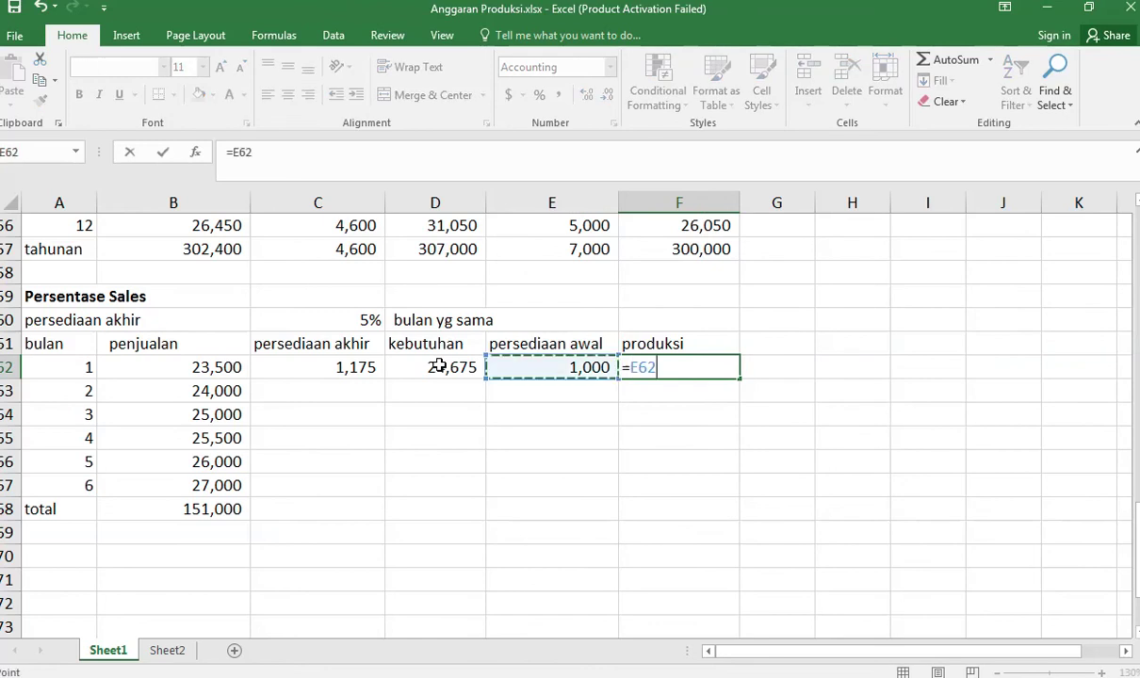
key("Left")
type("-")
key("Left")
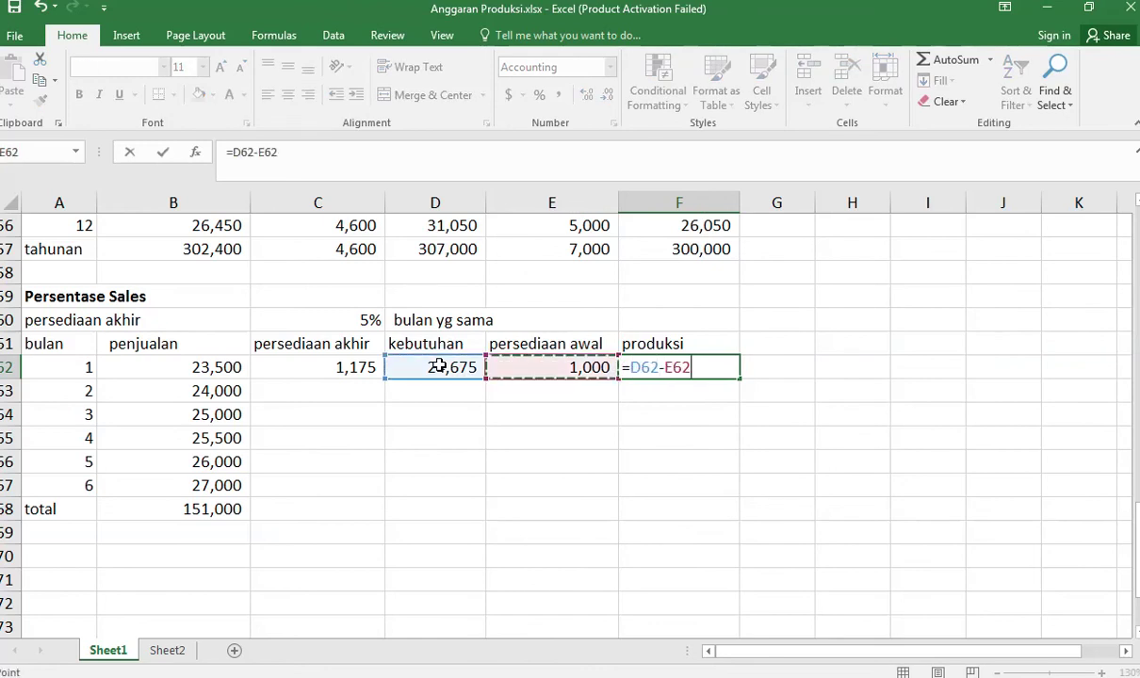
key("Return")
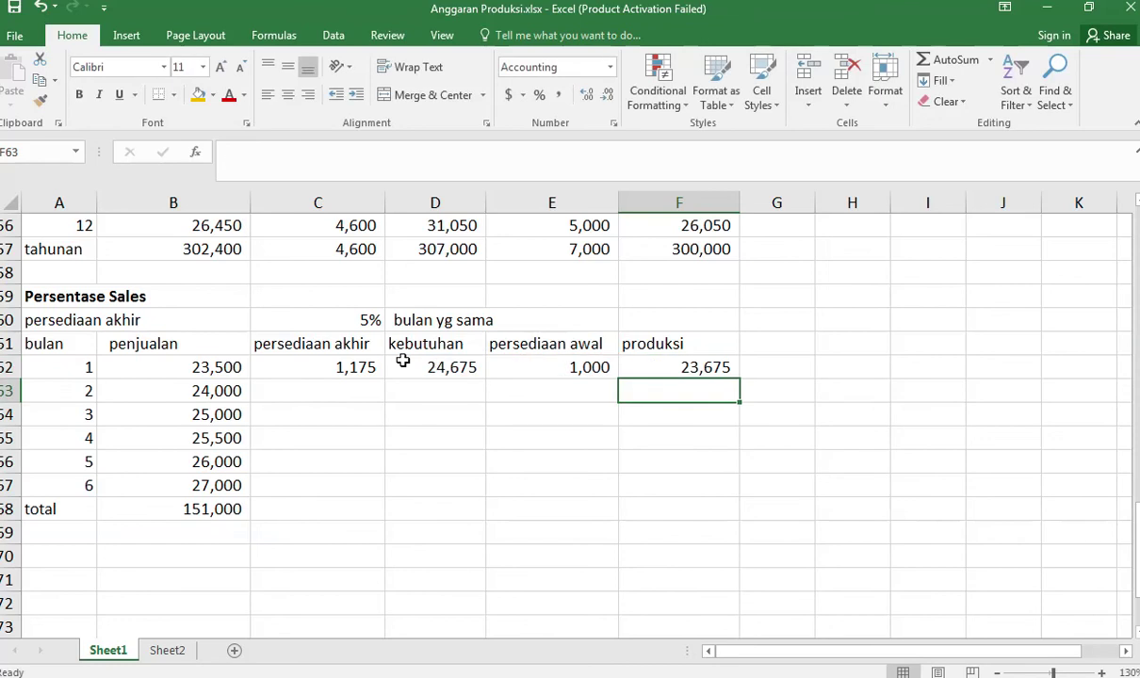
Fill the persediaan akhir formula from C62 down to the total row, then clear the total cell C68.
left_click(356, 366)
double_click(384, 379)
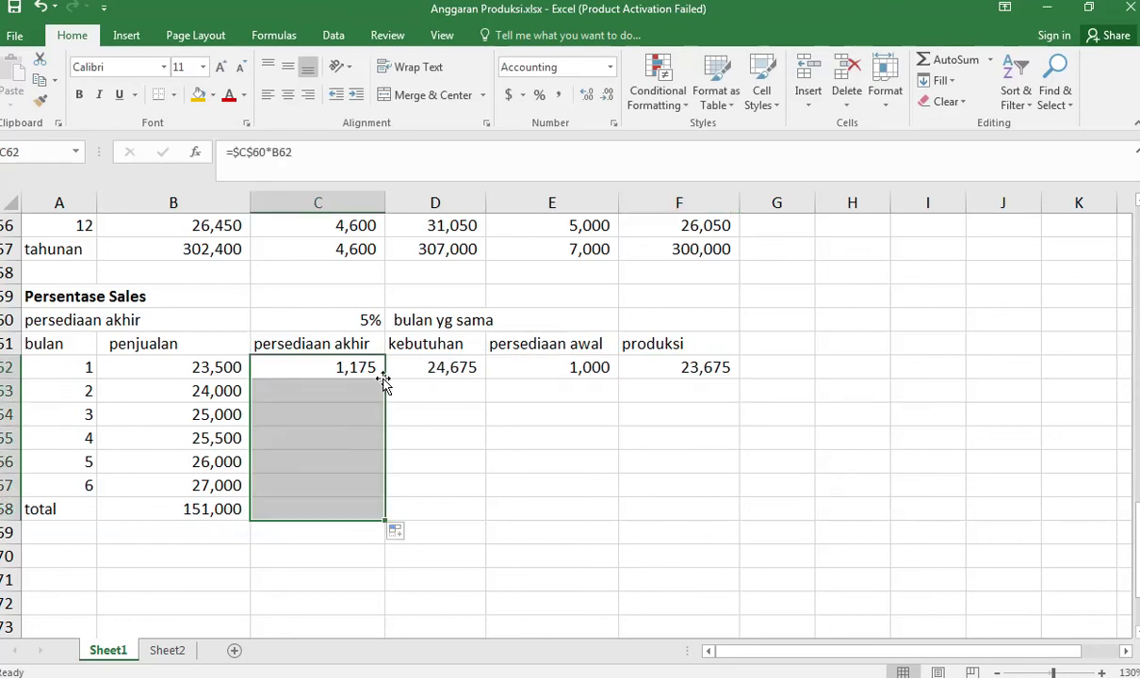
left_click(372, 508)
key("BackSpace")
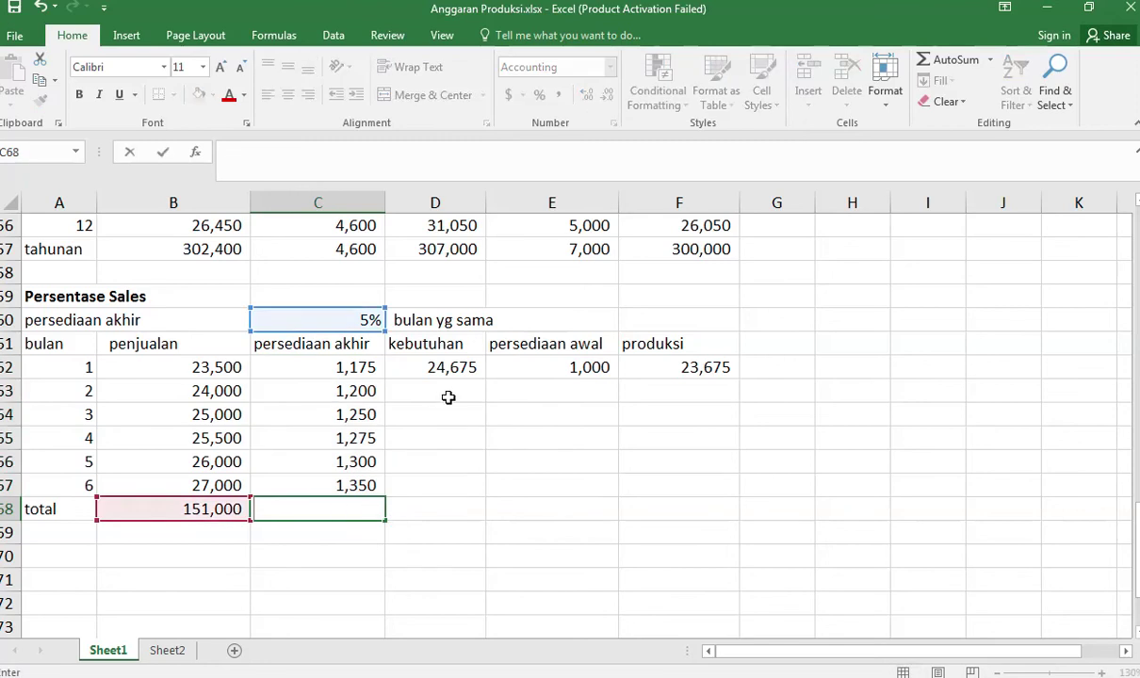
Fill the kebutuhan formula from D62 down to the total row, then clear the total cell D68.
left_click(462, 369)
double_click(485, 377)
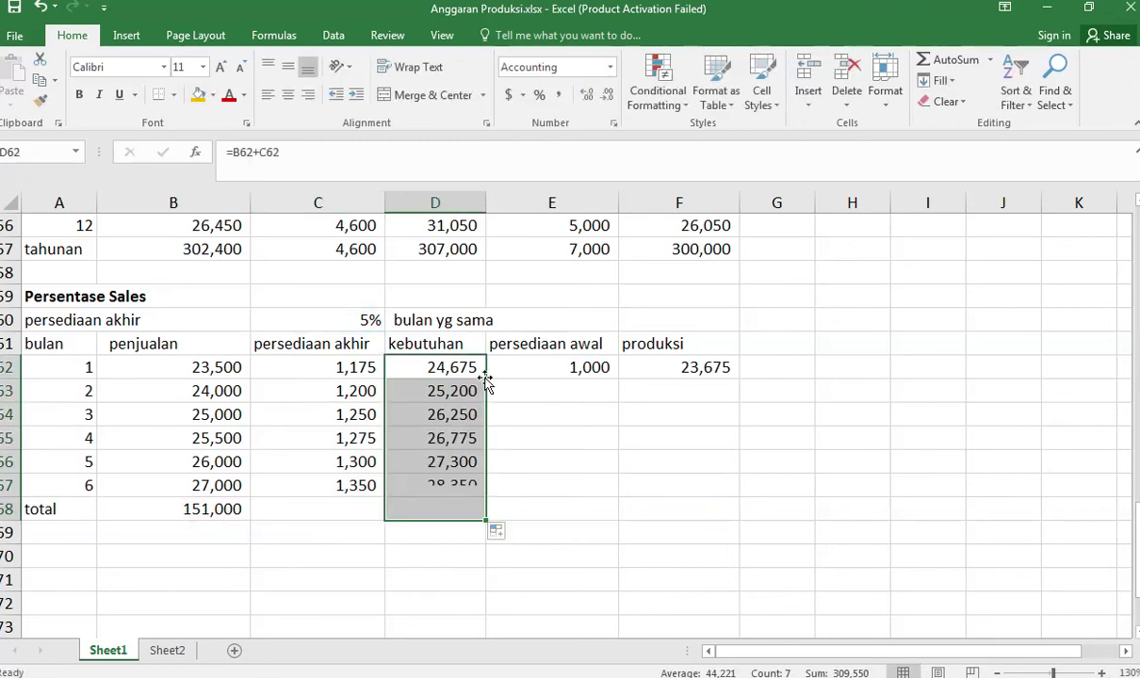
left_click(460, 509)
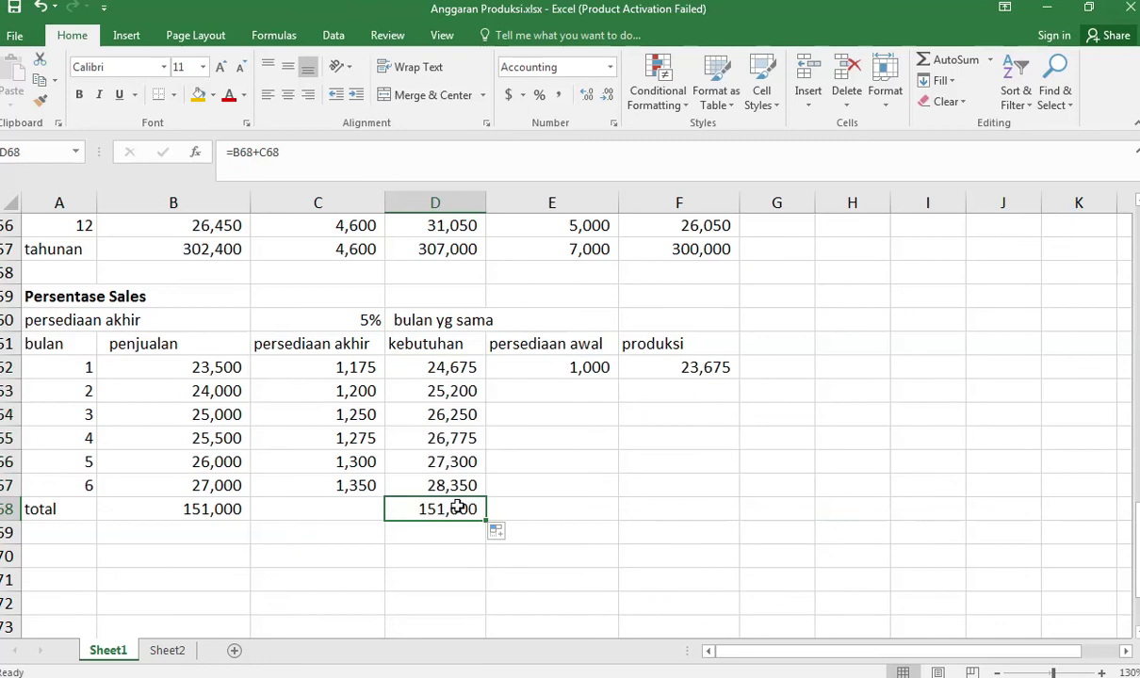
key("BackSpace")
Link the month 2 persediaan awal in E63 to the previous month's persediaan akhir with =C62.
left_click(571, 396)
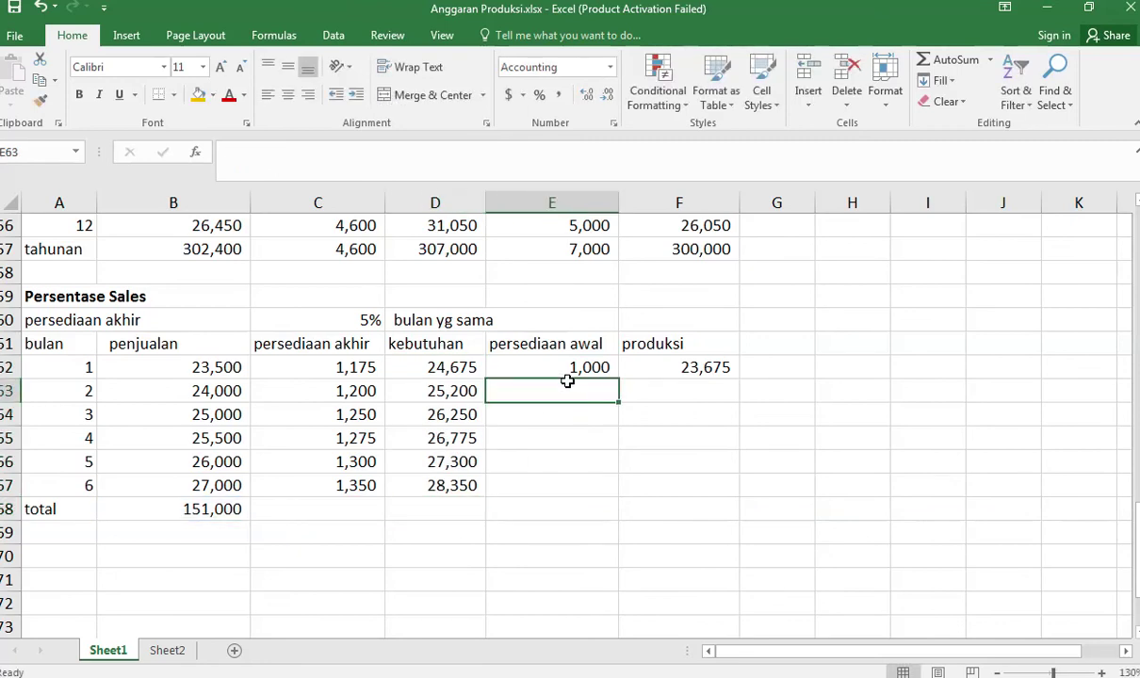
type("=")
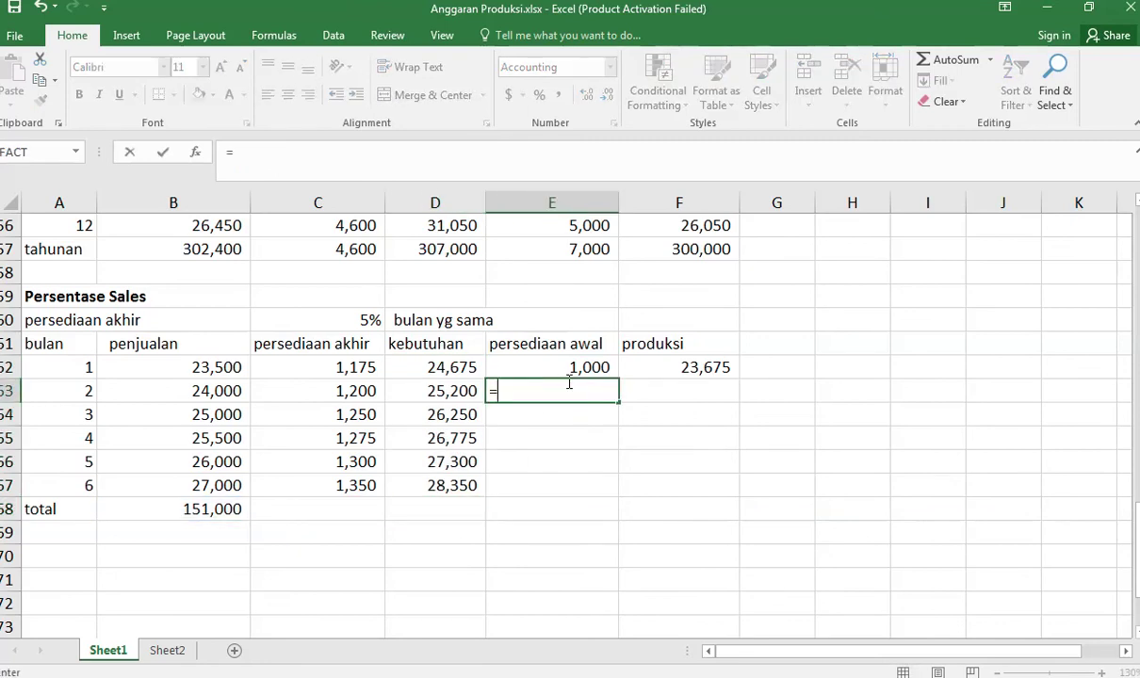
key("Left")
key("Left")
key("Up")
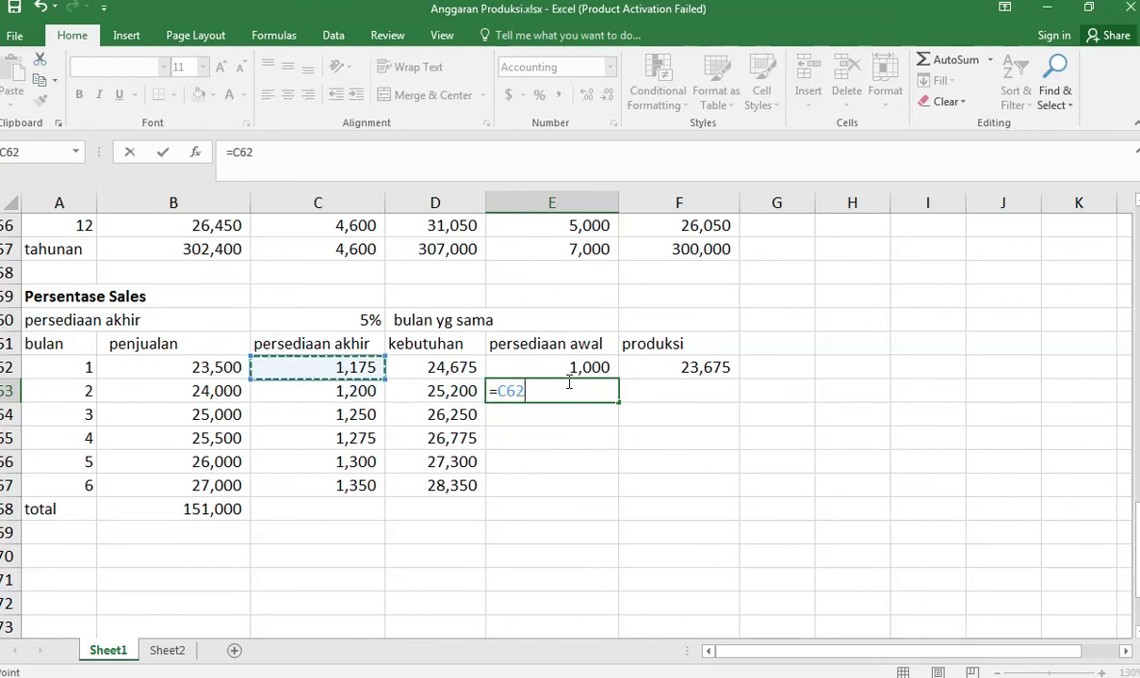
key("Return")
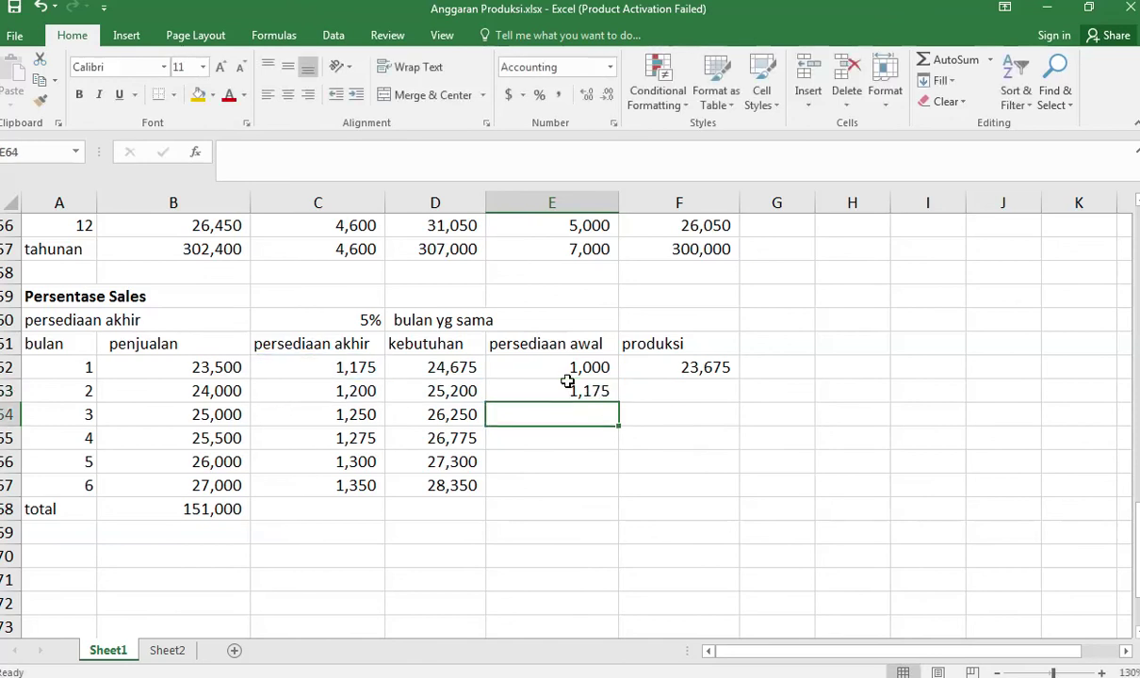
Fill the persediaan awal formula from E63 down to the total row, then clear the total cell E68.
left_click(567, 380)
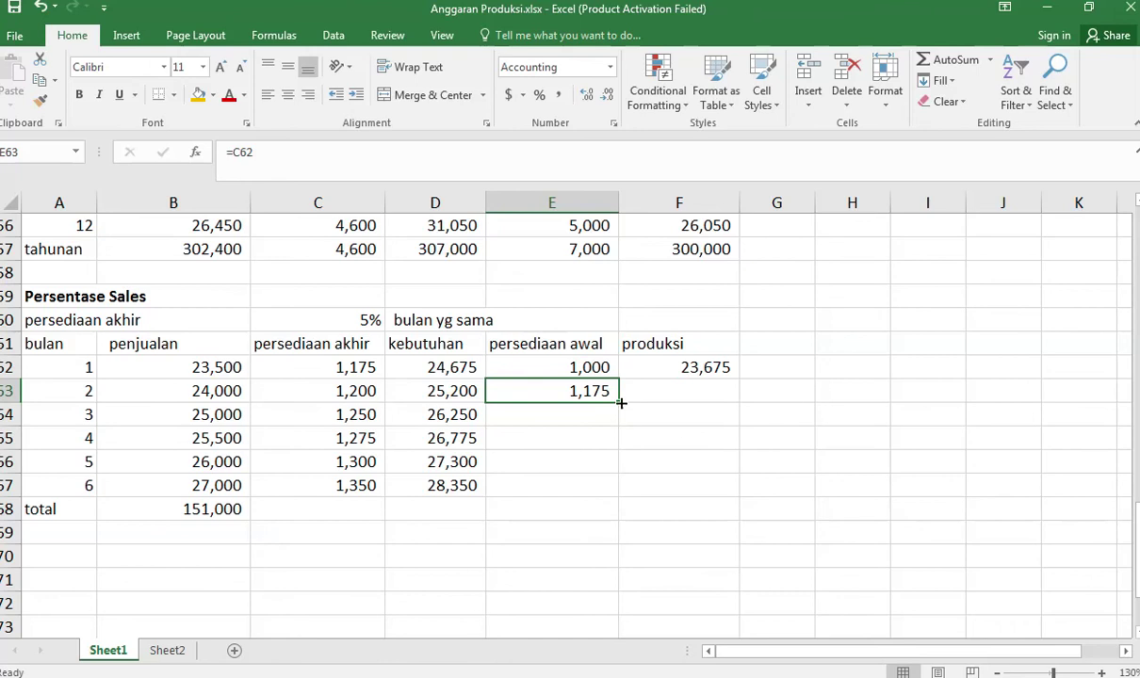
left_click_drag(619, 403, 619, 520)
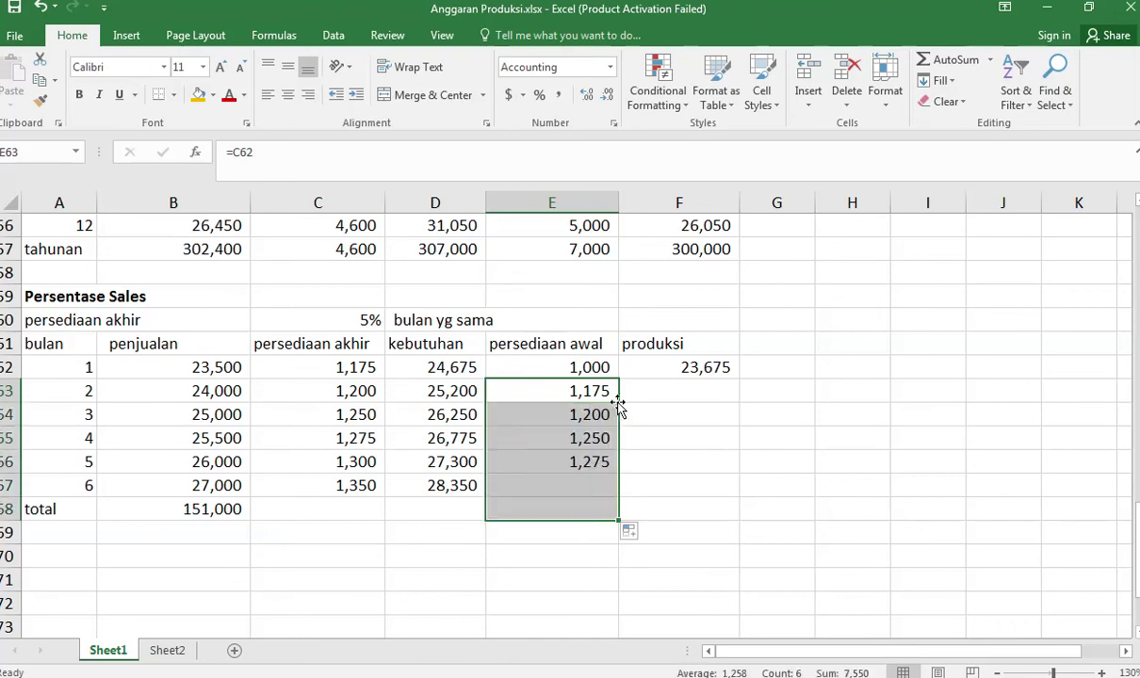
left_click(590, 508)
key("Delete")
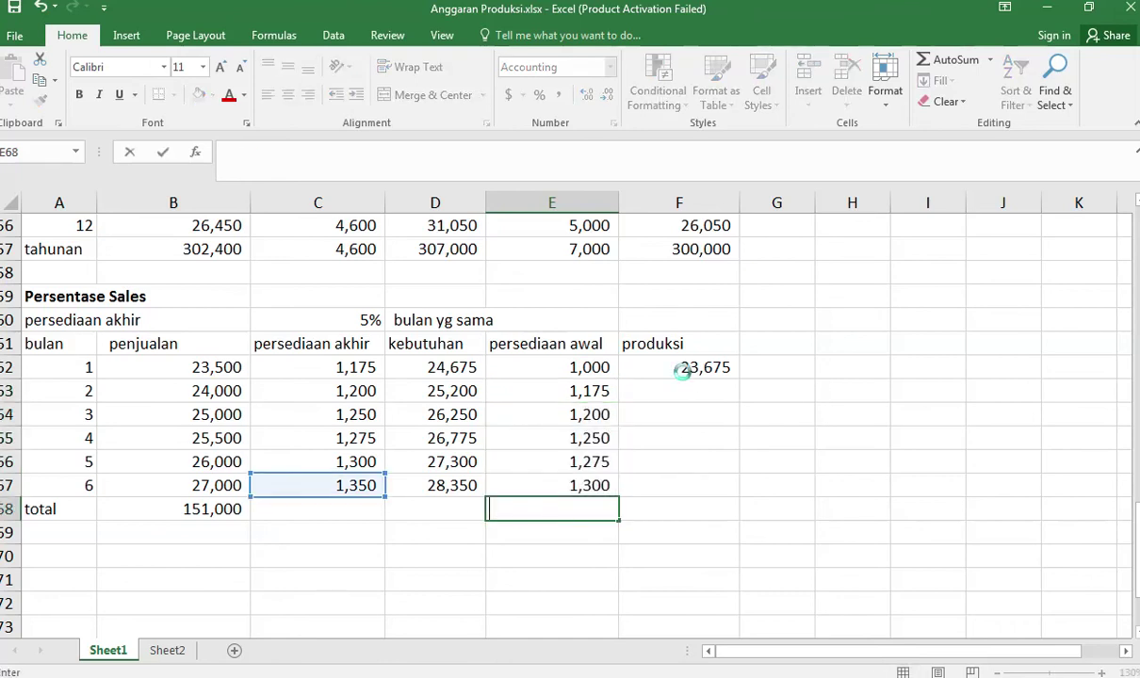
Fill the produksi formula from F62 down to the total row, then clear the total cell F68.
left_click(683, 368)
left_click_drag(738, 377, 720, 513)
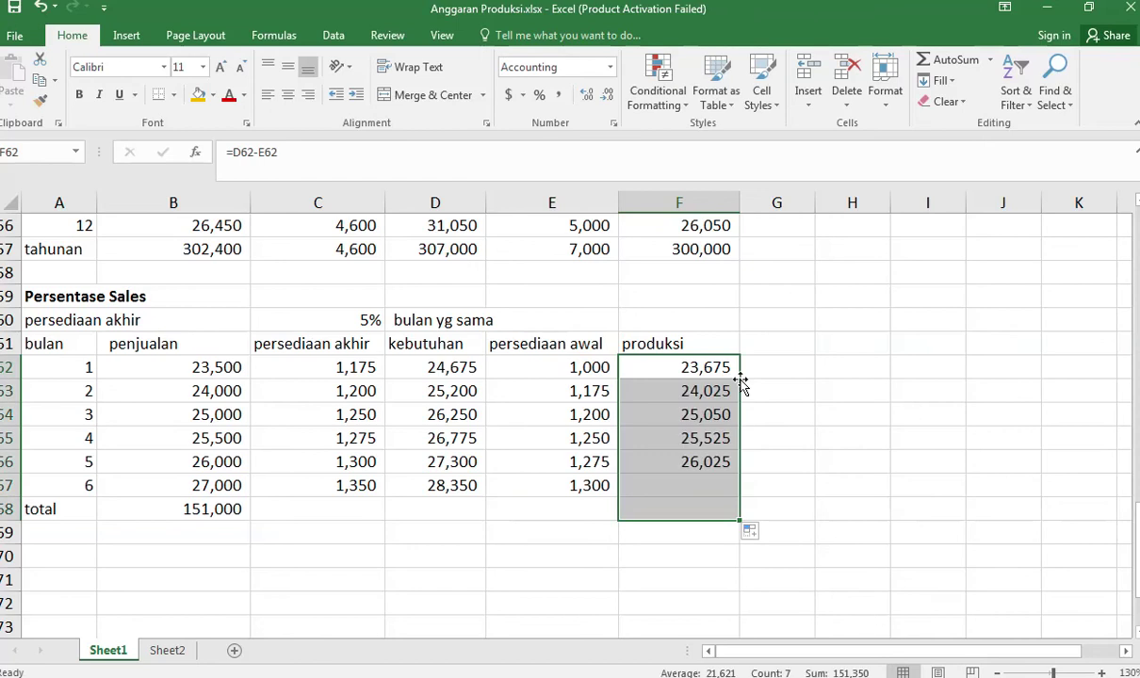
left_click(716, 510)
double_click(716, 510)
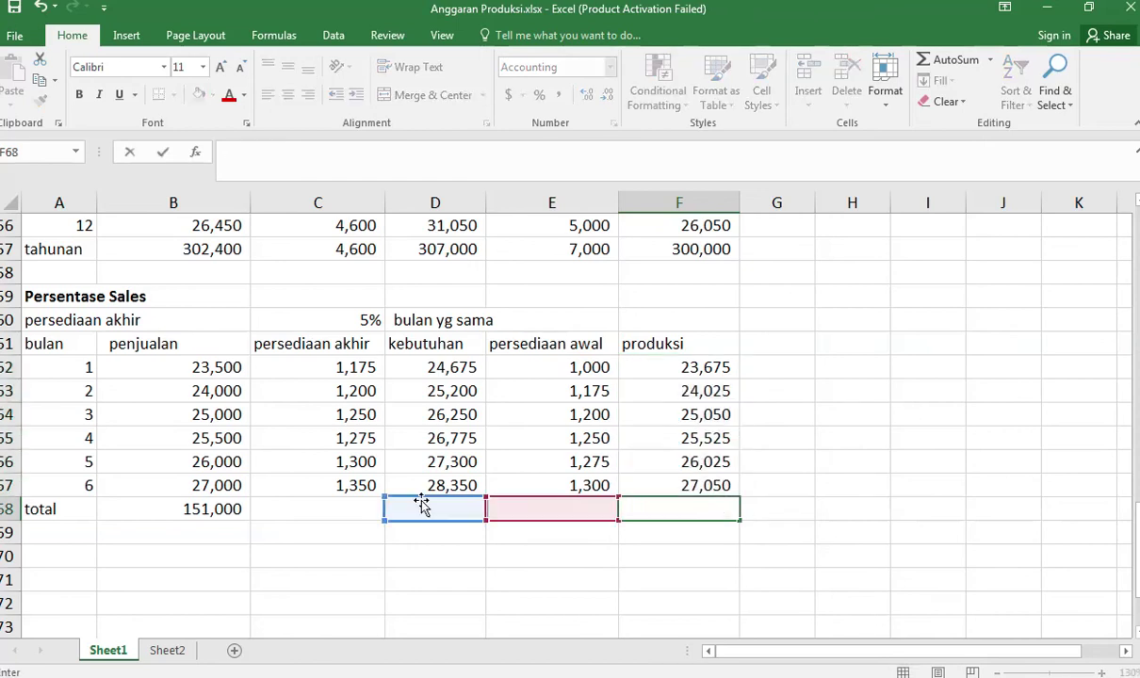
Set the total row's persediaan akhir in C68 to the month 6 value with =C67.
left_click(341, 509)
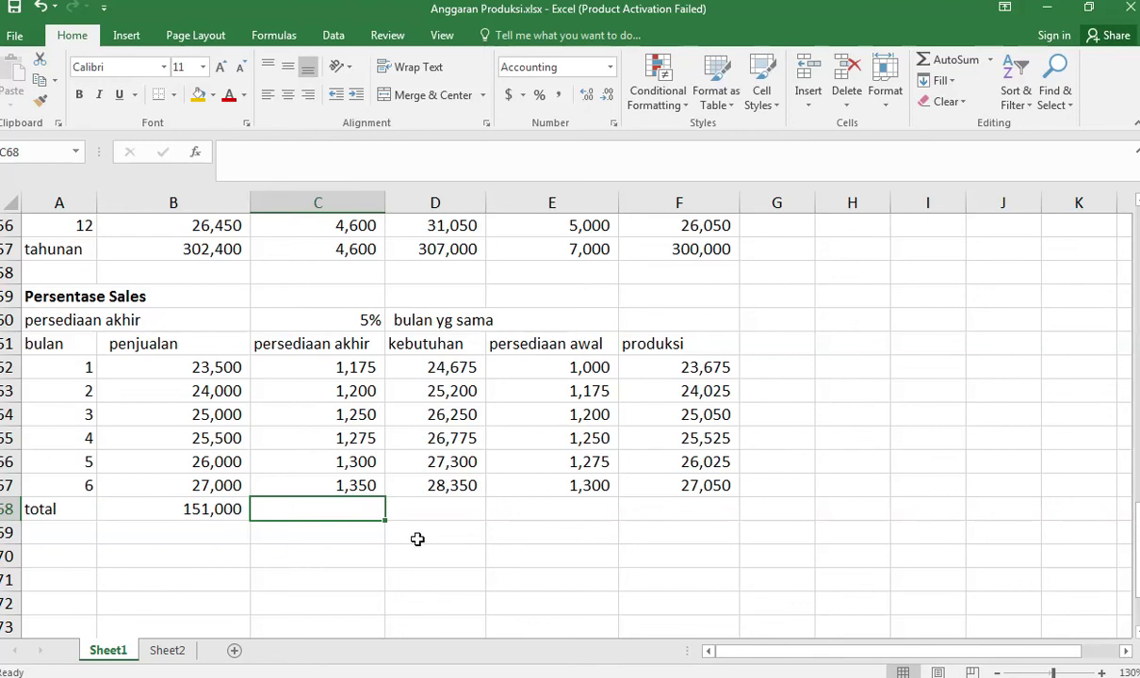
type("=")
key("Up")
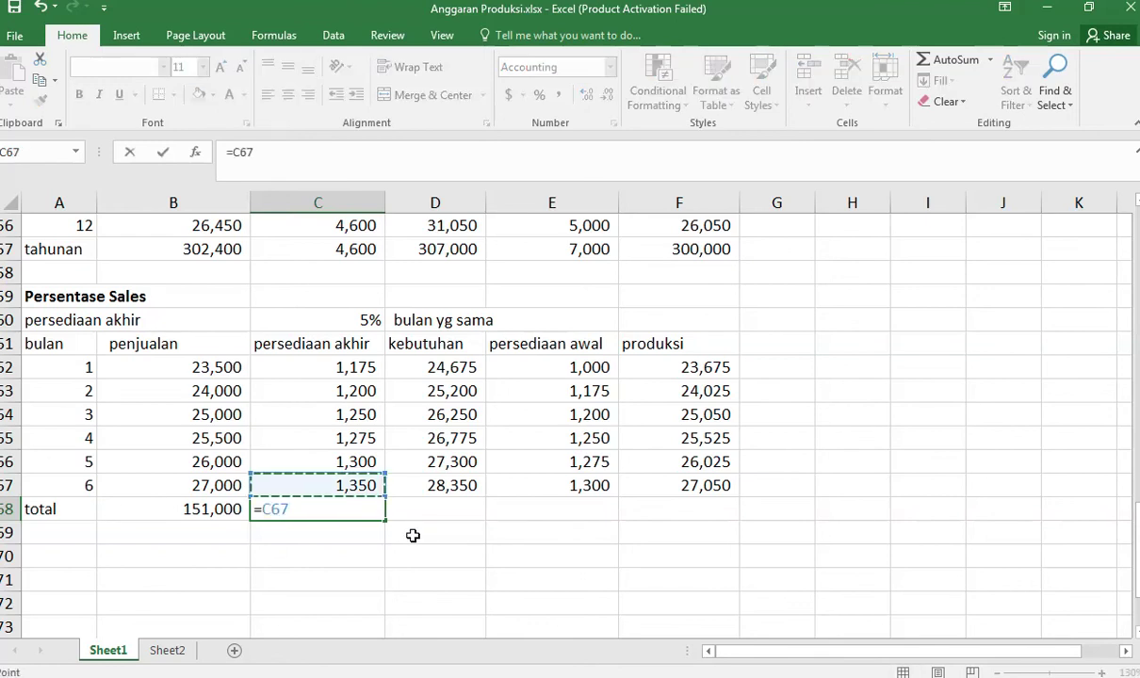
key("Return")
Calculate the total row's kebutuhan in D68 with the formula =B68+C68.
key("Up")
key("Right")
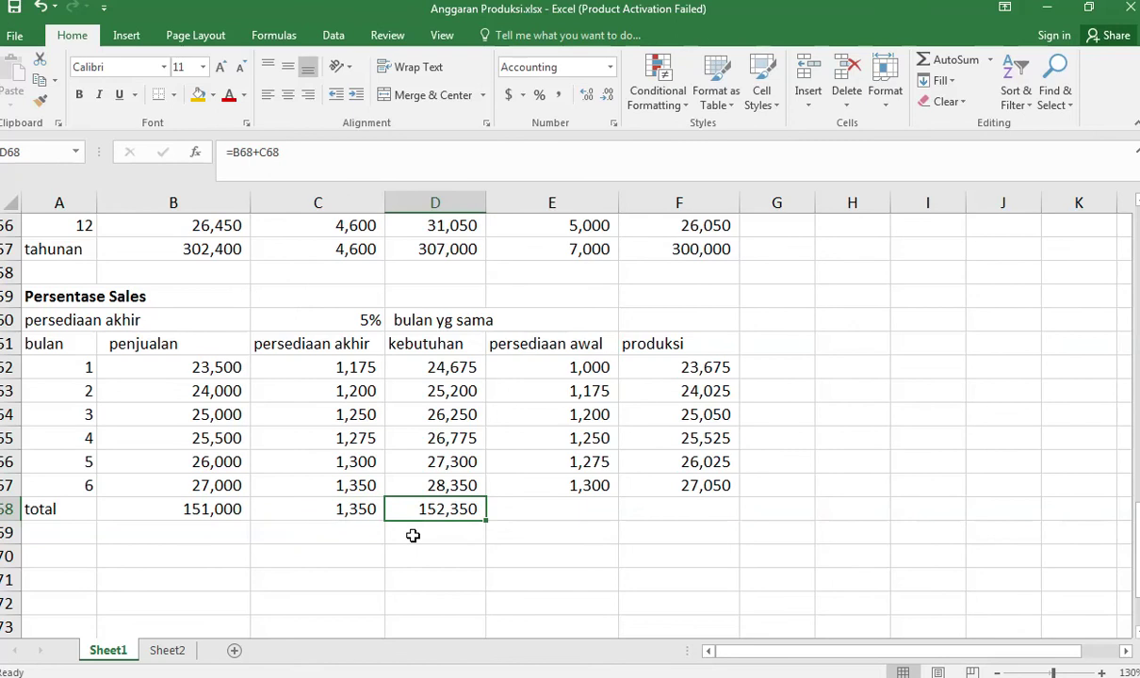
type("=")
key("Left")
key("Left")
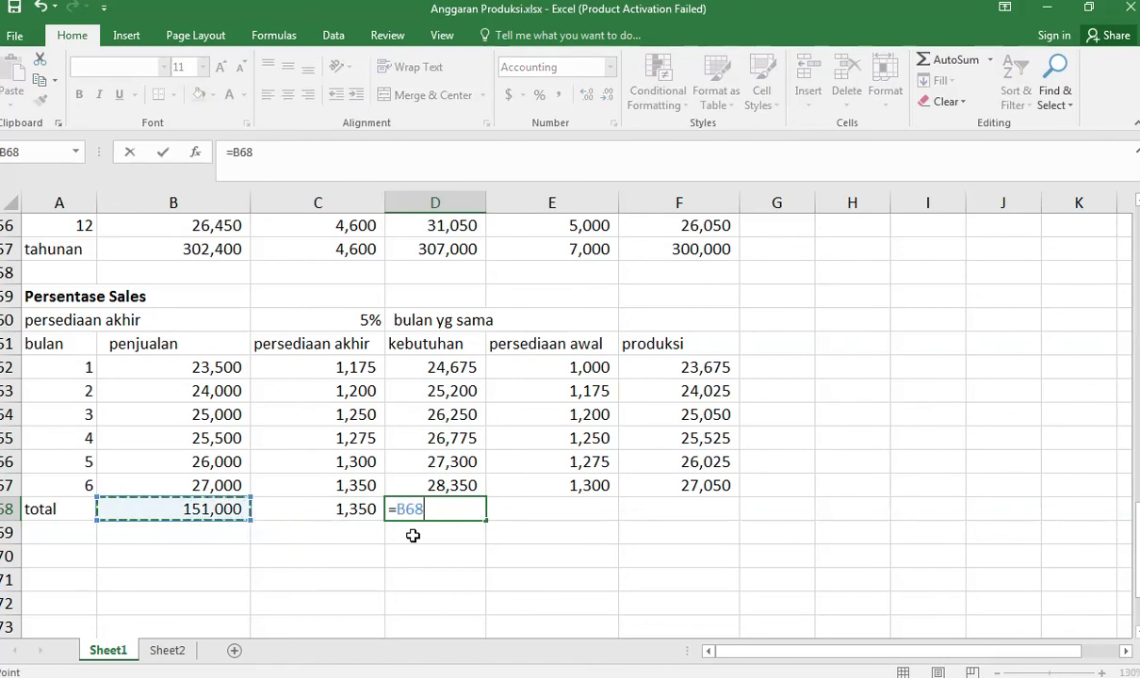
type("+")
key("Left")
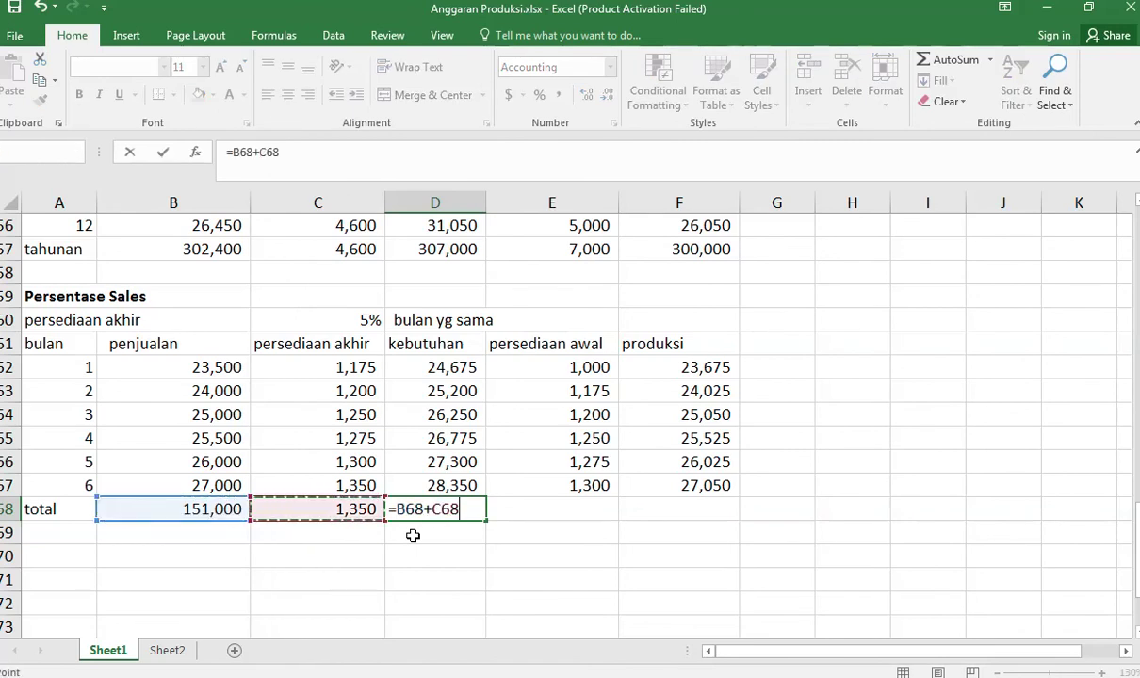
key("Return")
Set the total row's persediaan awal in E68 to the month 1 value with =E62.
key("Up")
key("Right")
type("=")
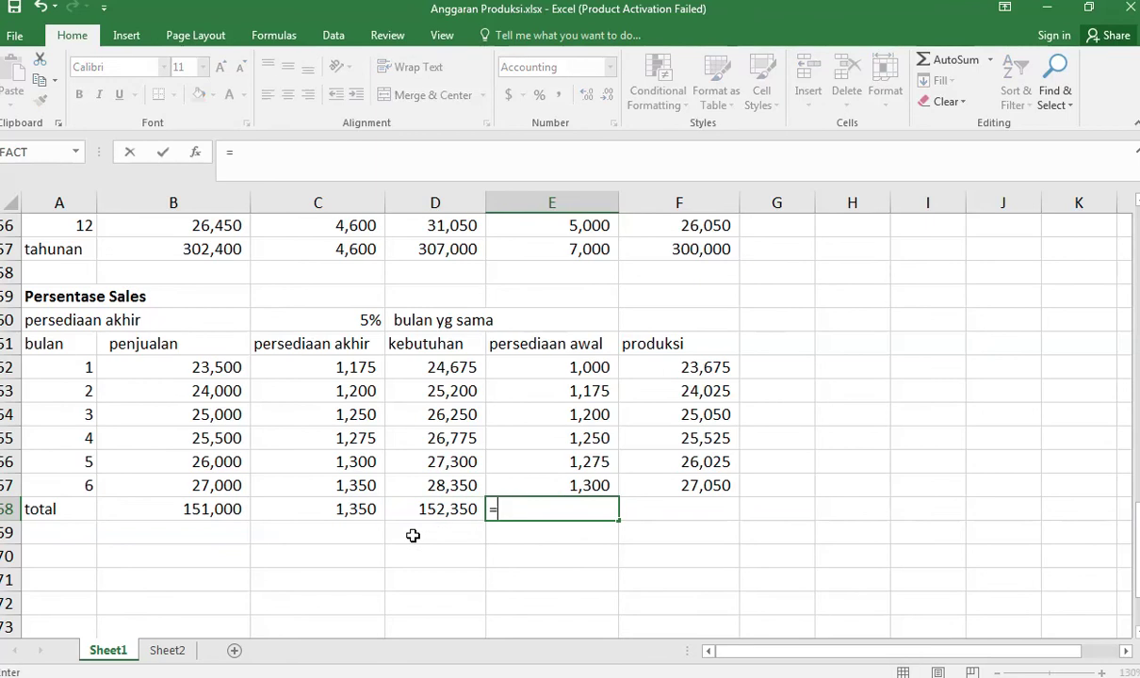
key("Up")
key("Up")
key("Up")
key("Up")
key("Up")
key("Up")
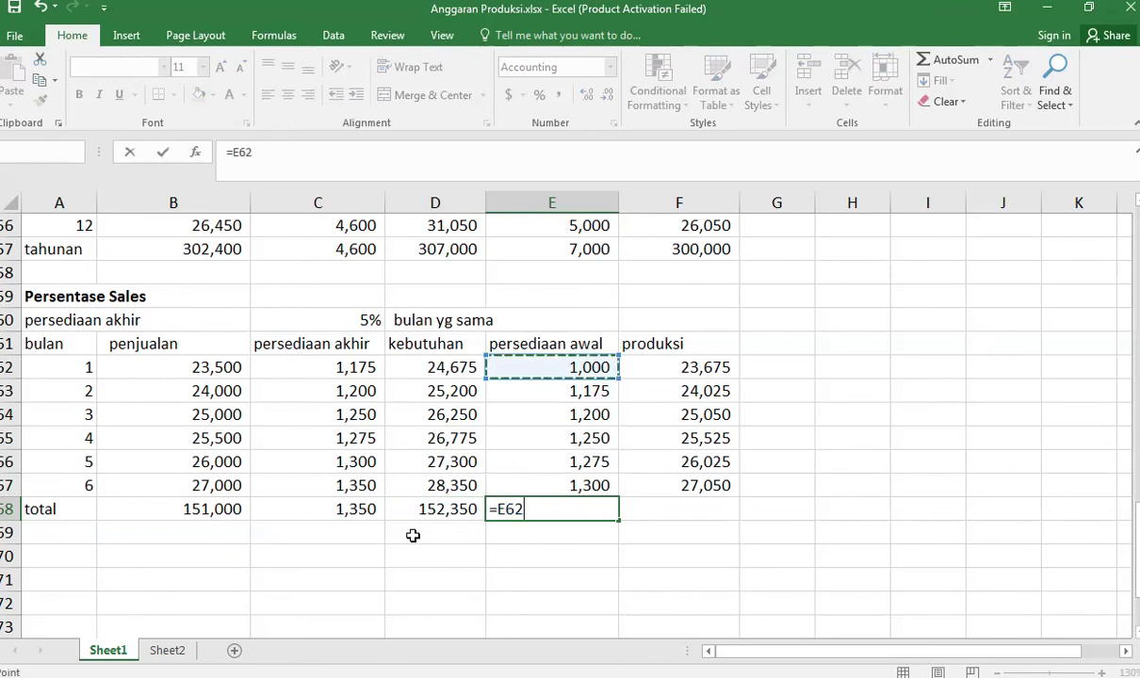
key("Return")
Replace the total row's produksi in F68 with a SUM of the monthly produksi values F62:F67.
key("Up")
key("Right")
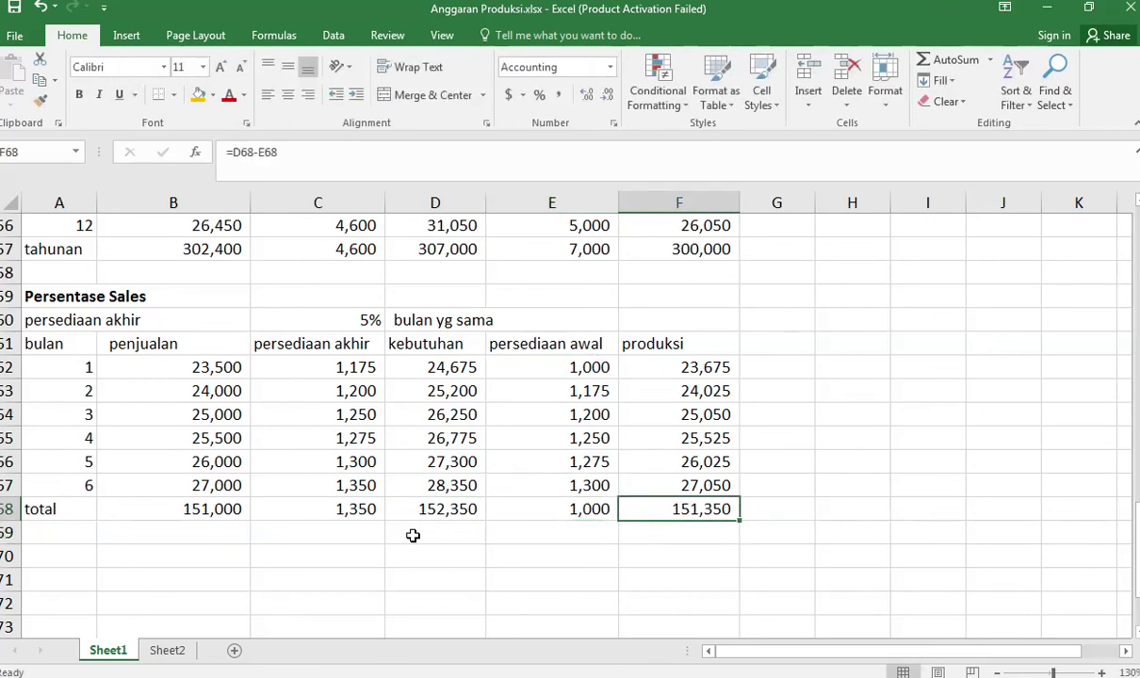
type("=")
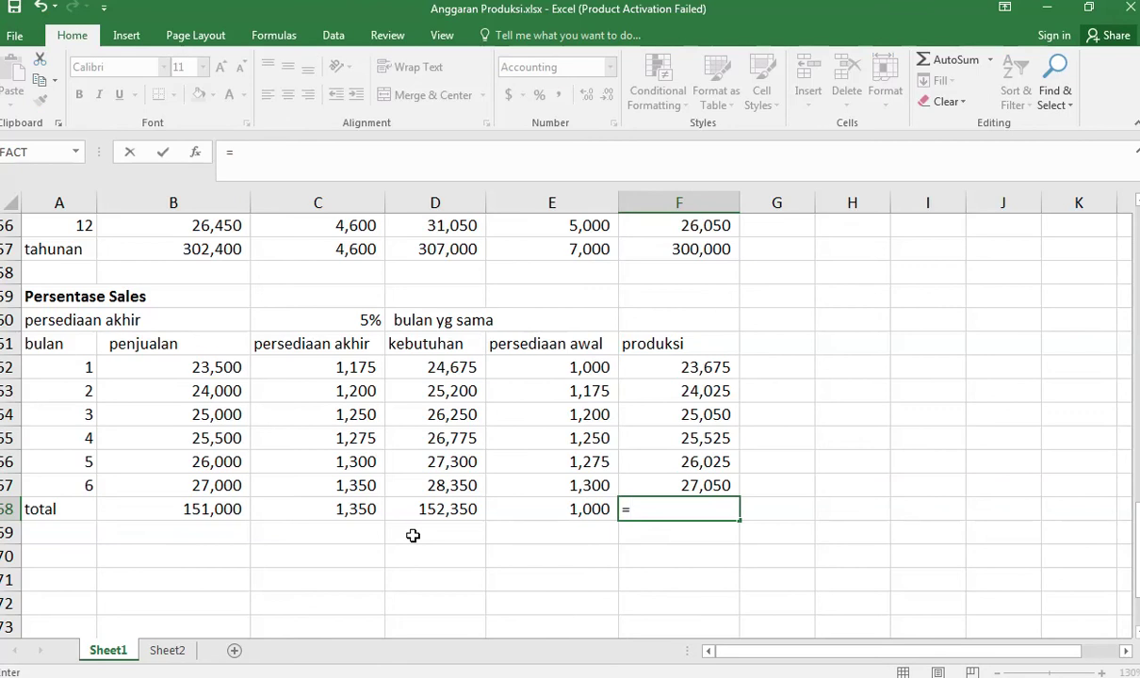
type("sum(")
key("Up")
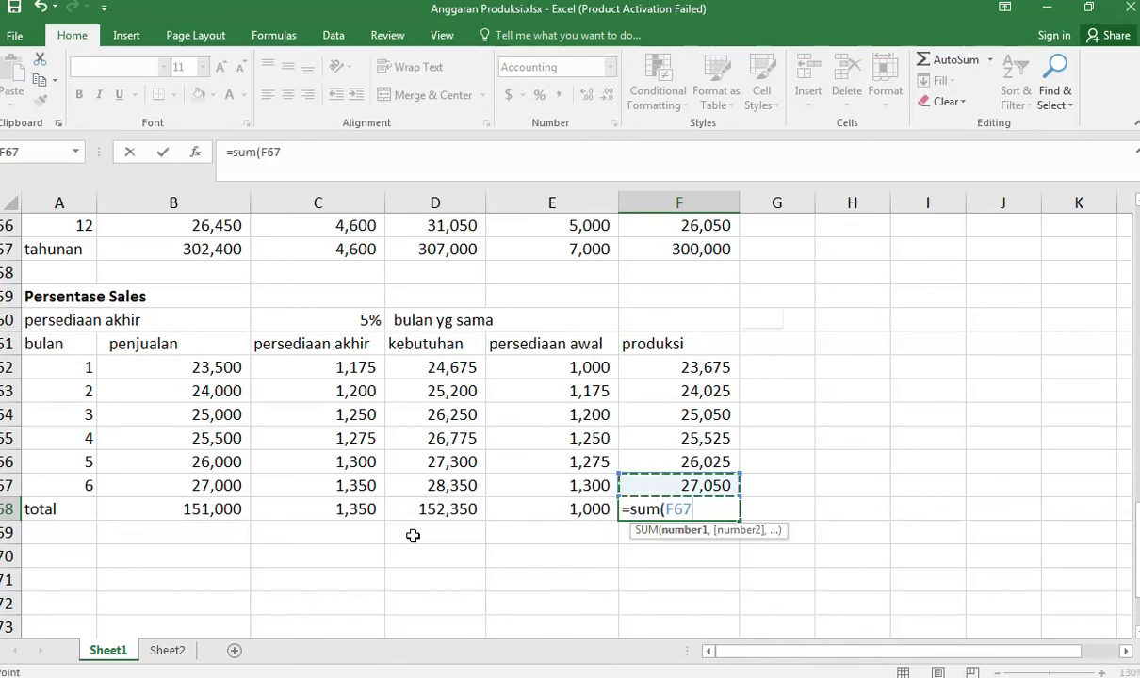
key("ctrl+shift+Up")
key("shift+Down")
key("Return")
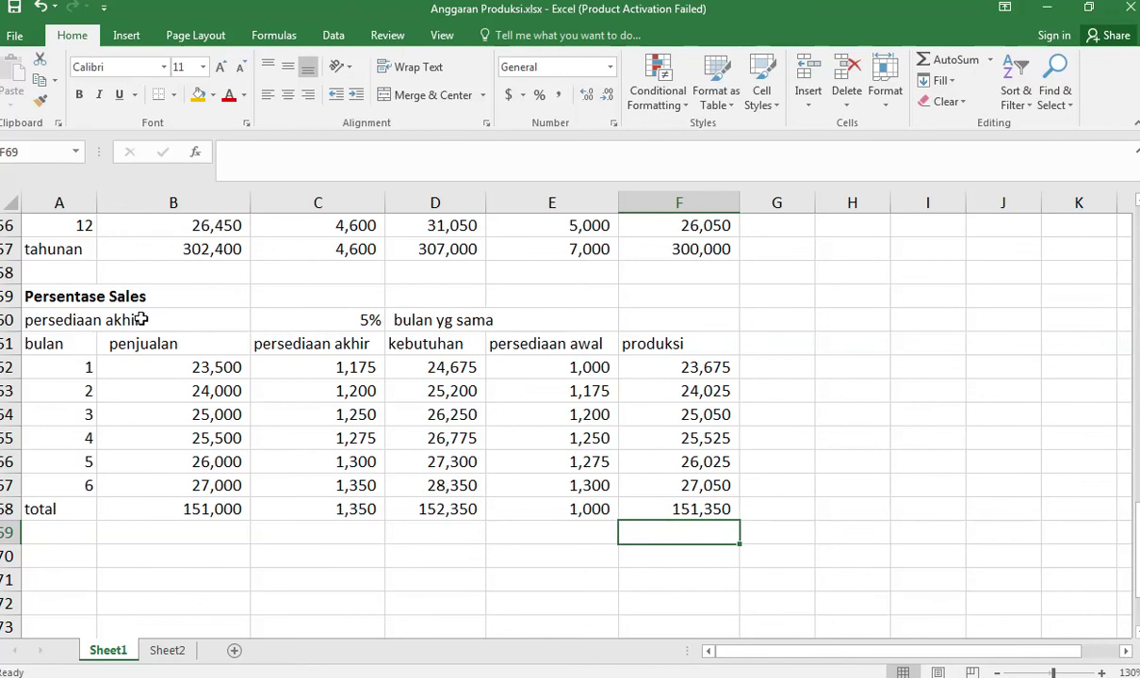
Switch to the PowerPoint slide show and read the Persentase Sales slide on ending inventory based on the following month's sales.
key("alt+Tab")
key("alt+Tab")
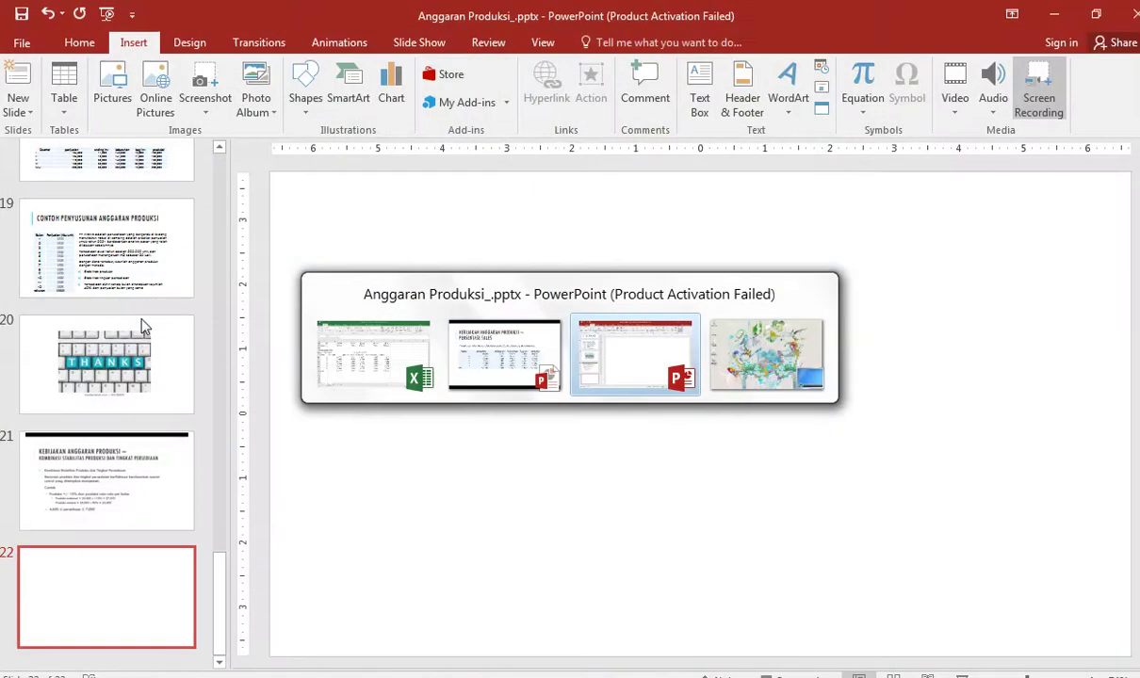
key("alt+Tab")
key("alt+Tab")
key("alt+Tab")
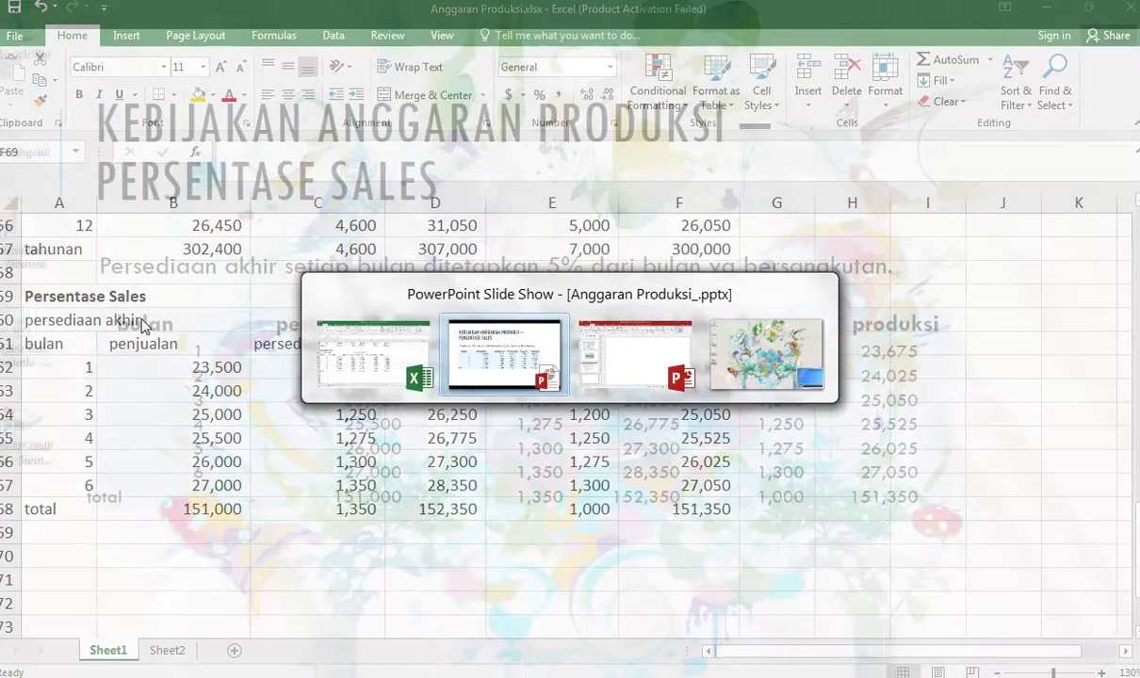
key("Right")
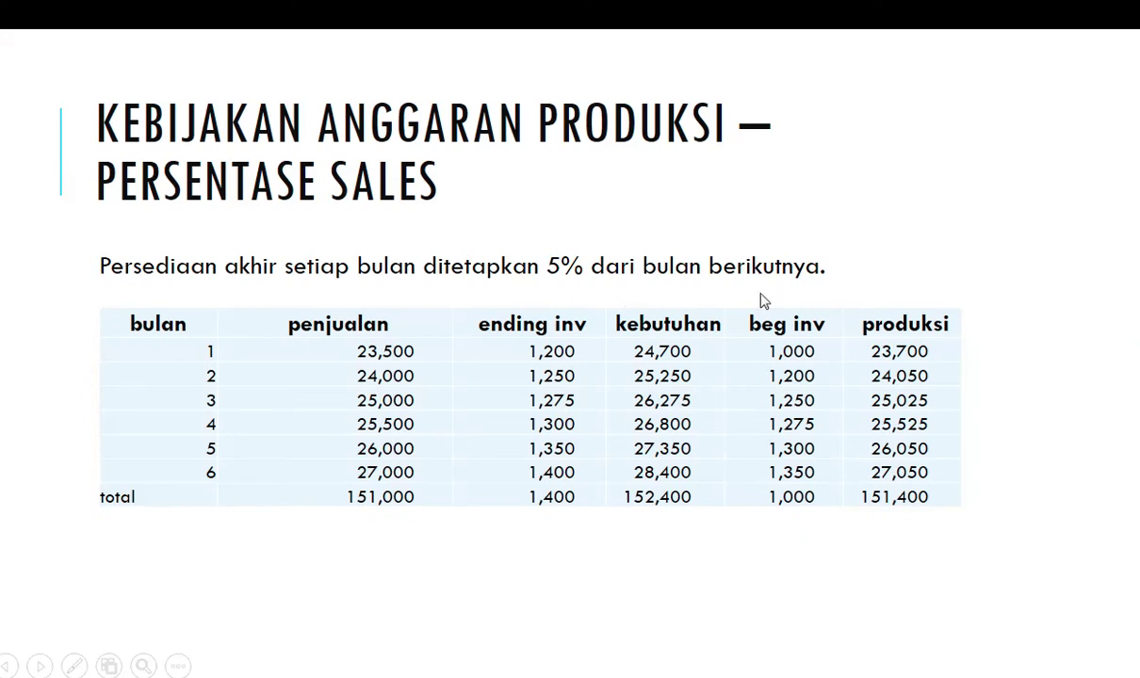
mouse_move(462, 11)
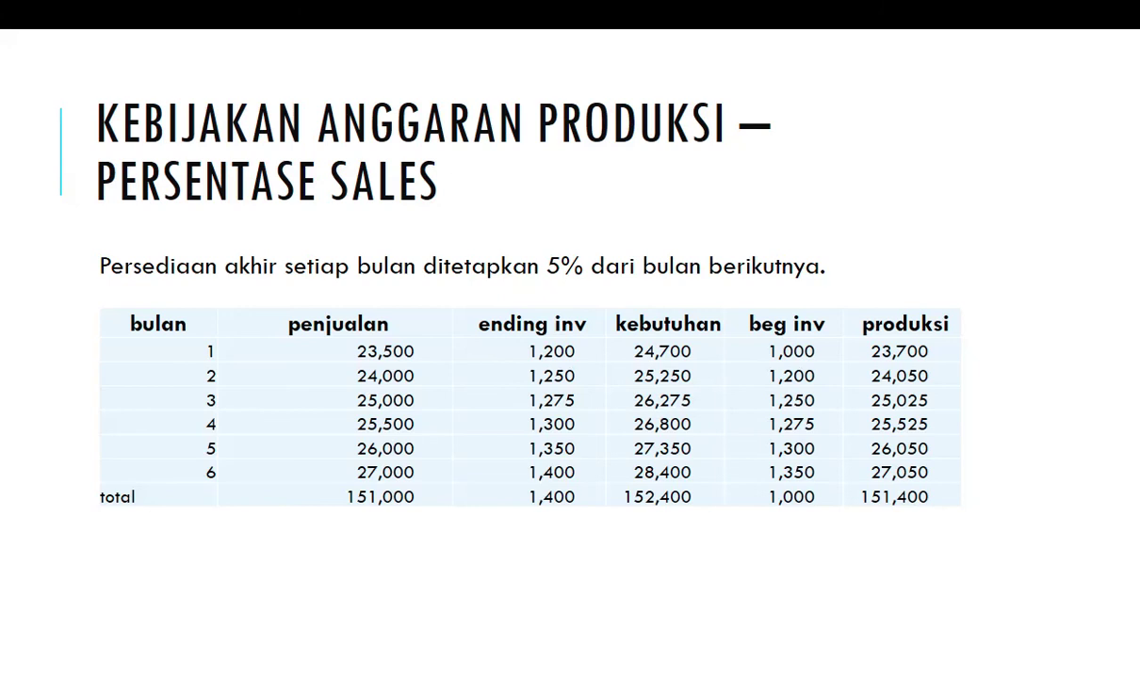
Back in Excel, copy the persediaan akhir row A60:D60 to A70 and change D70 to "bulan berikutnya".
key("alt+Tab")
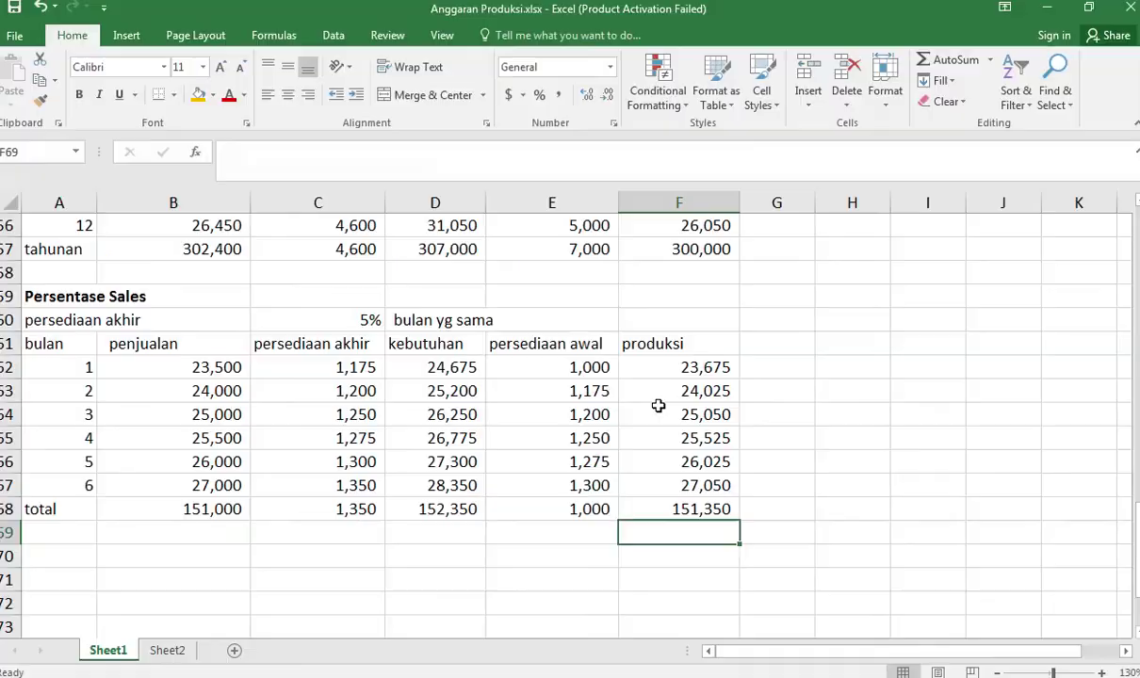
left_click_drag(55, 319, 439, 321)
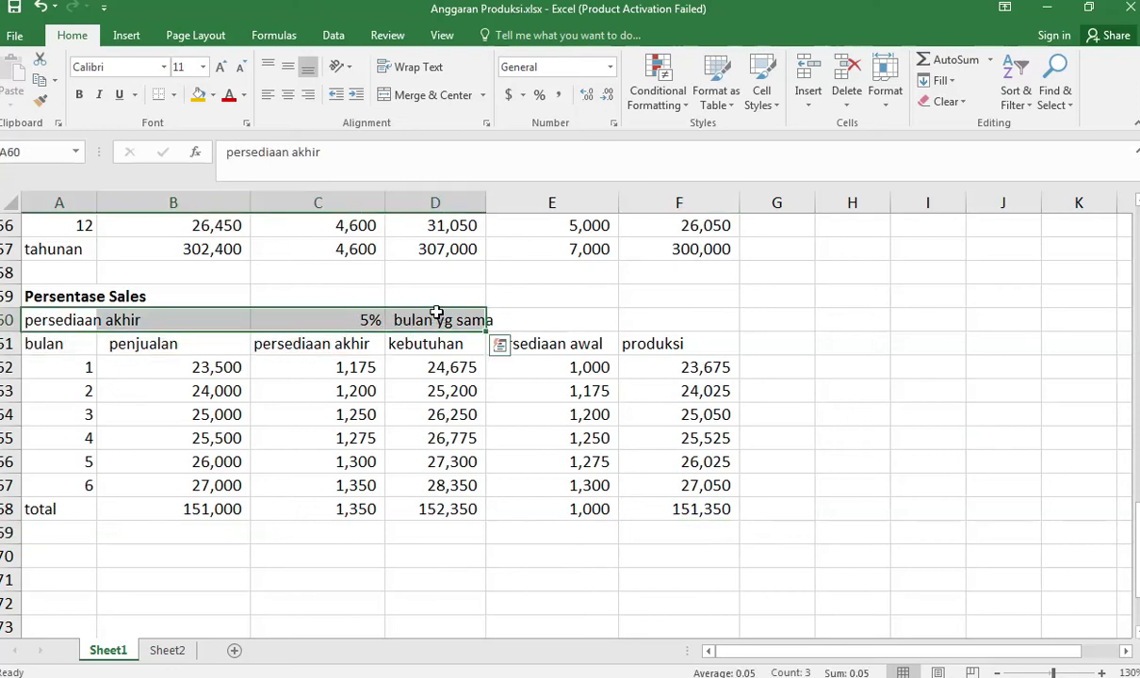
key("ctrl+c")
left_click(55, 557)
key("ctrl+v")
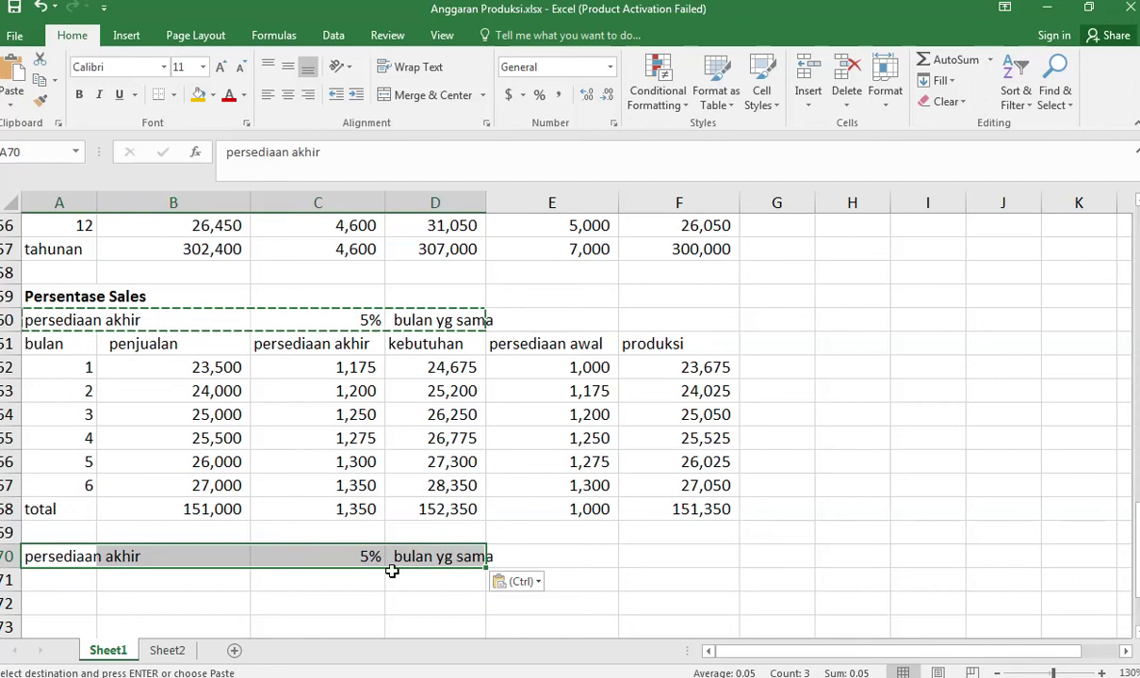
left_click(453, 556)
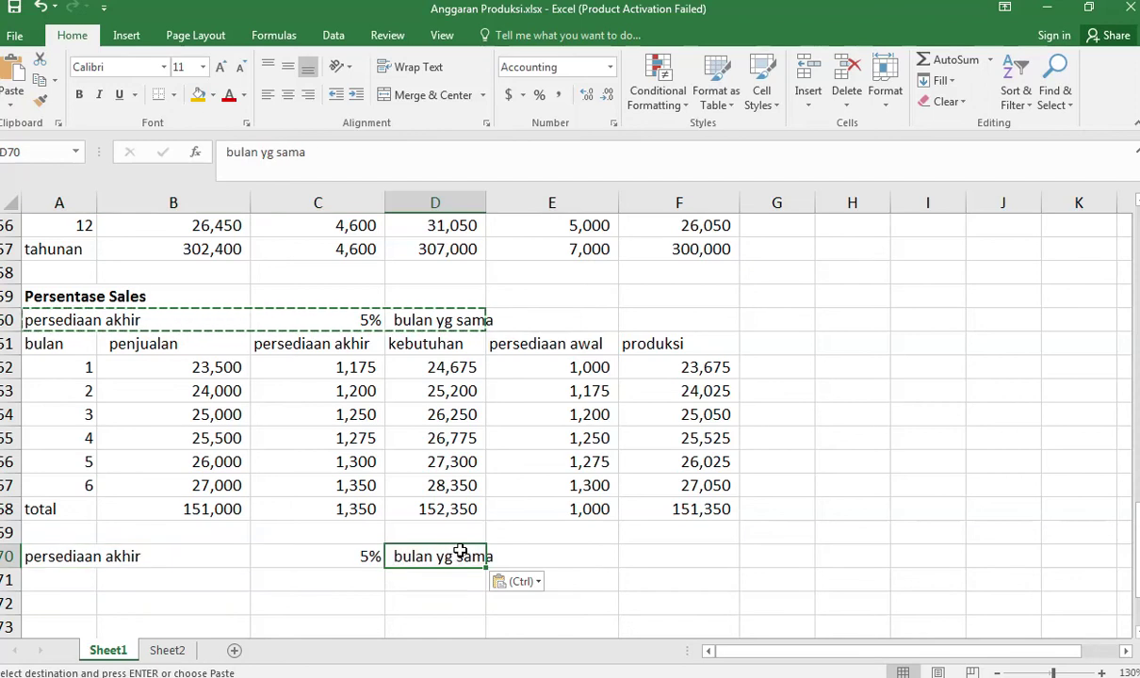
type("bulan be")
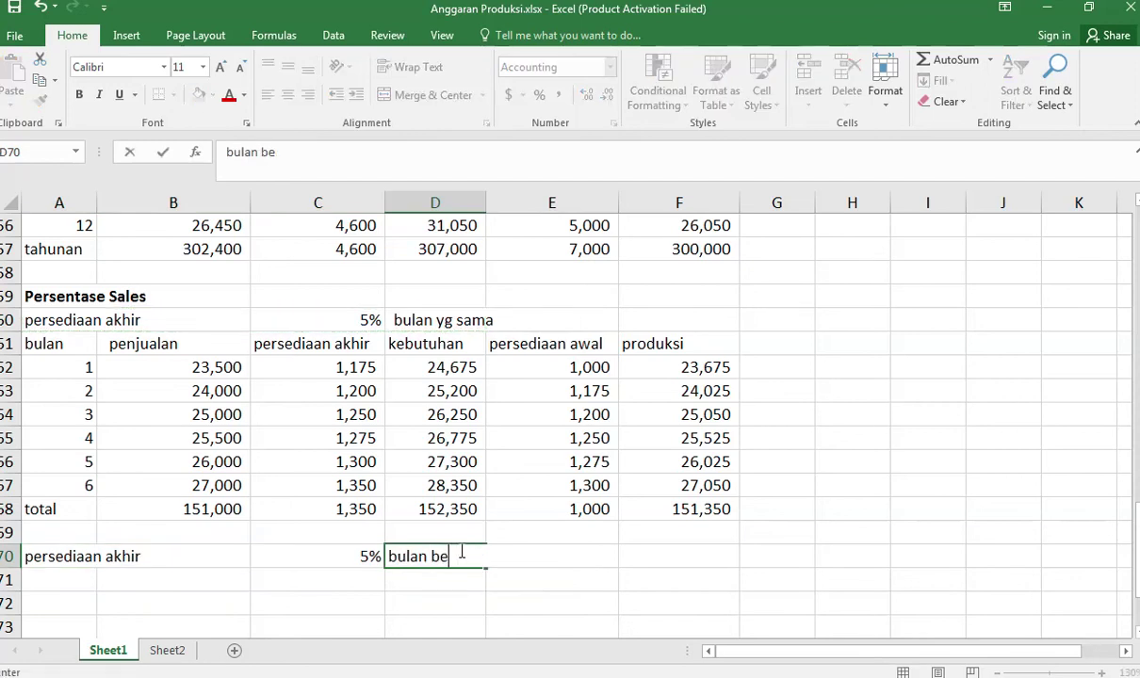
type("rikutnya")
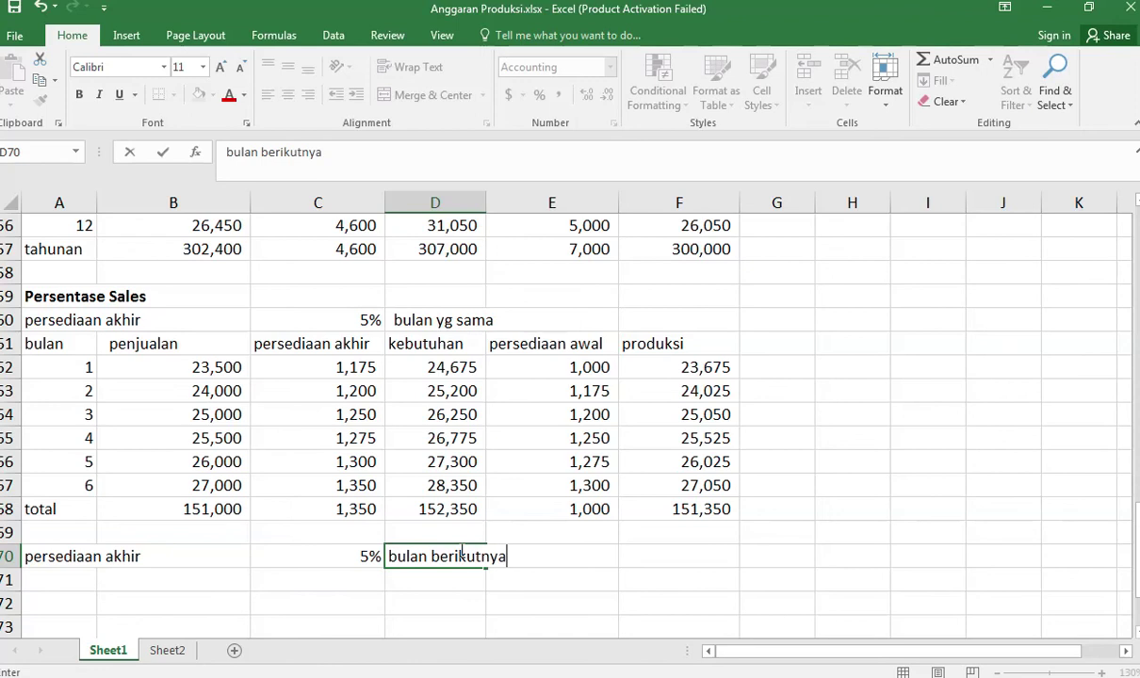
key("Return")
Link the new table's headers A71:F71 to row 61, starting with =A61, and fill bulan and penjualan down to row 78.
left_click(78, 582)
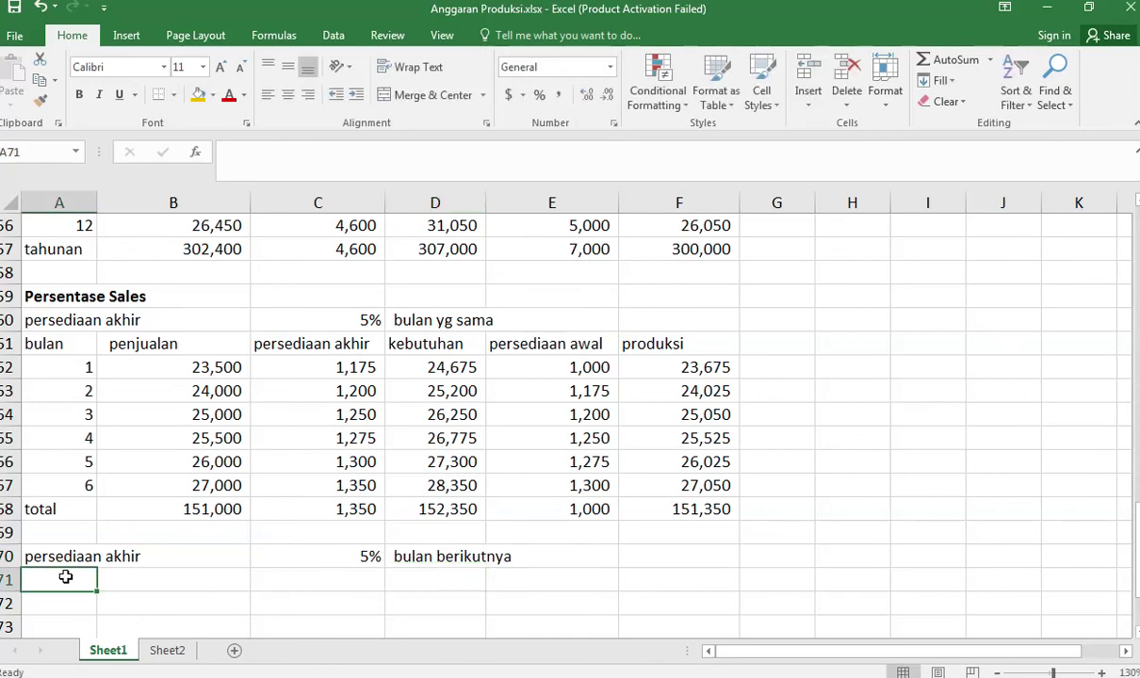
type("=")
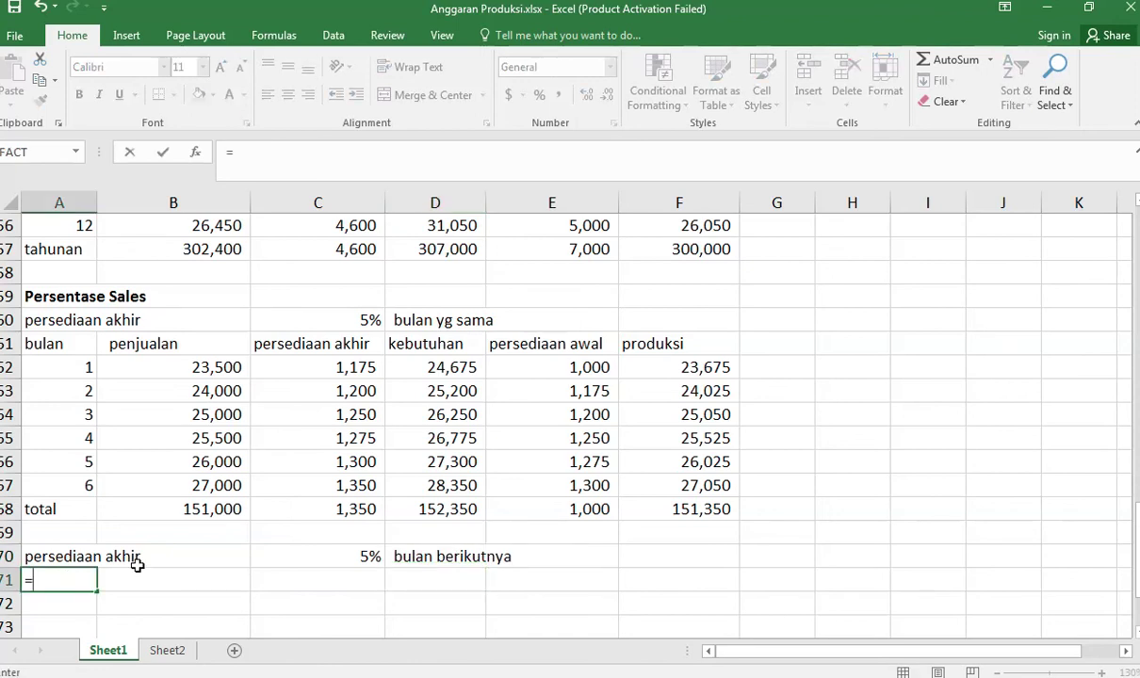
left_click(79, 347)
key("Return")
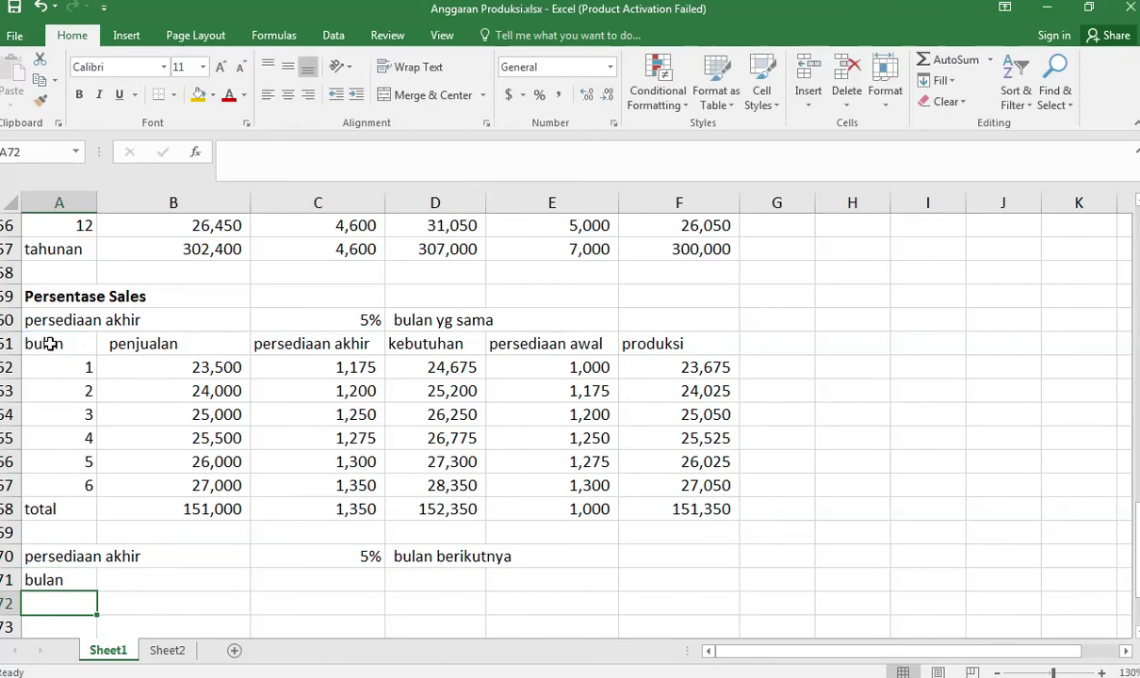
left_click(87, 579)
left_click_drag(98, 594, 734, 591)
scroll(111, 506, "down", 3)
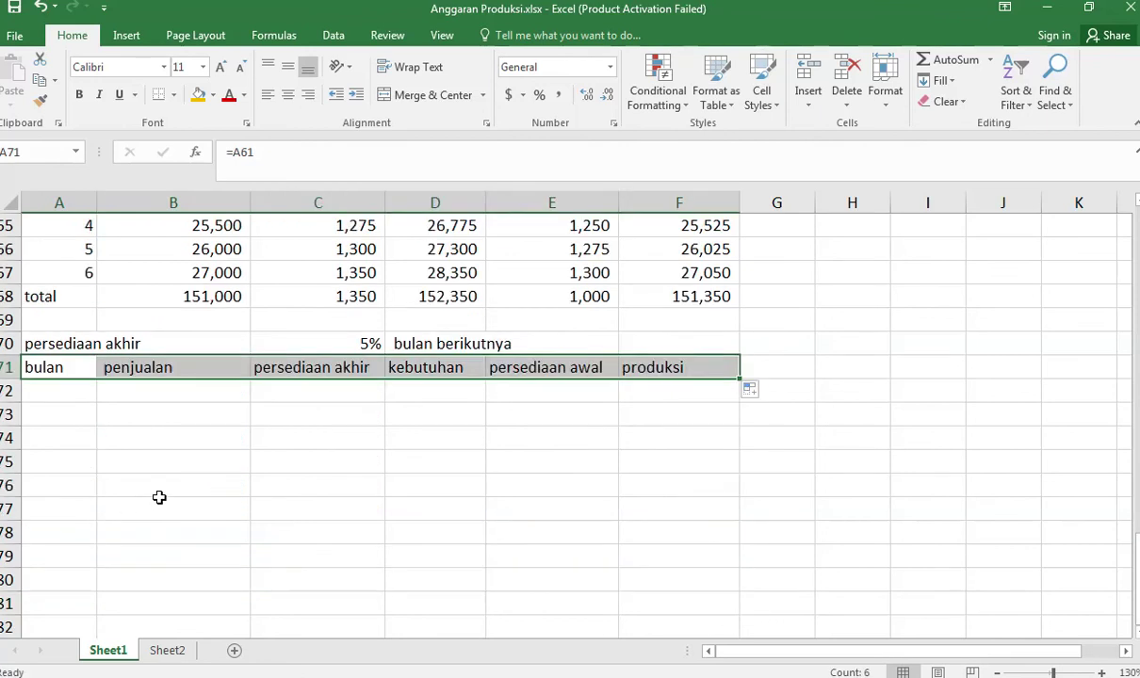
left_click(240, 369)
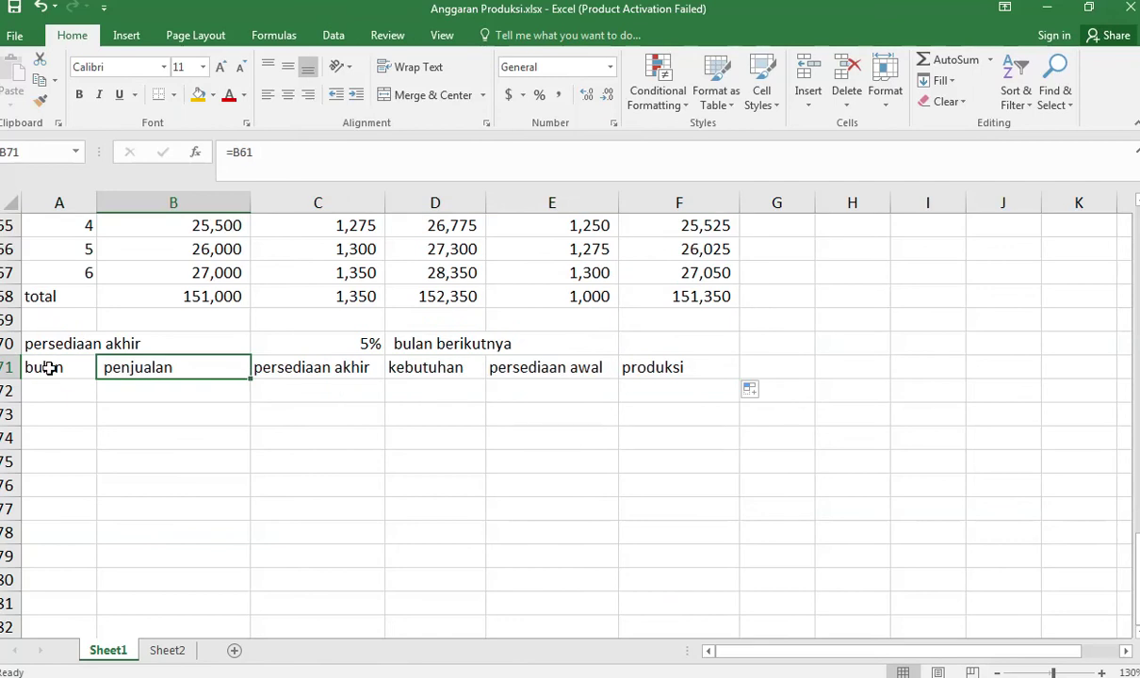
left_click_drag(53, 368, 236, 555)
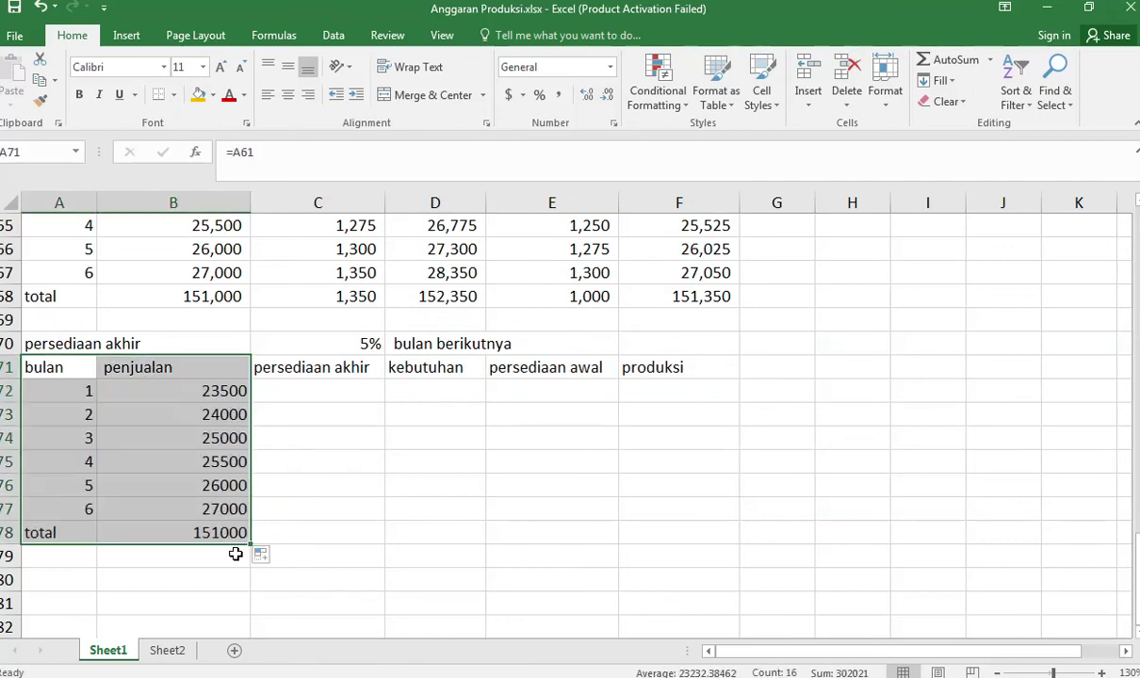
Calculate month 1's persediaan akhir in C72 from the following month's sales with =$C$70*B73.
left_click(372, 391)
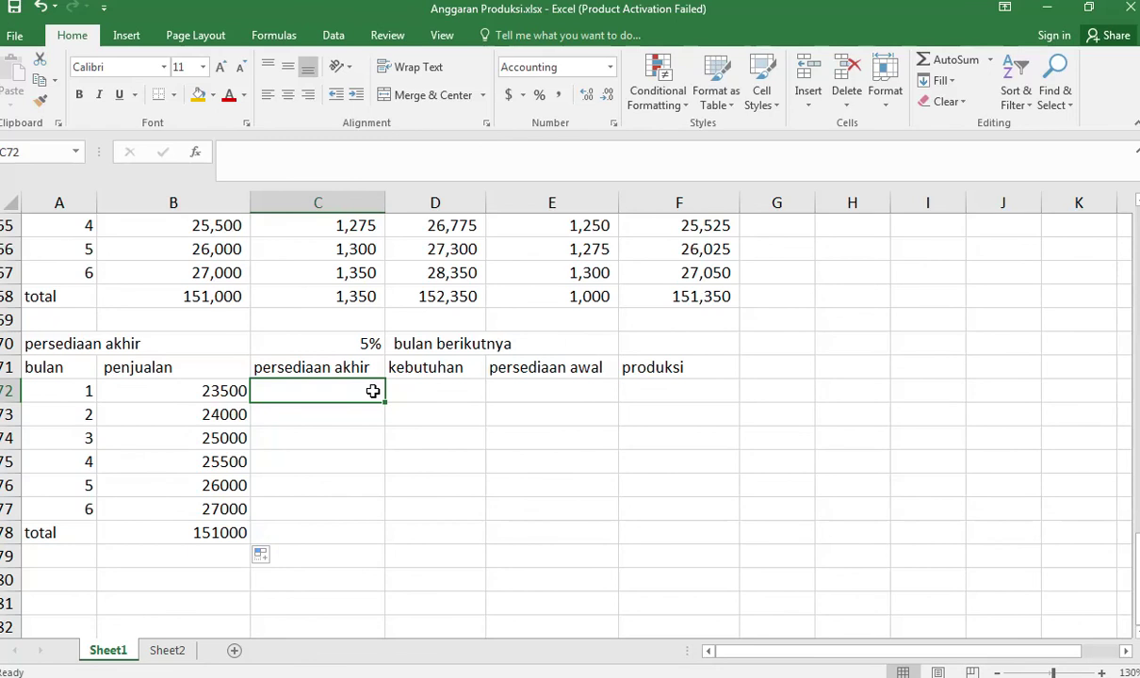
type("=")
key("Up")
key("Up")
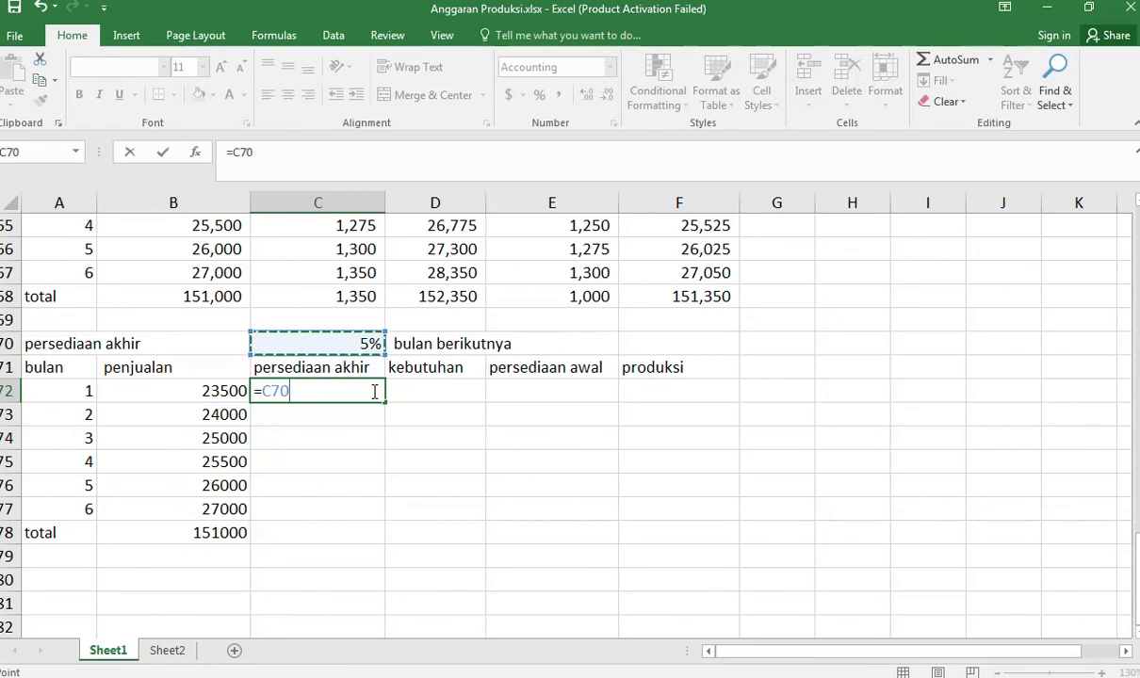
key("F4")
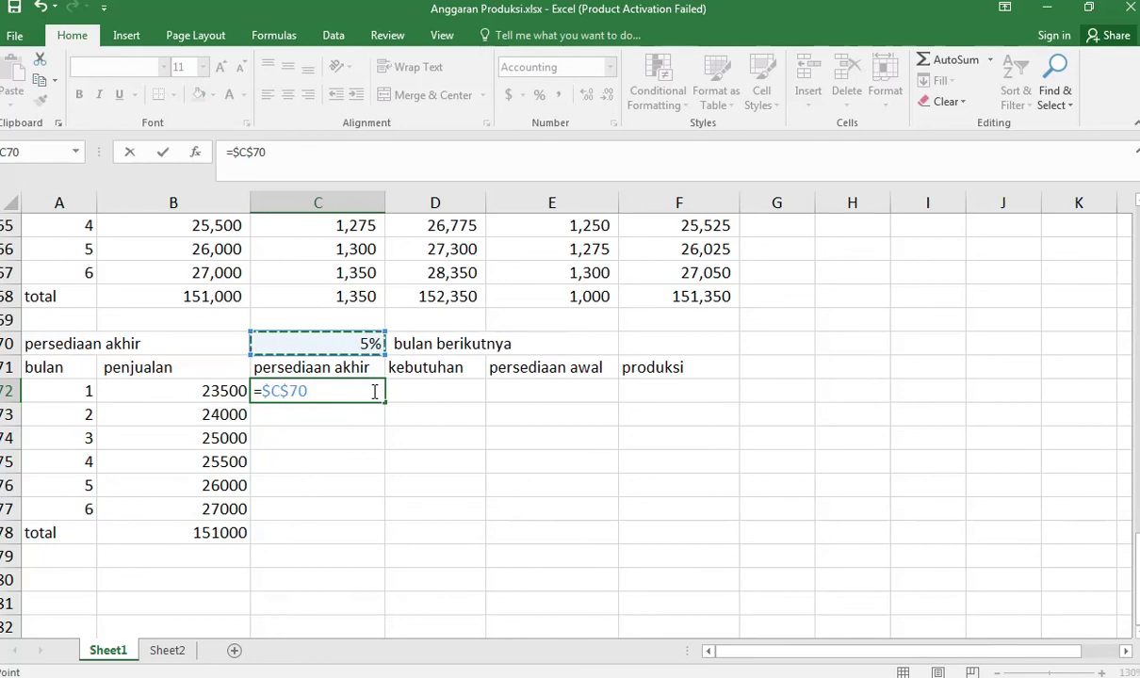
type("*")
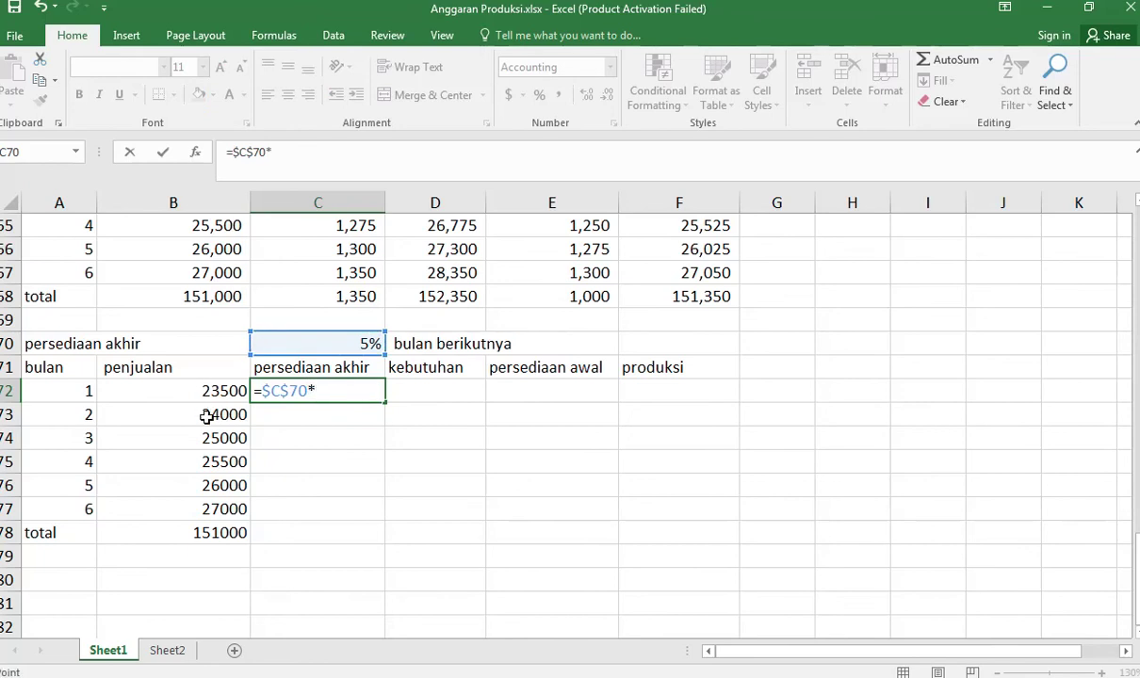
left_click(206, 417)
key("Return")
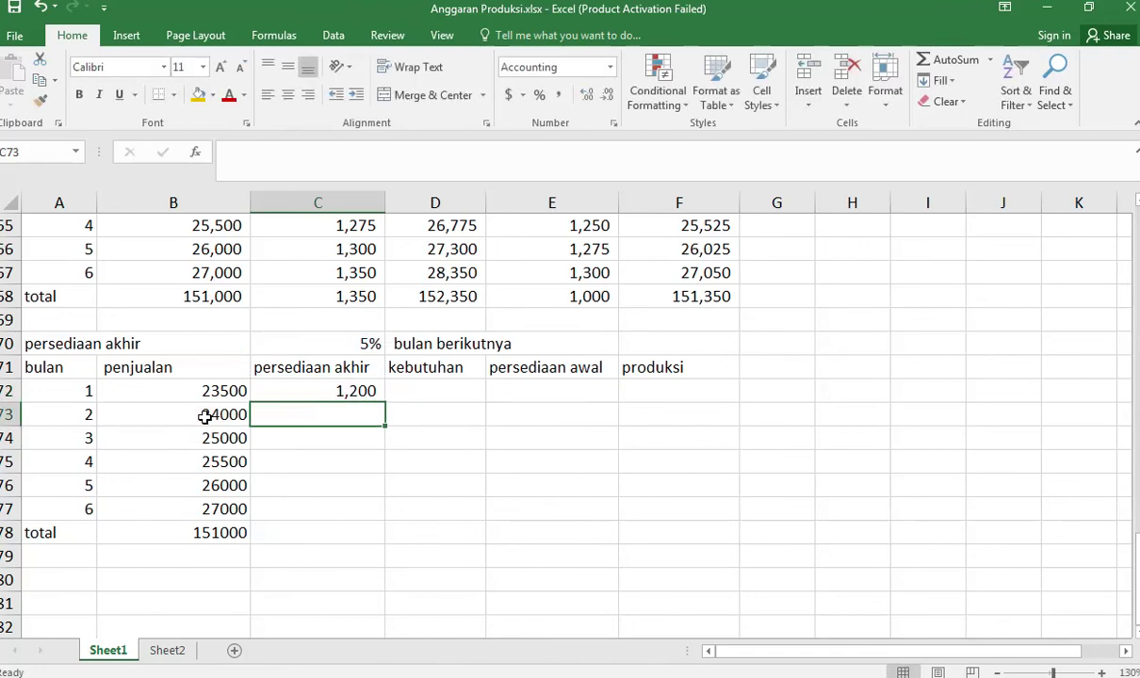
Fill the persediaan akhir formula from C72 down to C78, then clear the total cell C78.
left_click(334, 388)
left_click_drag(386, 403, 381, 533)
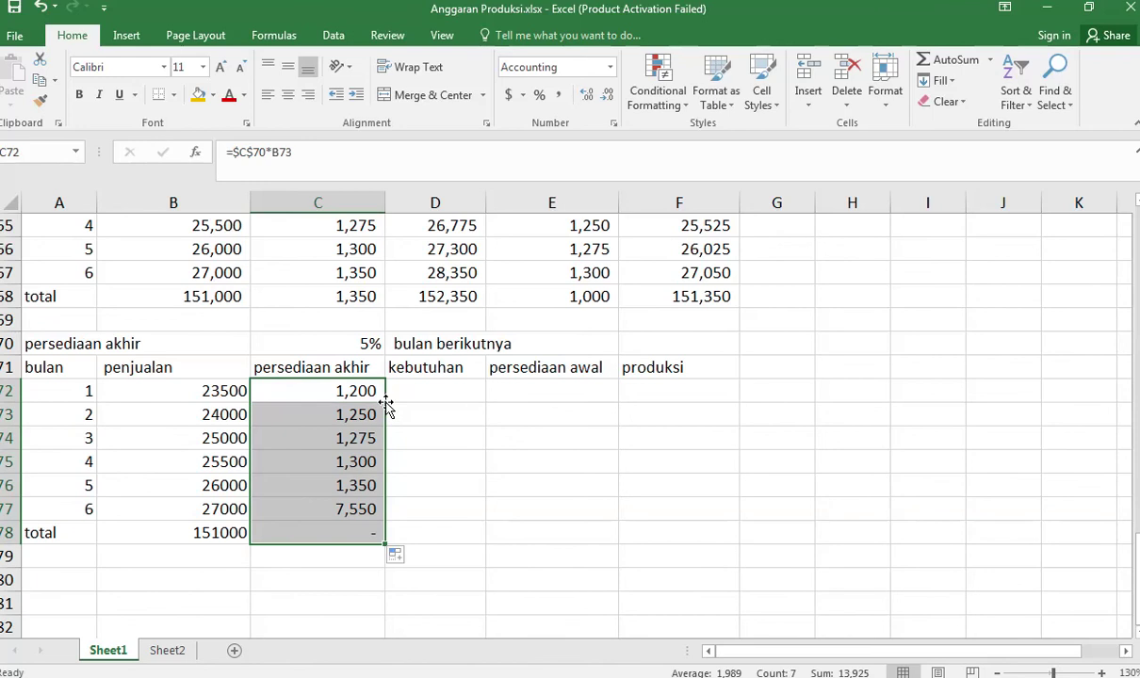
left_click(369, 535)
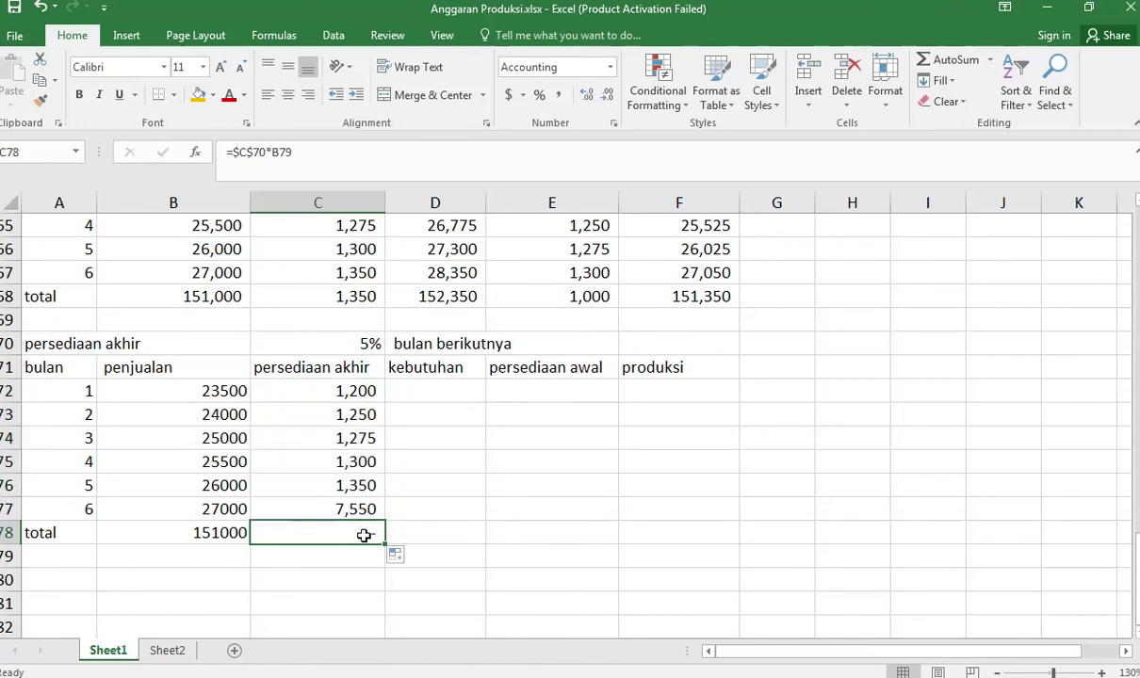
key("BackSpace")
Switch to the PowerPoint slide show and look up the month 7 penjualan on the Persentase Sales example slide.
left_click(364, 509)
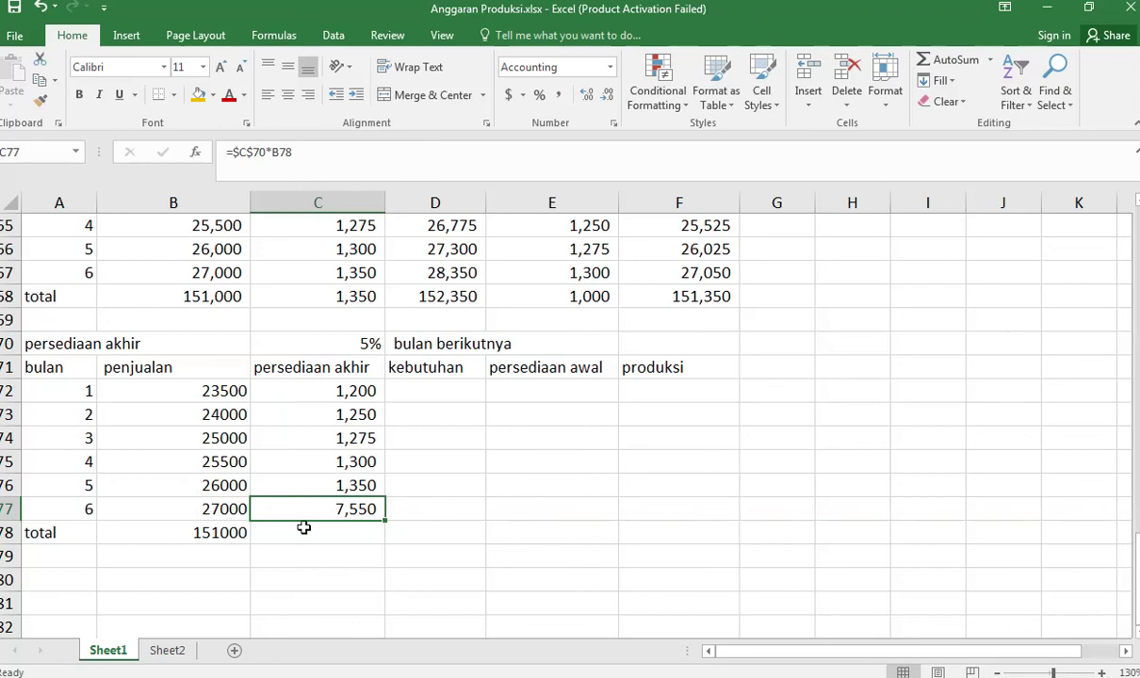
key("alt+Tab")
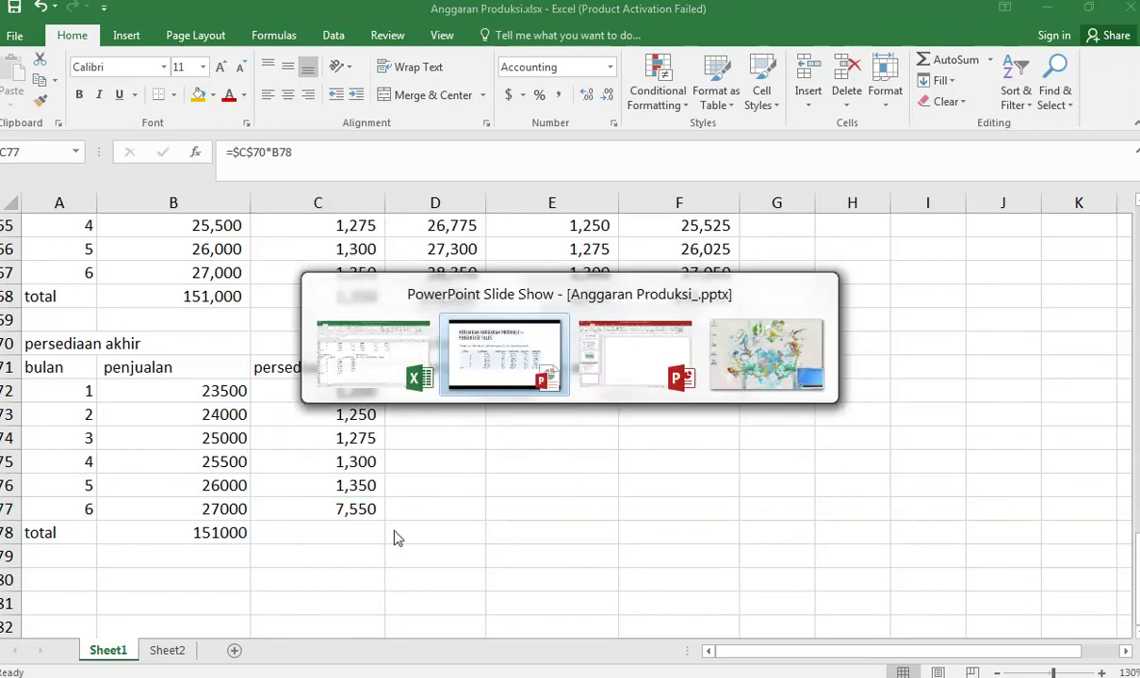
key("Right")
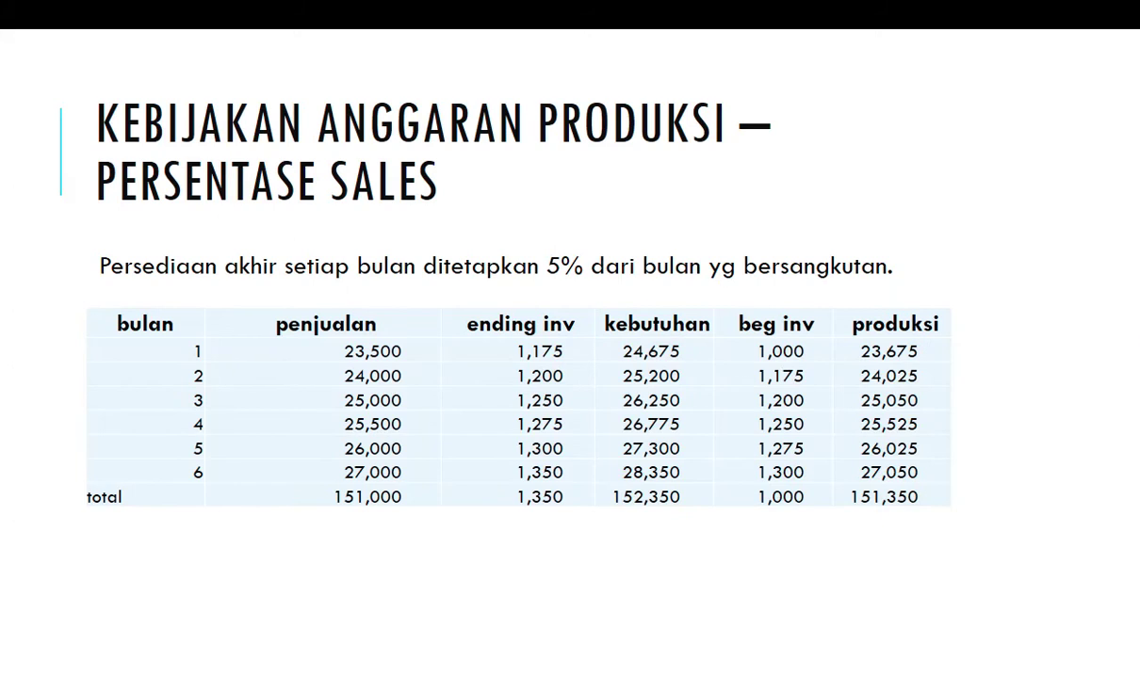
key("Left")
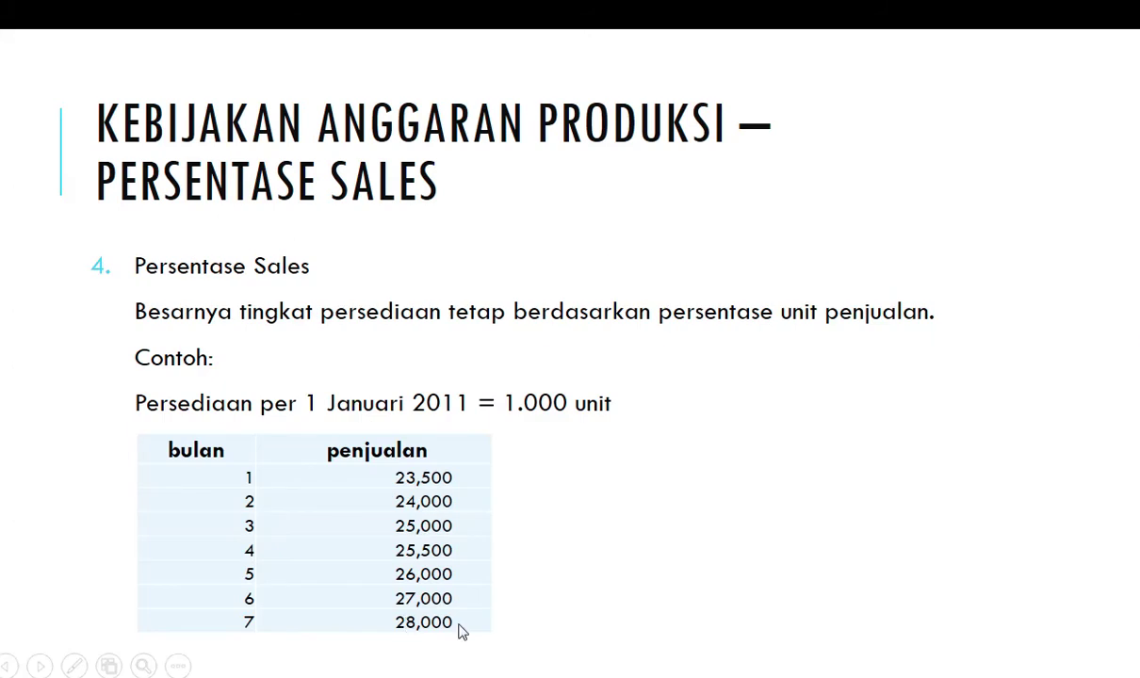
Back in Excel, change month 6's persediaan akhir formula in C77 to =$C$70*28000.
key("alt+Tab")
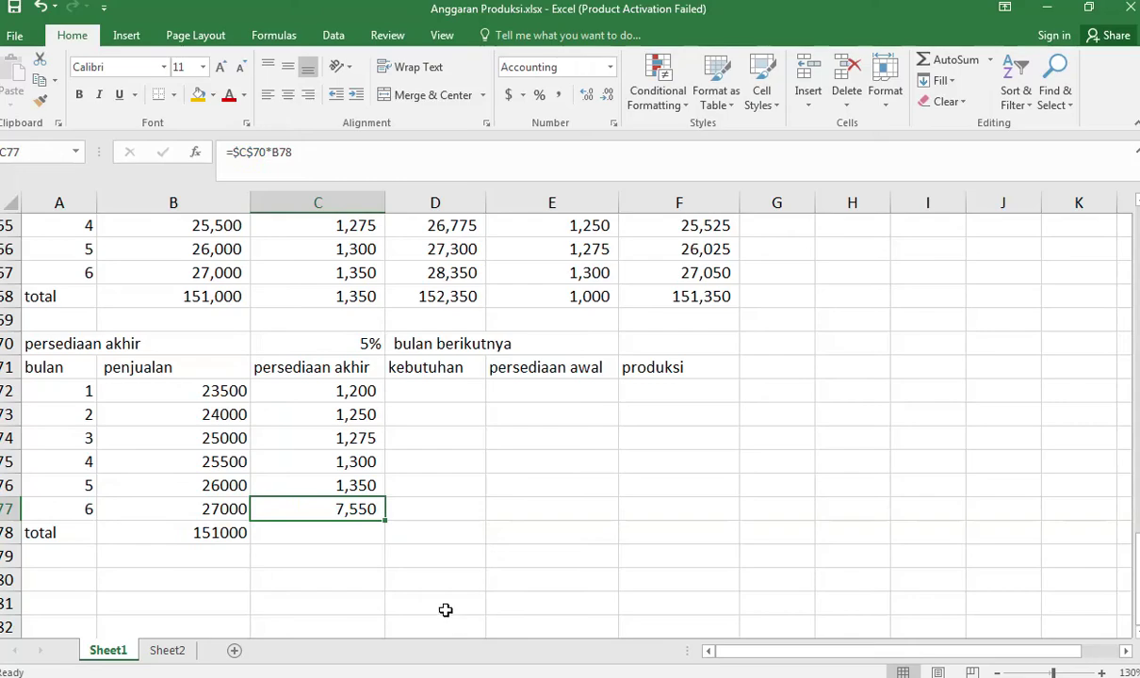
left_click(319, 155)
key("BackSpace")
key("BackSpace")
key("BackSpace")
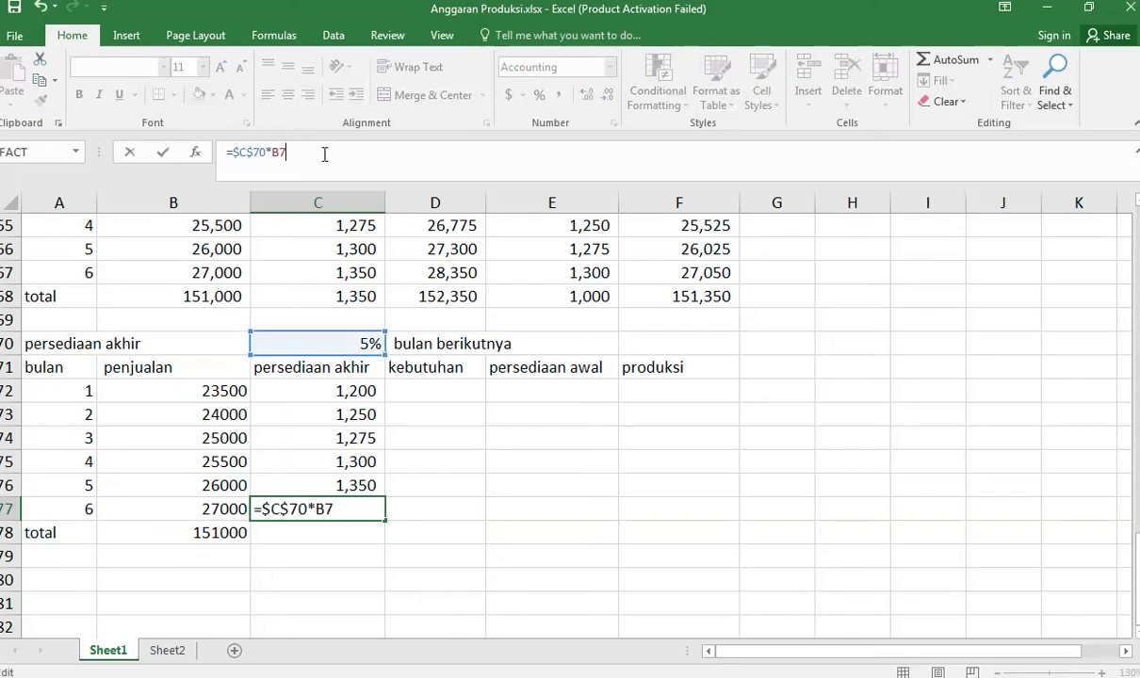
type("28000")
key("Return")
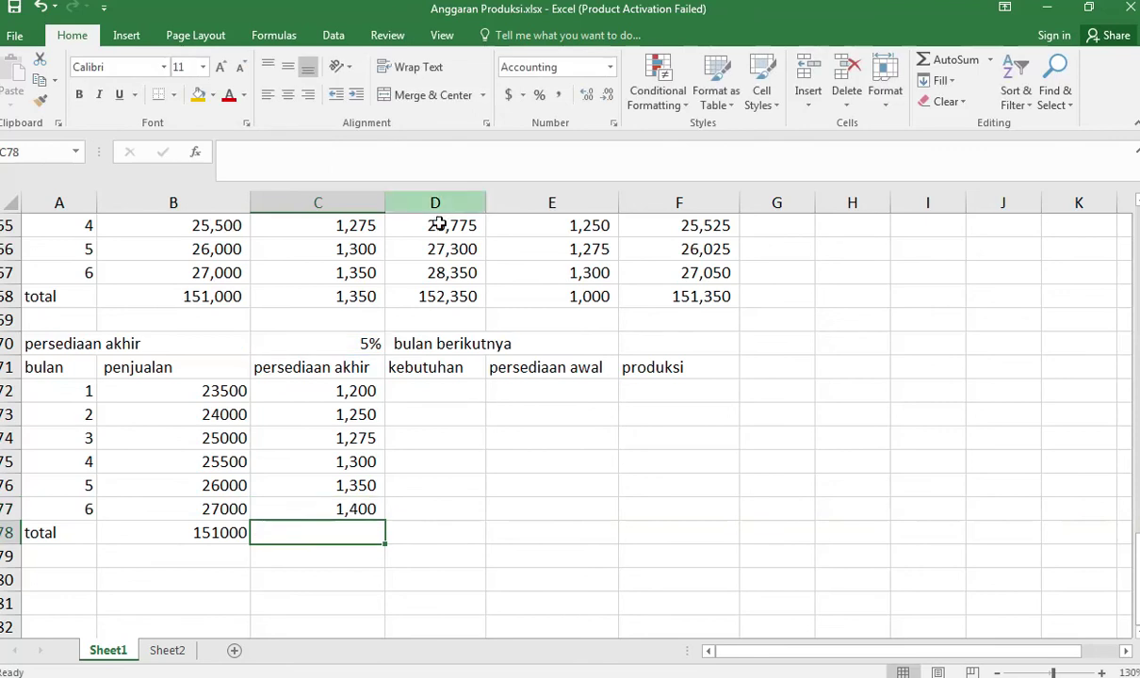
Calculate month 1's kebutuhan in D72 of the bulan berikutnya table with =B72+C72.
left_click(436, 396)
type("=")
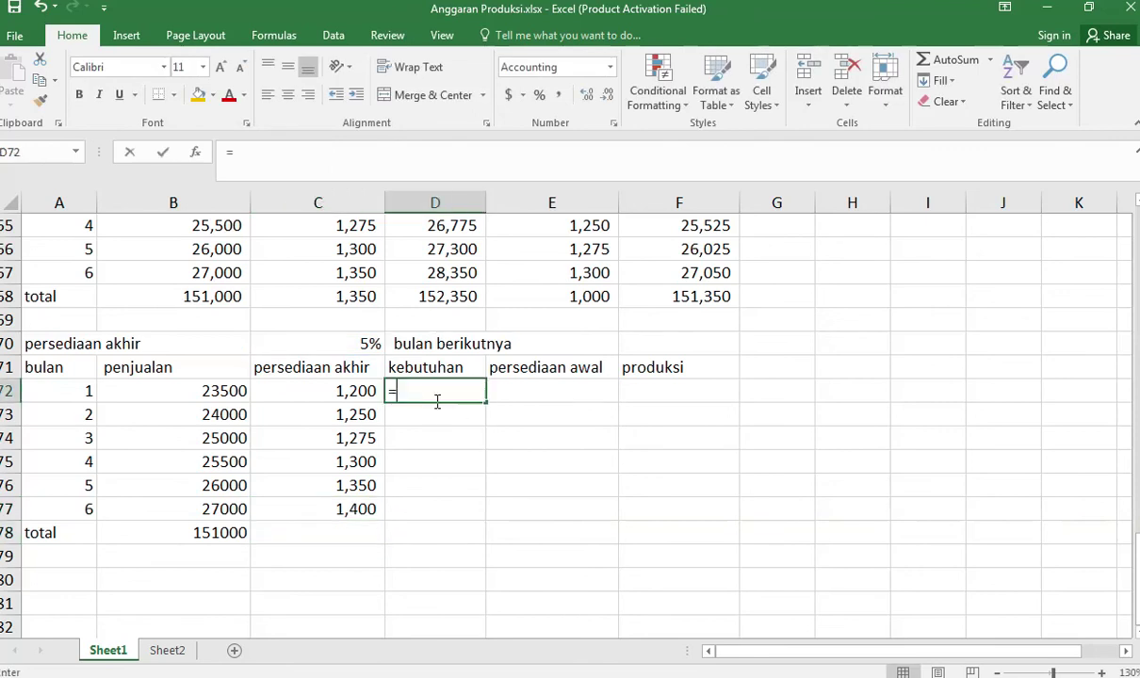
key("Left")
key("Left")
type("+")
key("Left")
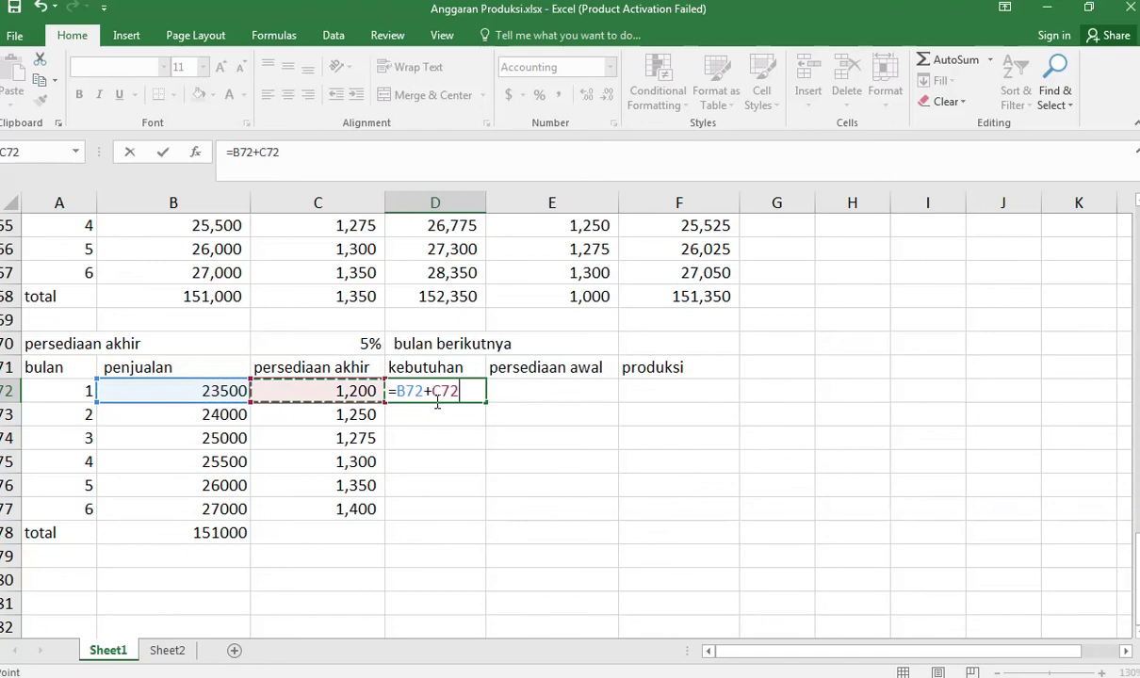
key("Return")
left_click(436, 399)
key("Right")
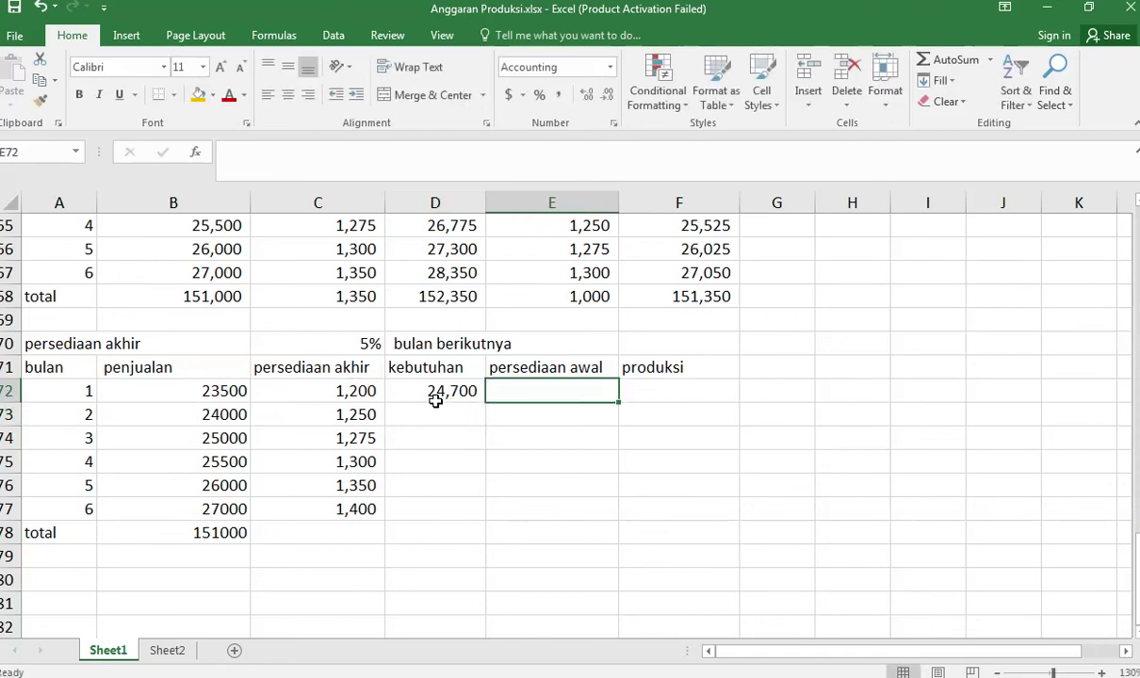
type("1000")
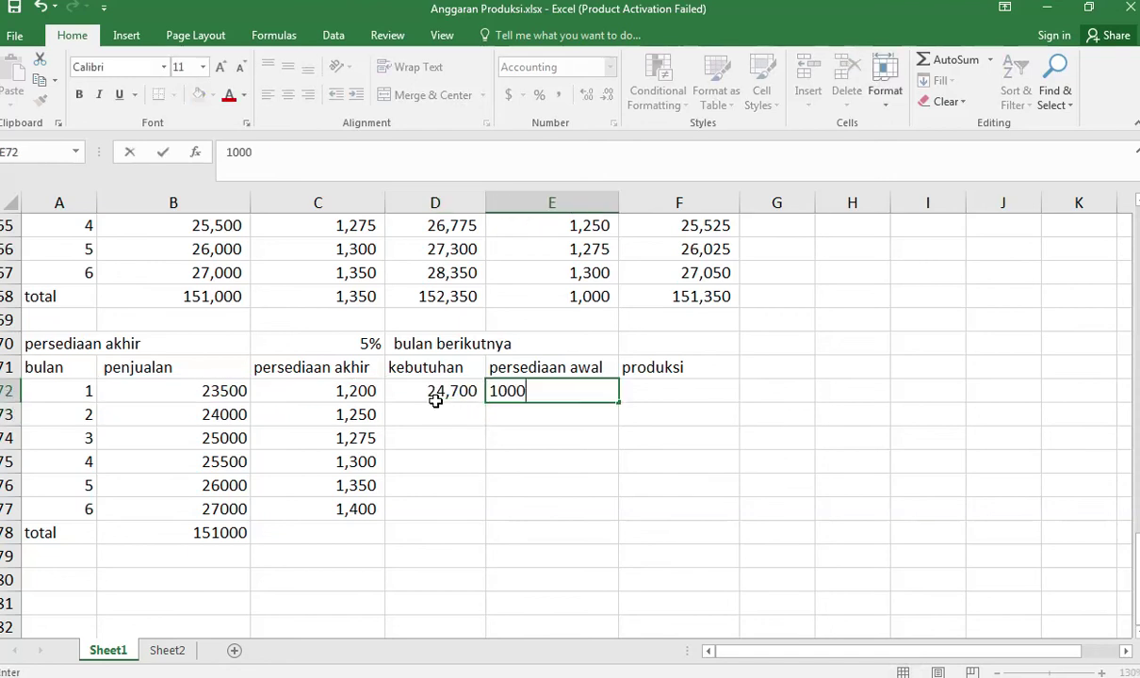
key("Return")
key("Up")
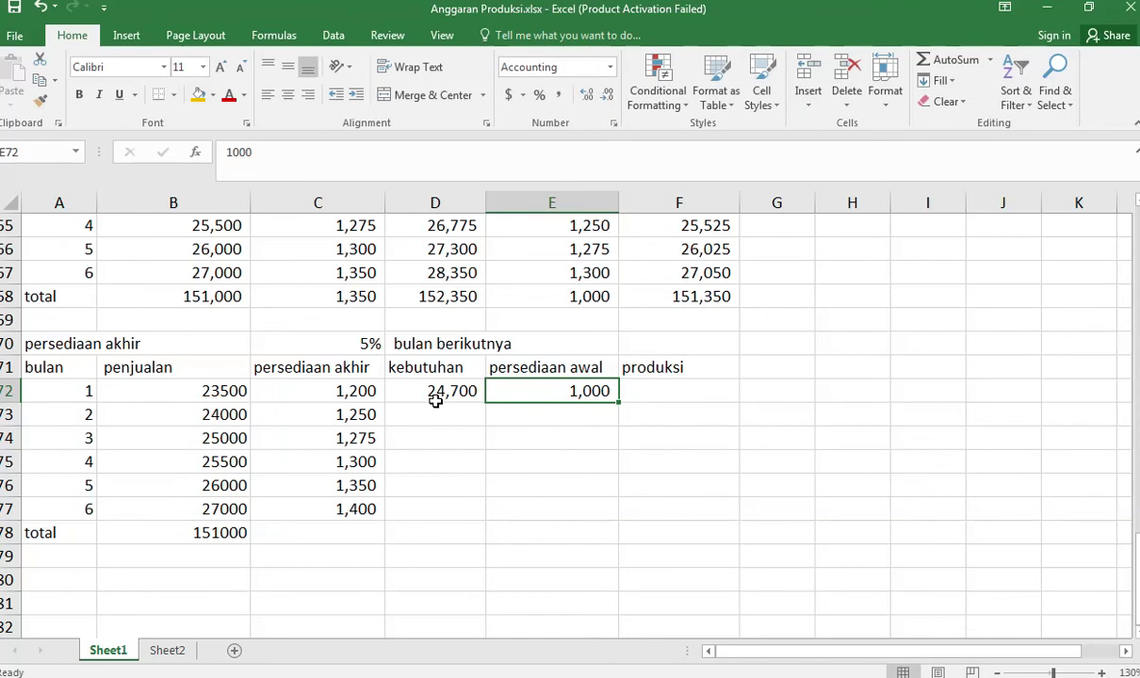
key("BackSpace")
key("BackSpace")
key("BackSpace")
key("BackSpace")
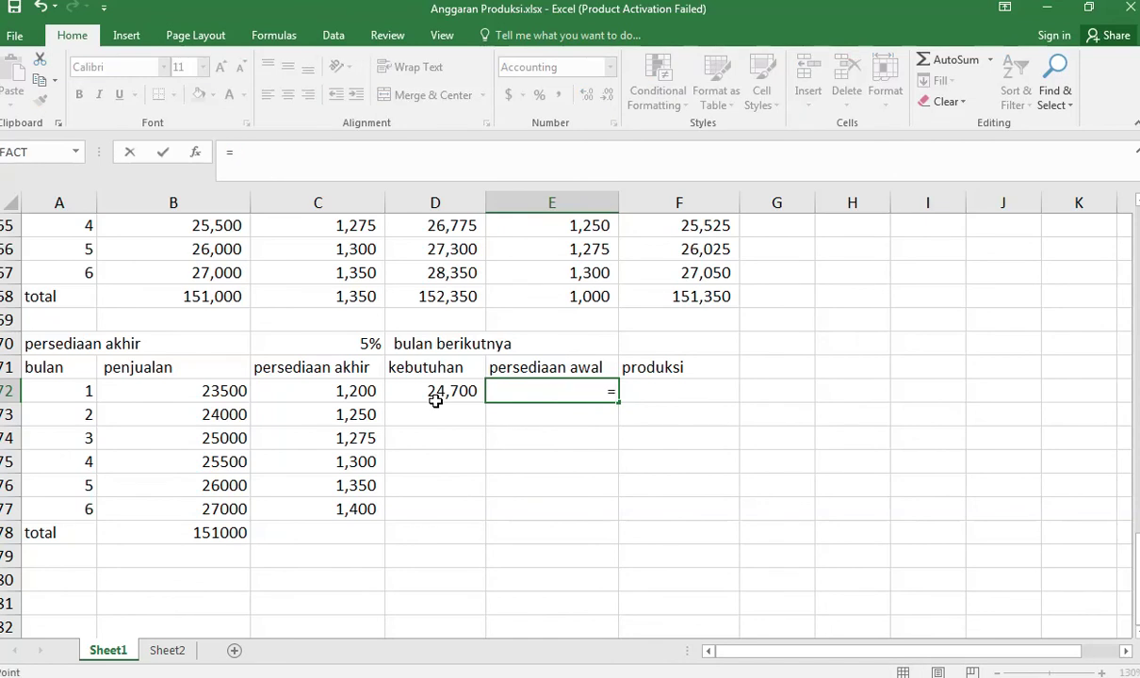
Link month 1's persediaan awal in E72 to the bulan yg sama table's opening inventory with =E62.
type("=")
key("Up")
key("Up")
key("Up")
key("Up")
key("Up")
key("Up")
key("Up")
key("Up")
key("Up")
key("Up")
key("Up")
key("Up")
key("Down")
key("Down")
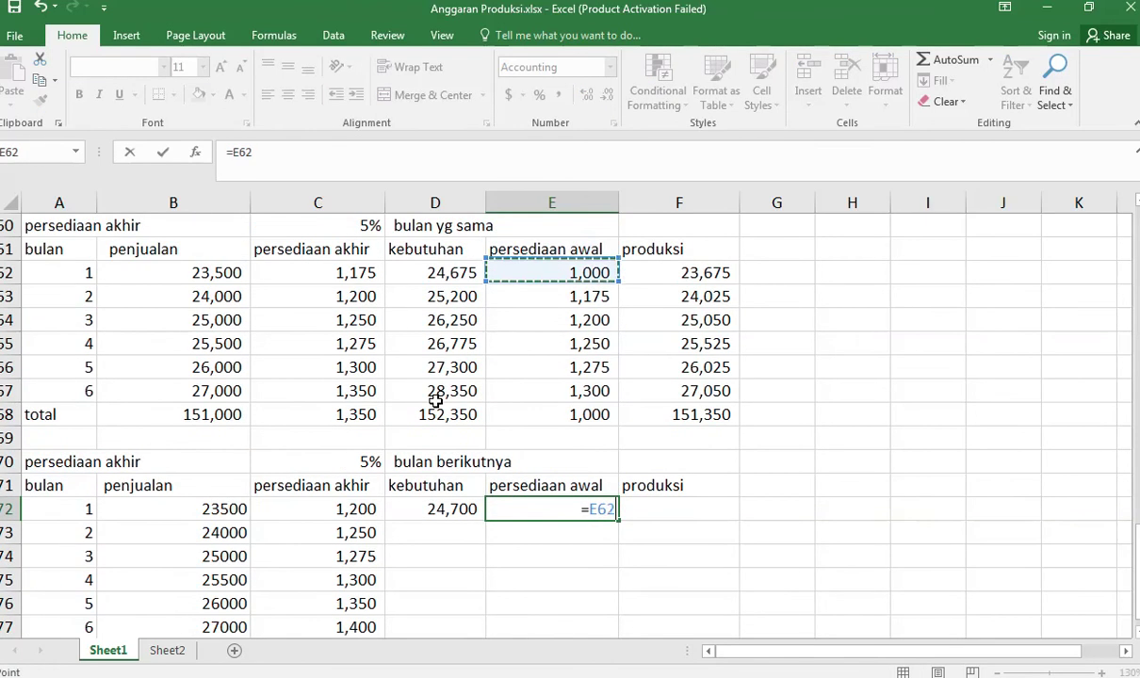
key("Return")
Calculate month 1's produksi in F72 with =D72-E72.
key("Up")
key("Right")
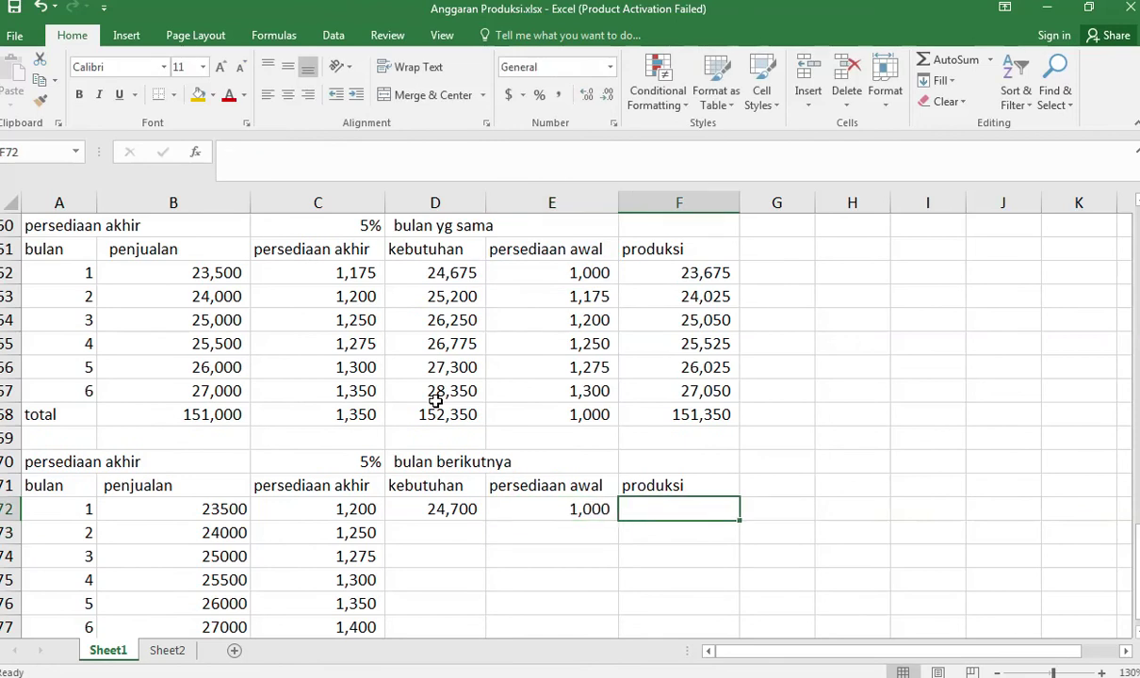
type("=")
key("Left")
key("Left")
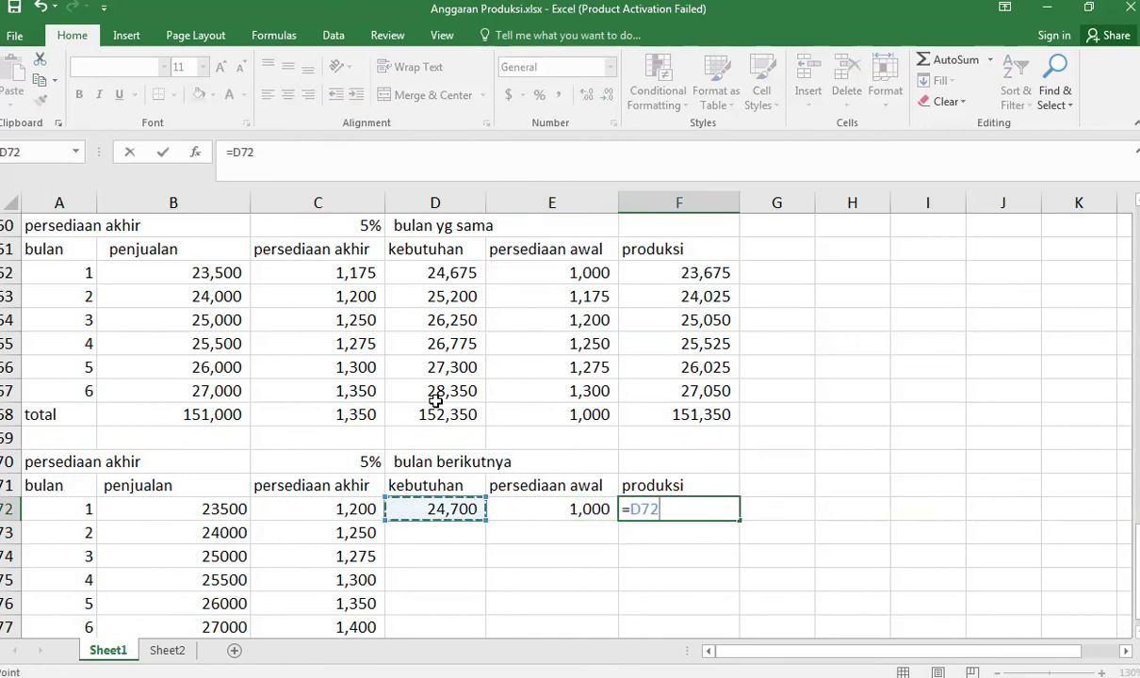
type("-")
key("Left")
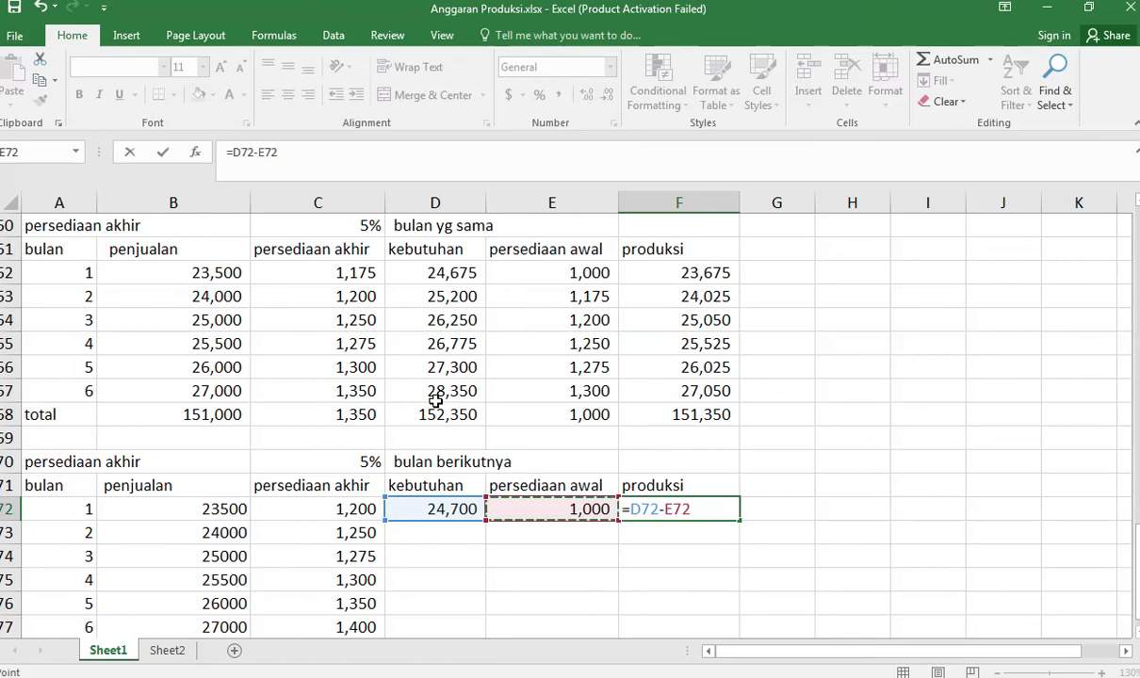
key("Return")
Set month 2's persediaan awal in E73 to =C72 and fill the formula down to E78.
key("Left")
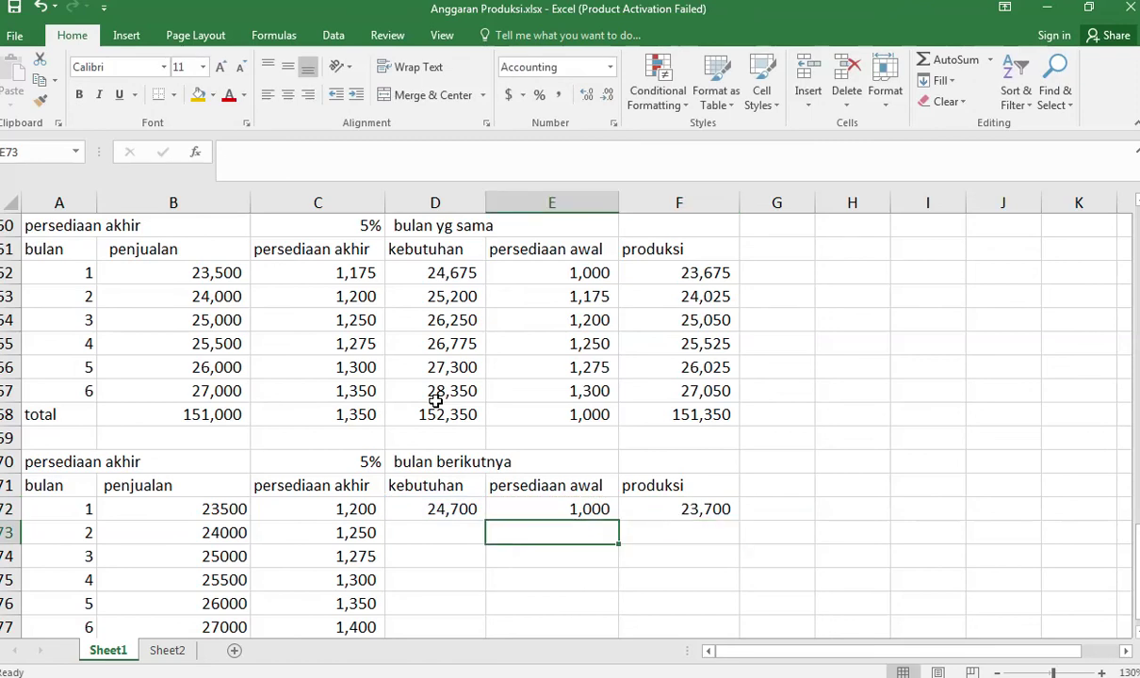
type("=")
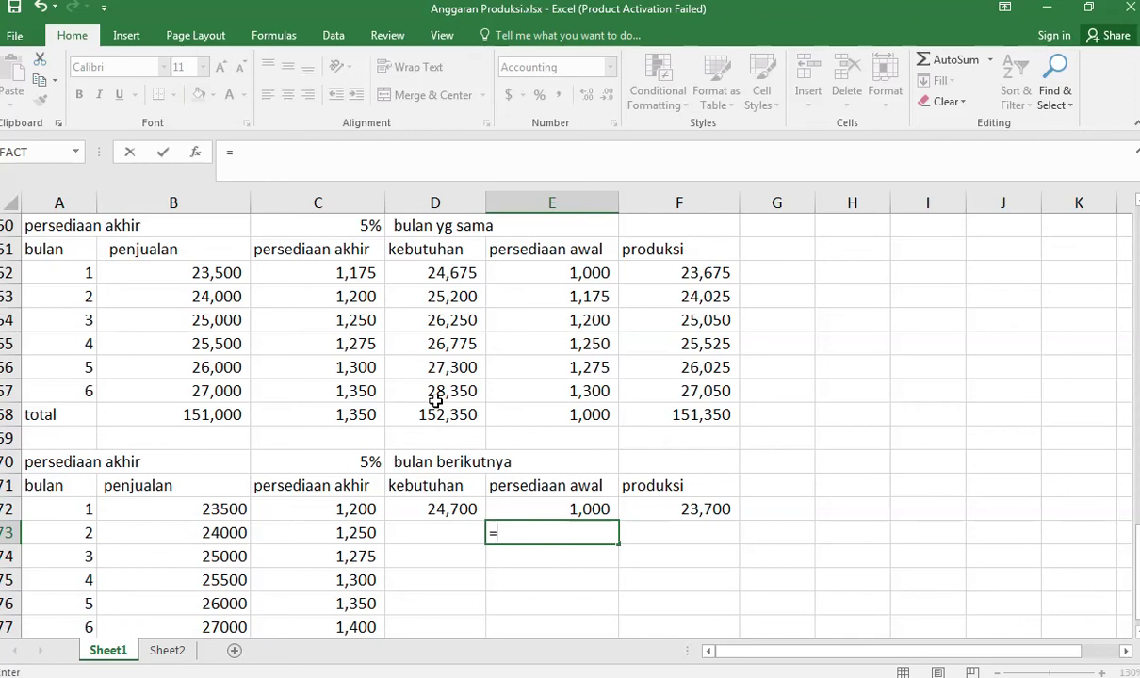
left_click(363, 509)
key("Return")
scroll(590, 381, "down", 2)
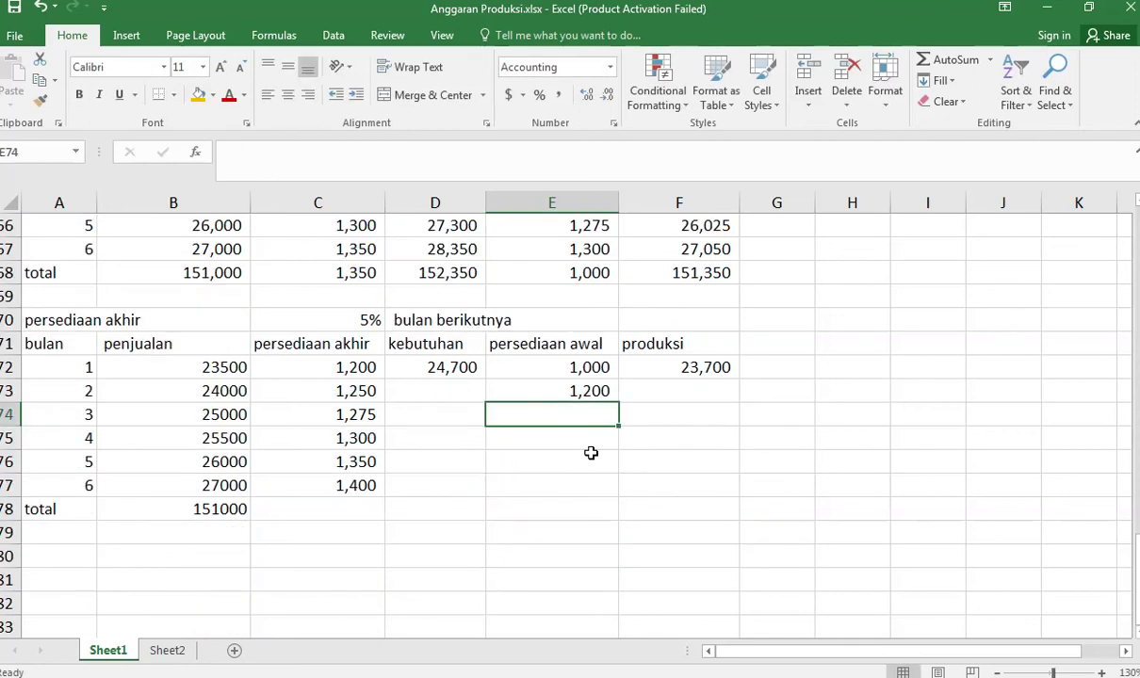
left_click(580, 389)
double_click(620, 401)
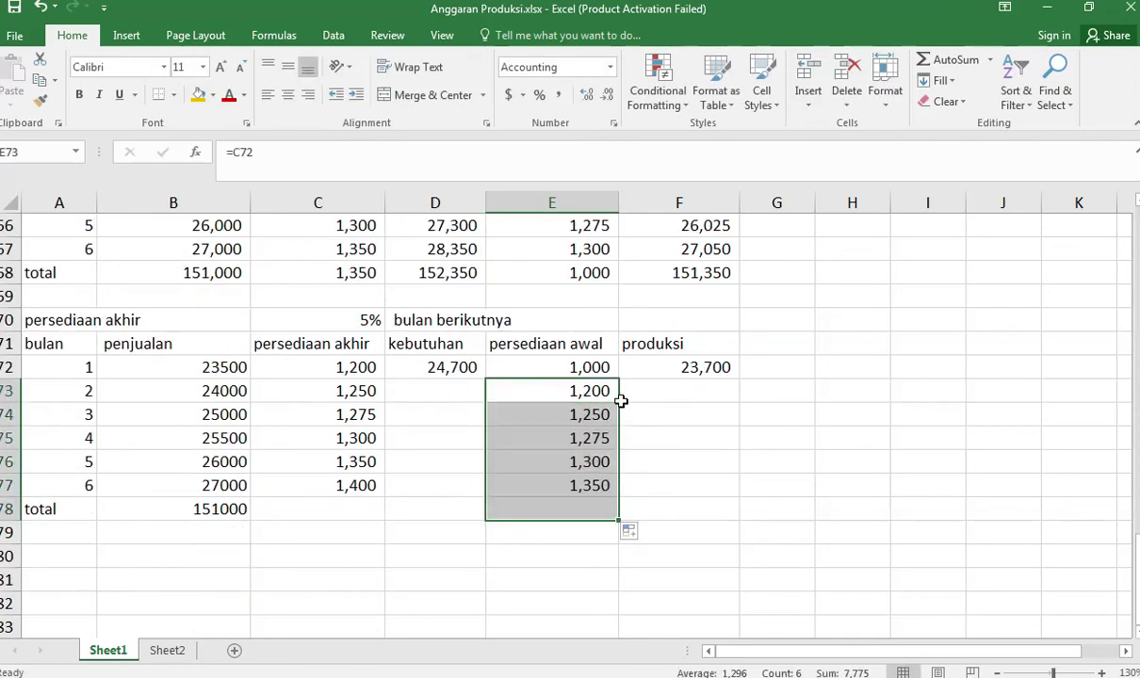
Fill the produksi formula from F72 and the kebutuhan formula from D72 down to row 78.
left_click(721, 372)
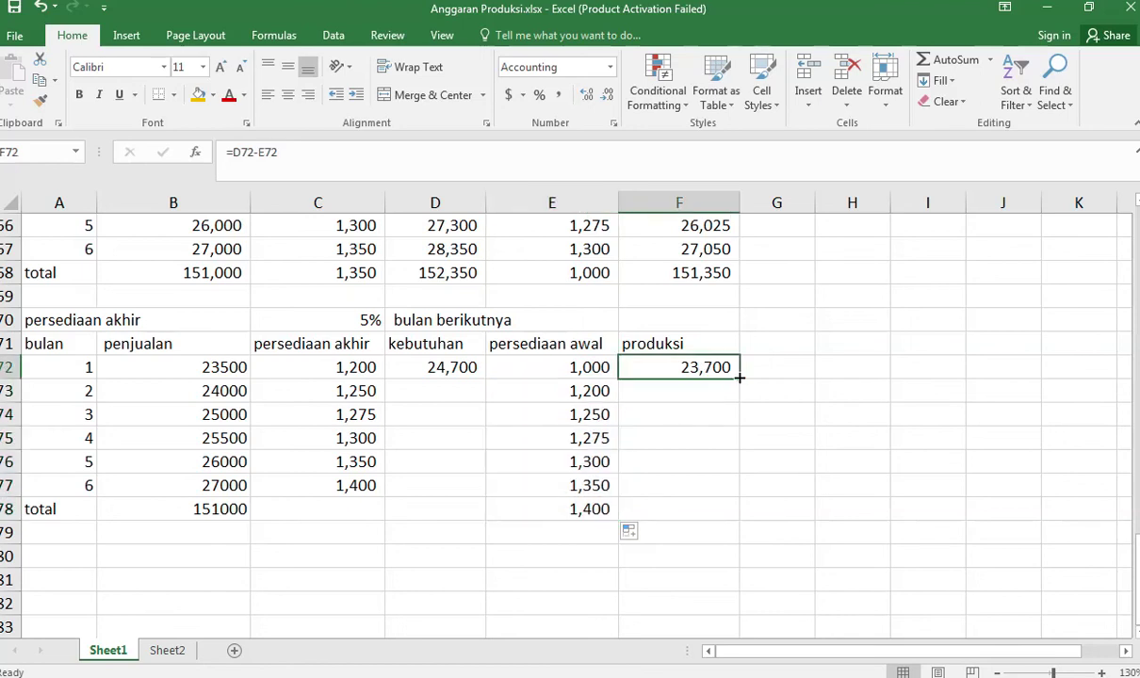
double_click(740, 377)
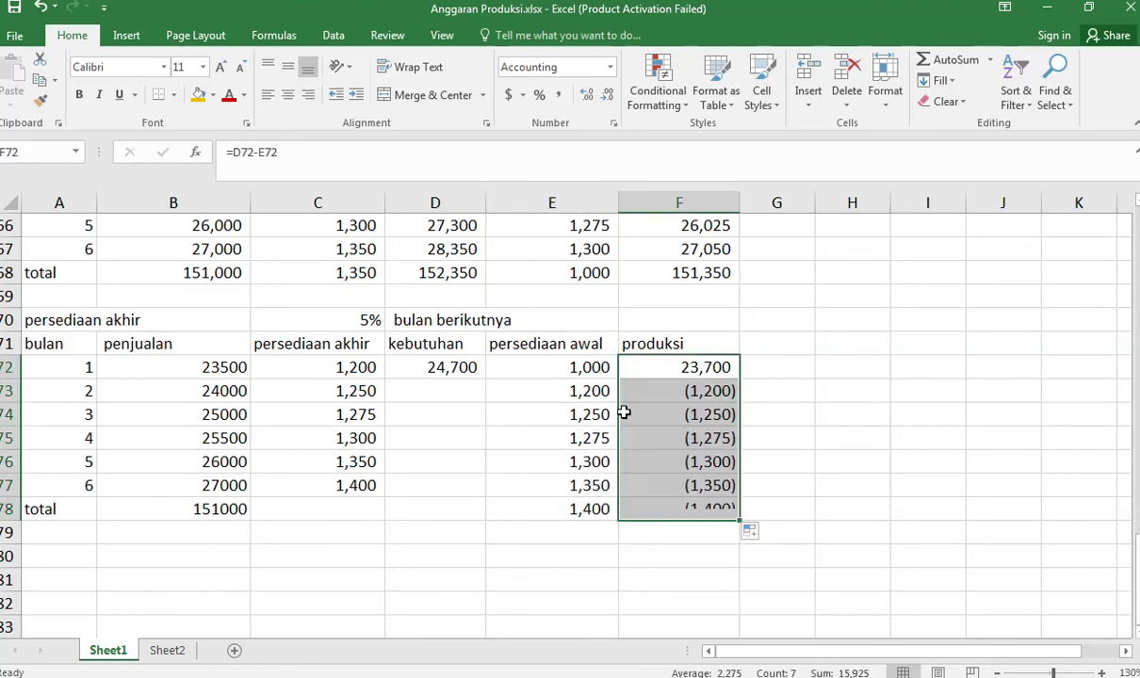
left_click(468, 370)
double_click(483, 376)
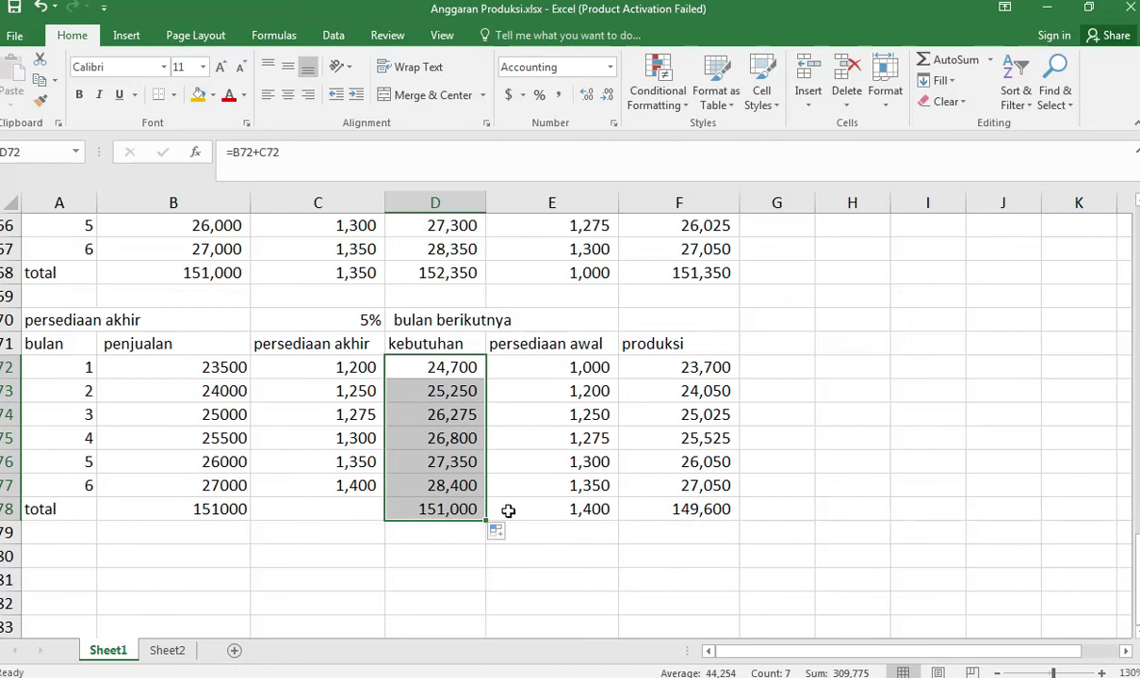
Clear the contents of the total row cells D78:F78.
left_click_drag(419, 509, 681, 510)
right_click(681, 510)
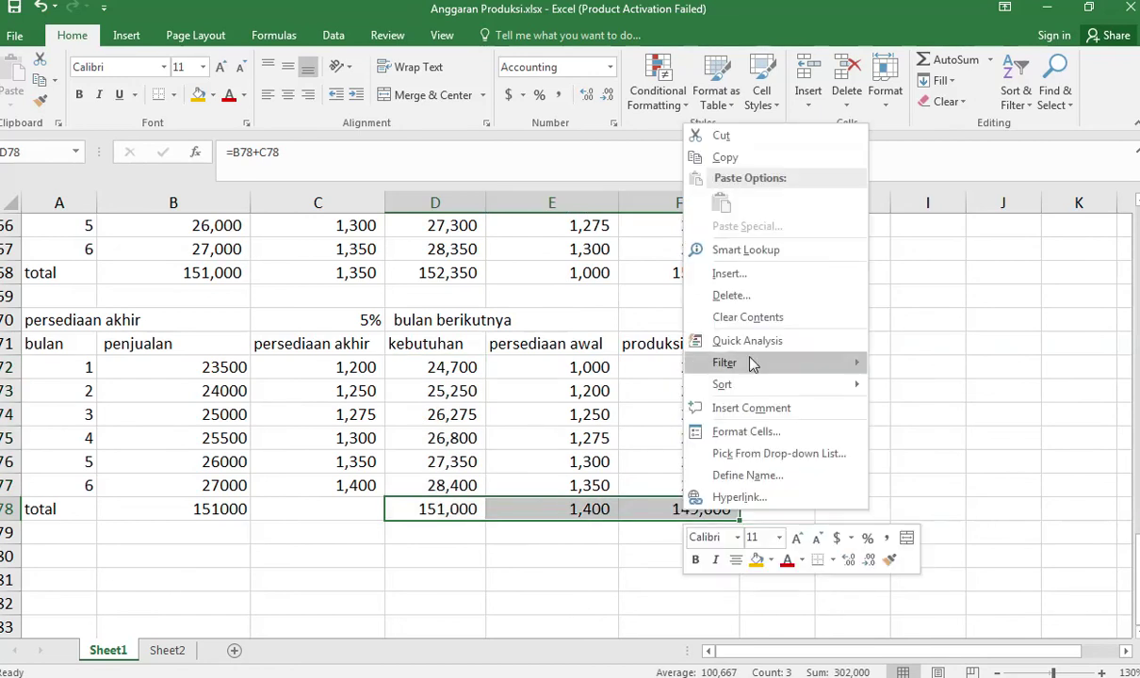
left_click(752, 318)
Set the total row's persediaan akhir in C78 to month 6's value with =C77.
left_click(356, 503)
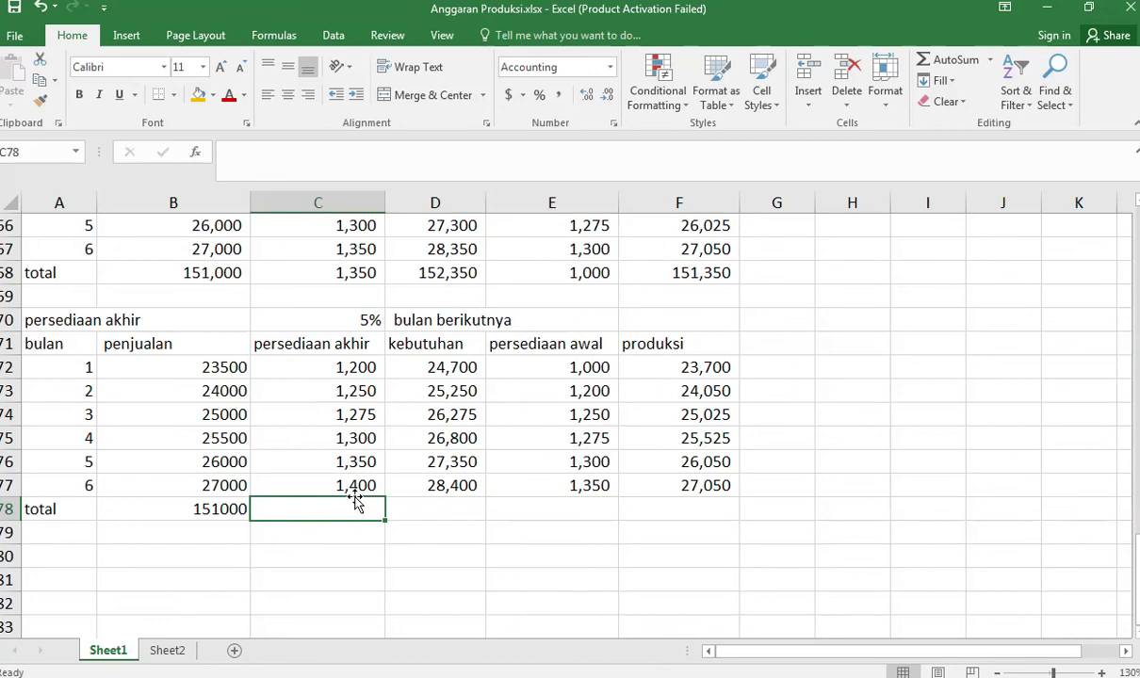
type("=")
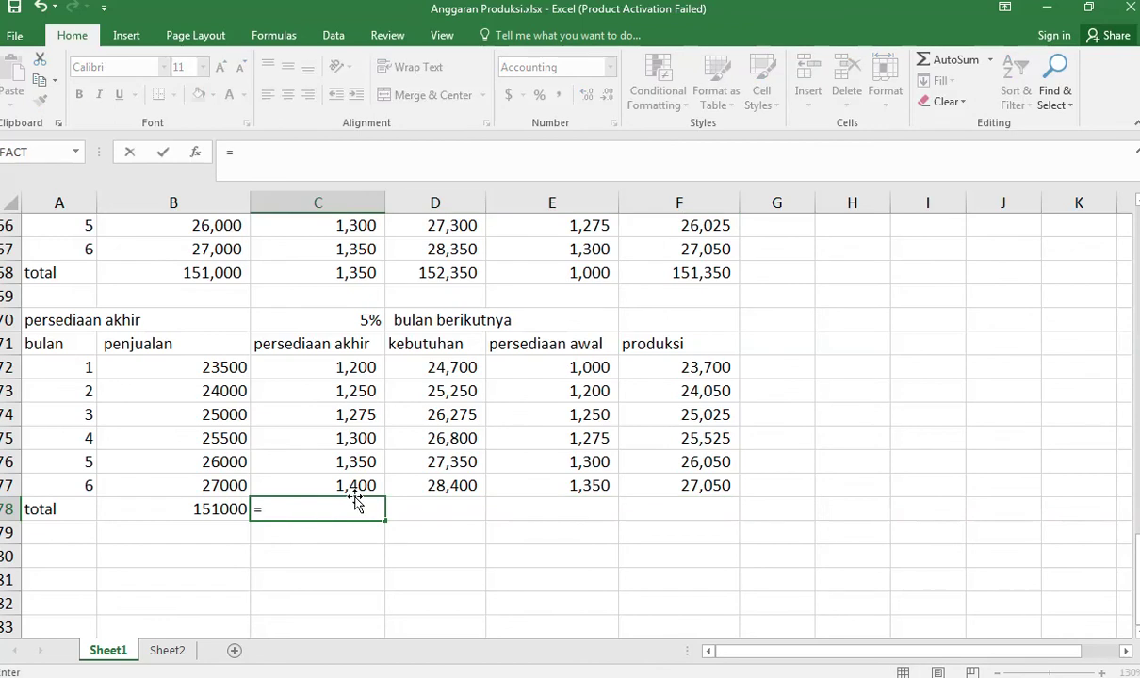
key("Up")
key("Return")
Calculate the total kebutuhan in D78 with =B78+C78.
key("Up")
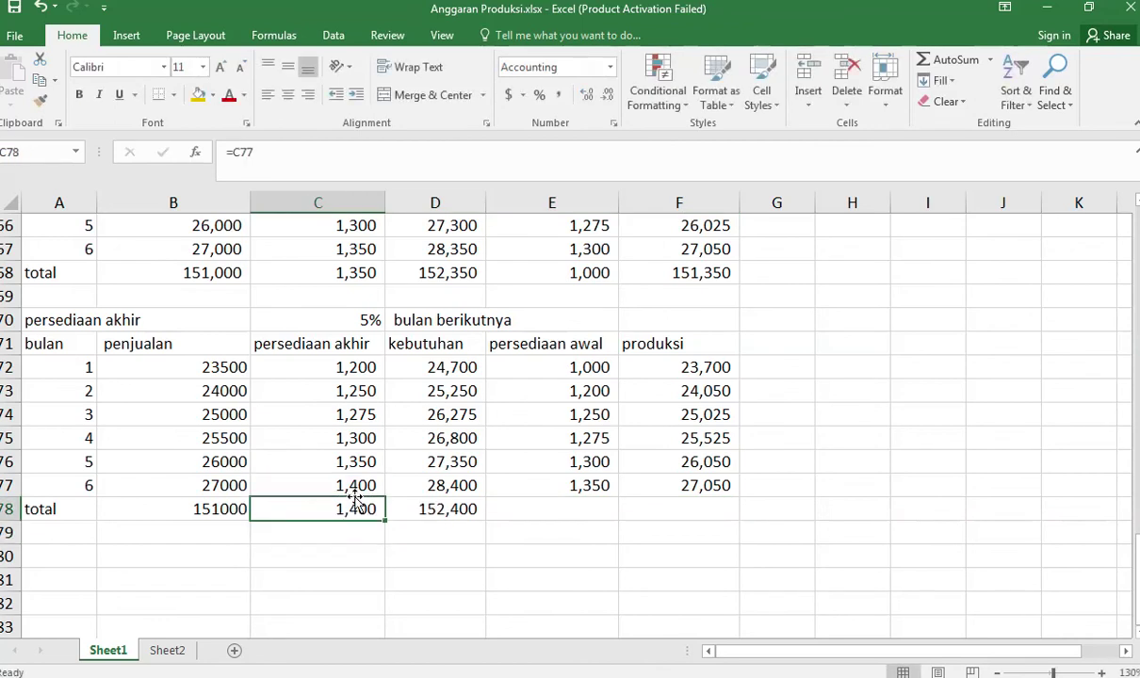
key("Right")
type("=")
key("Left")
key("Left")
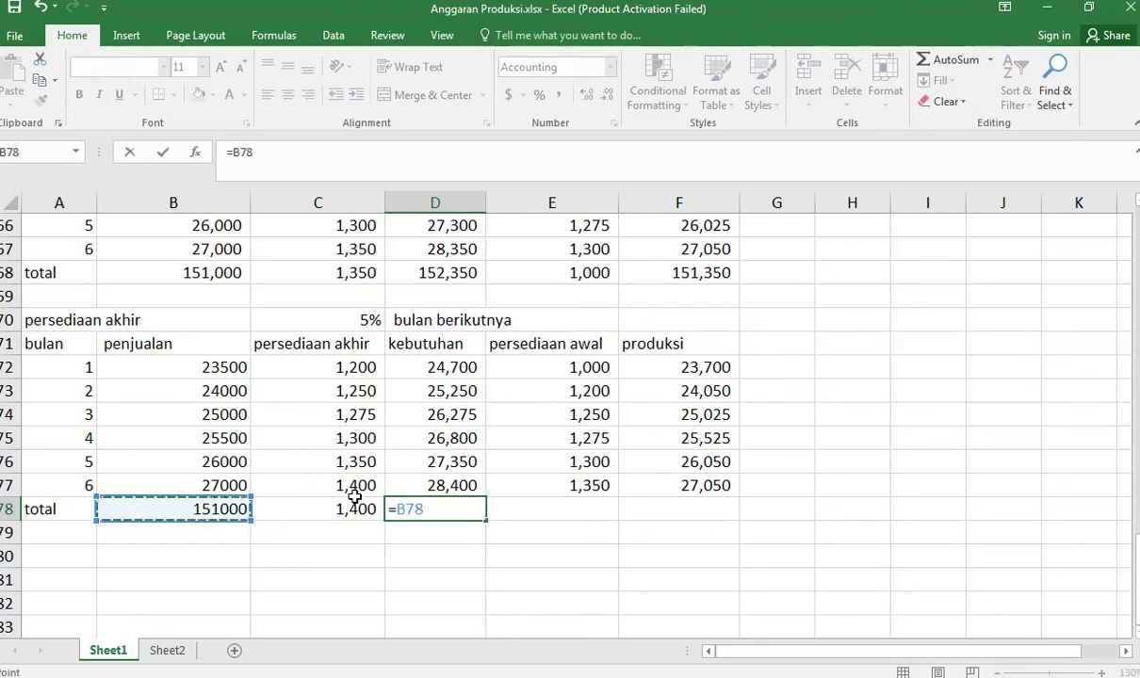
type("+")
key("Left")
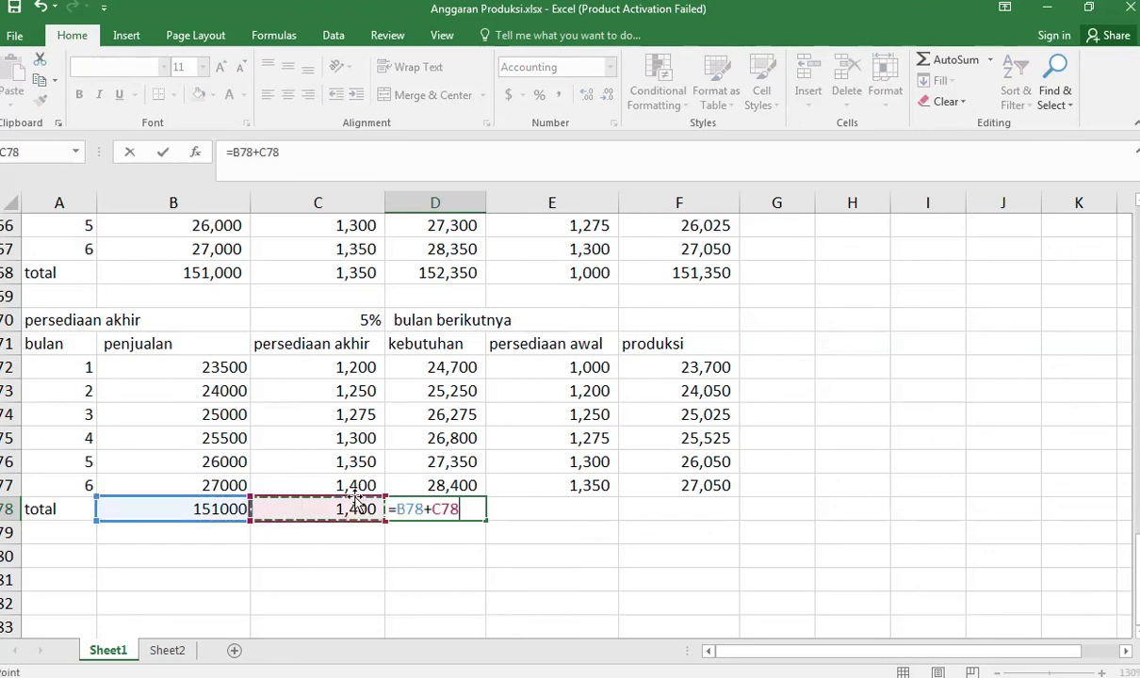
key("Return")
Set the total row's persediaan awal in E78 to month 1's value with =E72.
key("Up")
key("Right")
type("=")
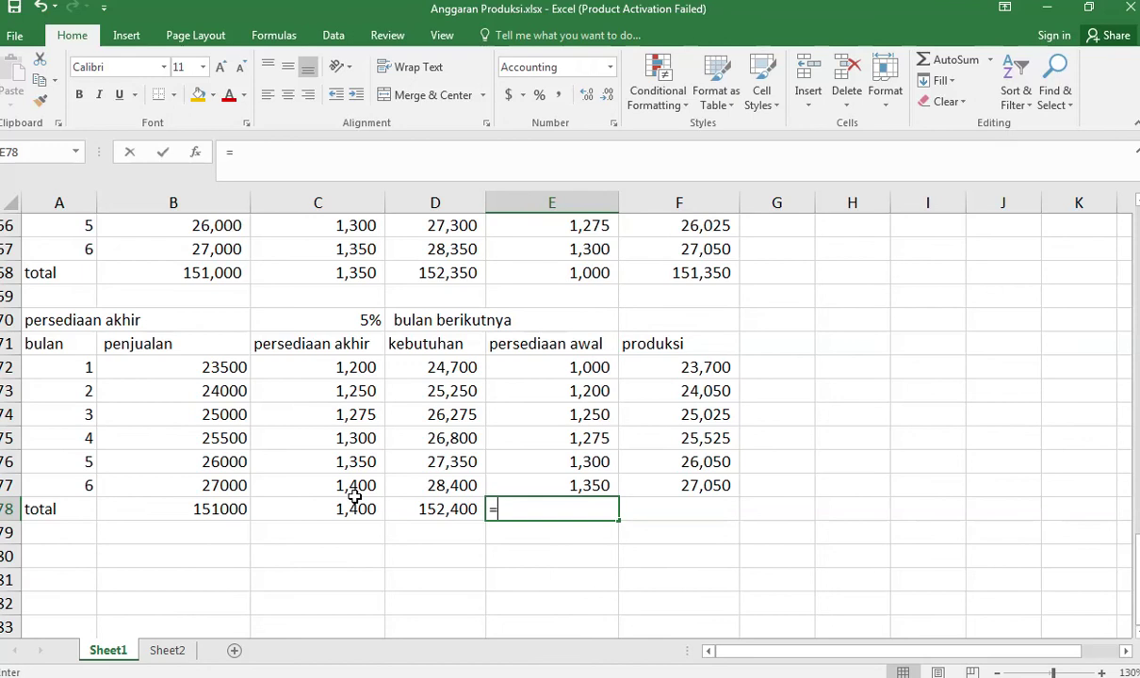
key("Down")
key("Up")
key("Up")
key("Up")
key("Up")
key("Up")
key("Up")
key("Up")
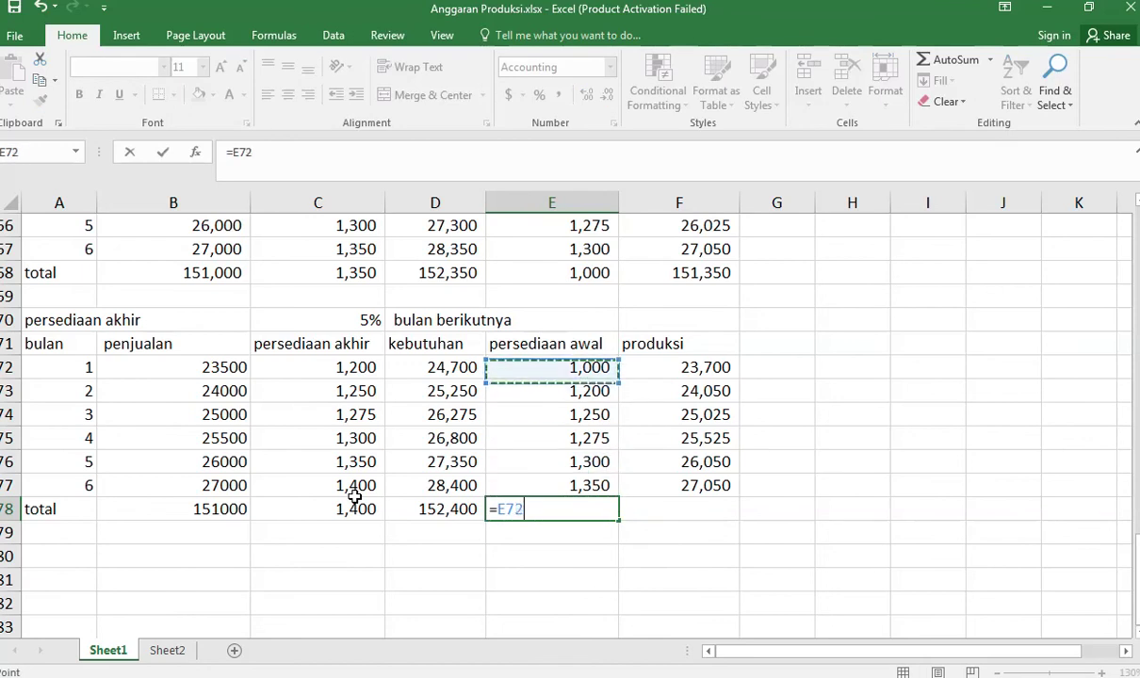
key("Return")
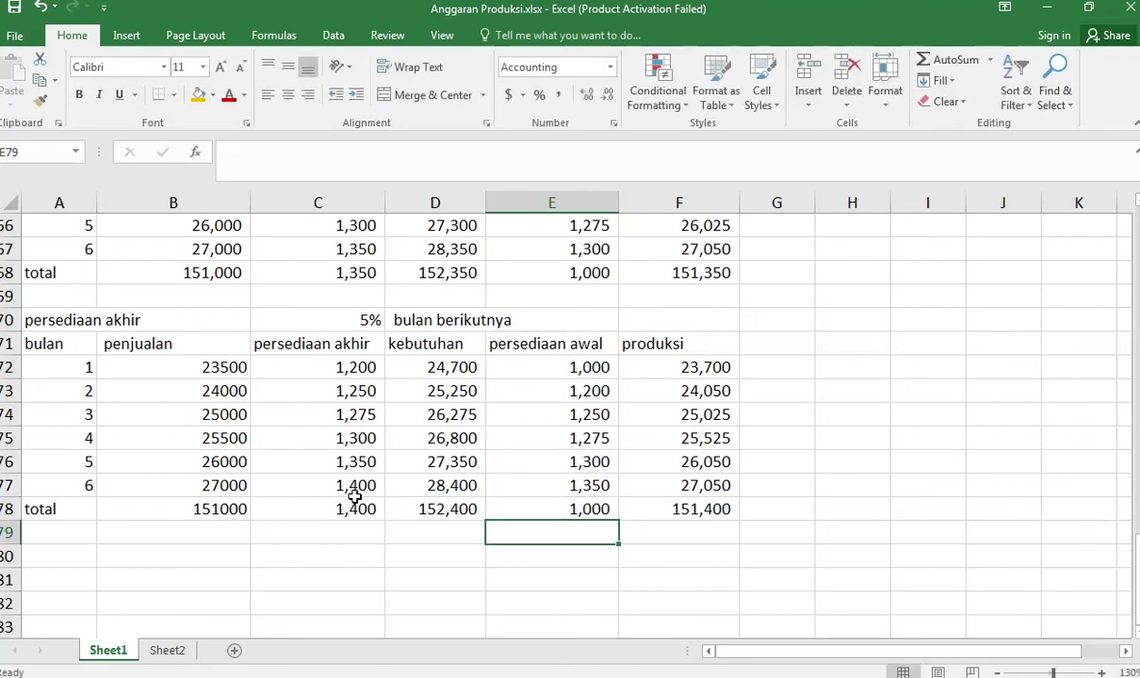
Total the six months' produksi in F78 by summing F72:F77.
key("Up")
key("Right")
type("=sum(")
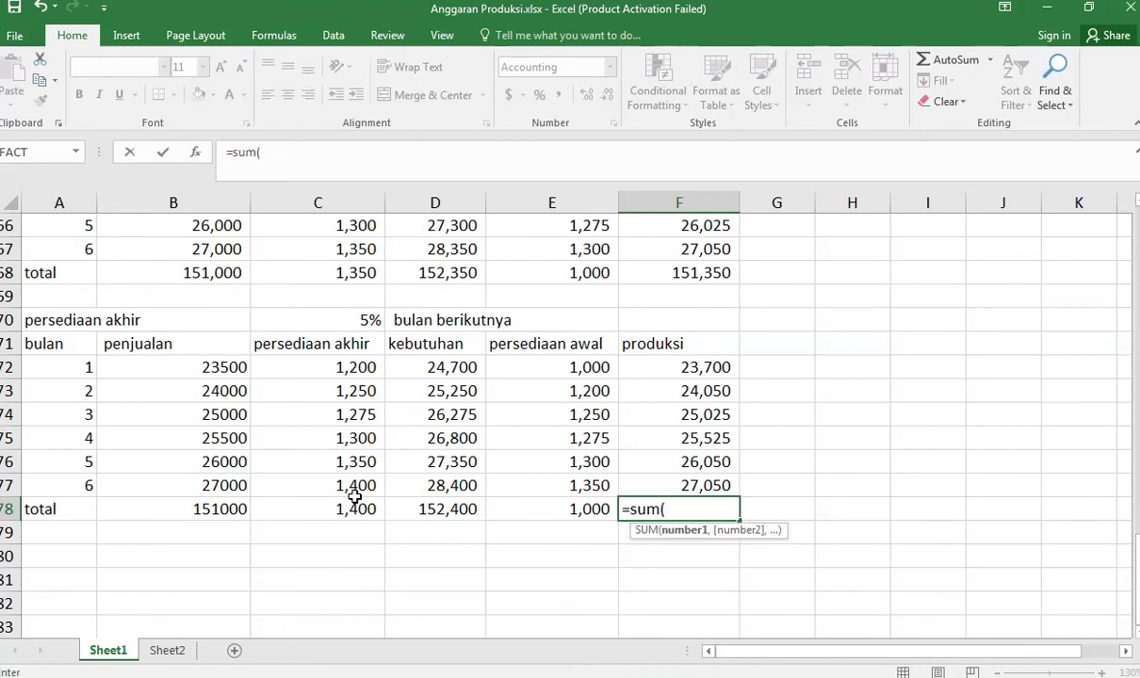
key("Up")
key("ctrl+shift+Up")
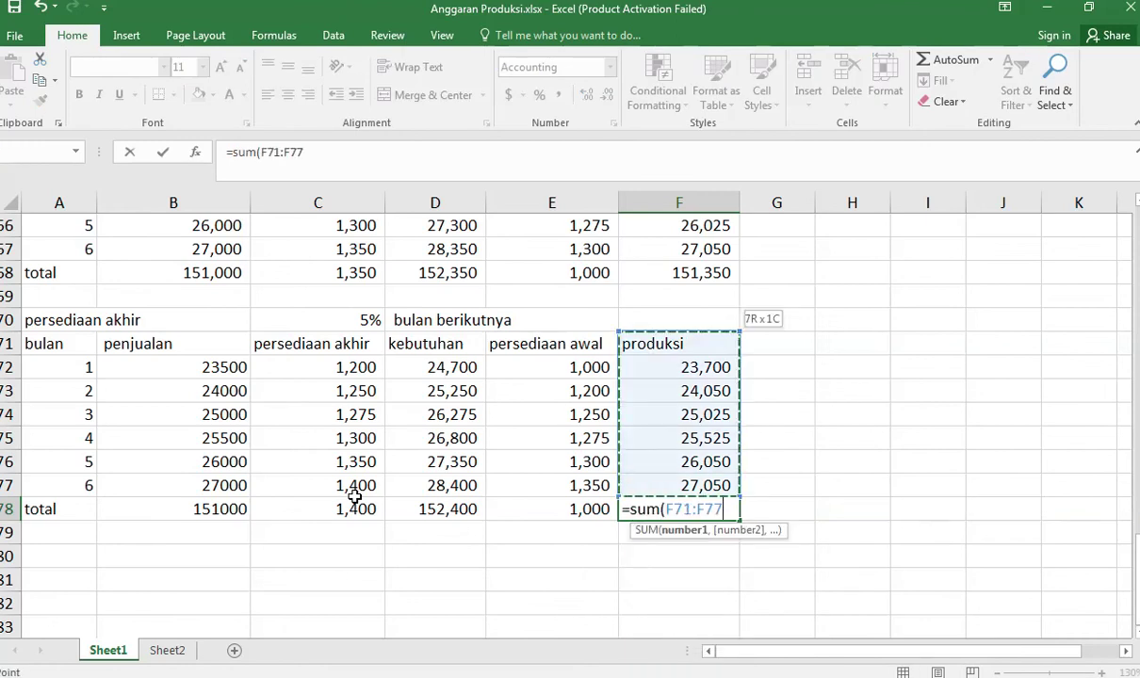
key("shift+Down")
key("Return")
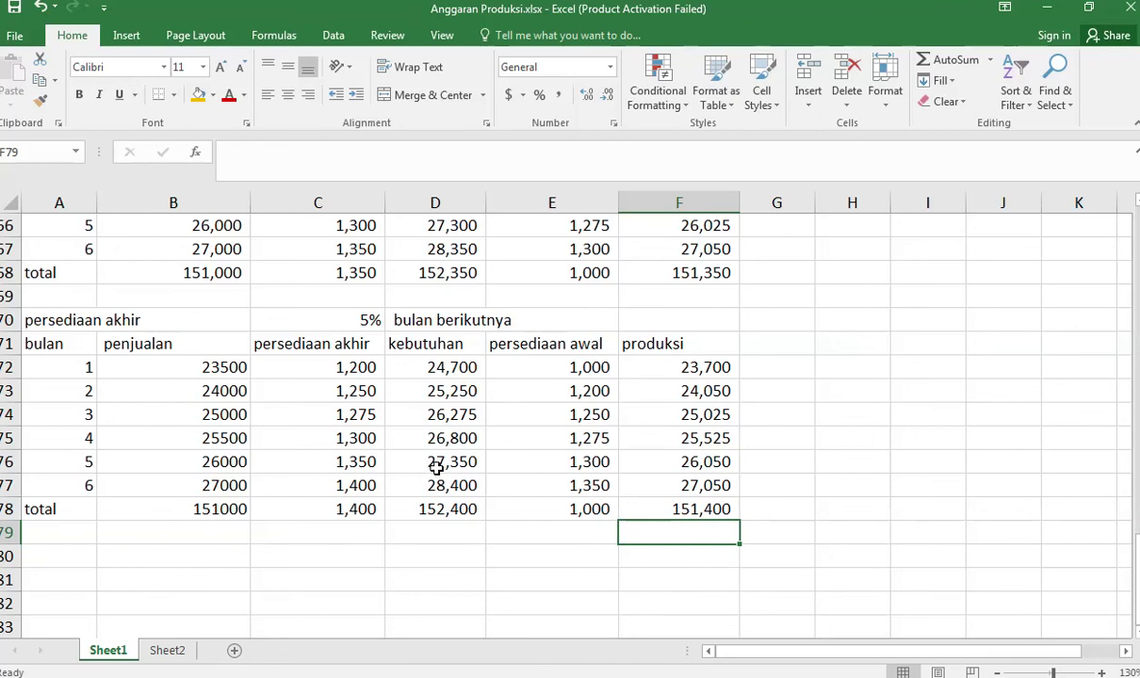
Switch to the PowerPoint slide show, check both Persentase Sales result tables, and advance to the Penentuan Besarnya Persediaan slide.
scroll(436, 468, "up", 4)
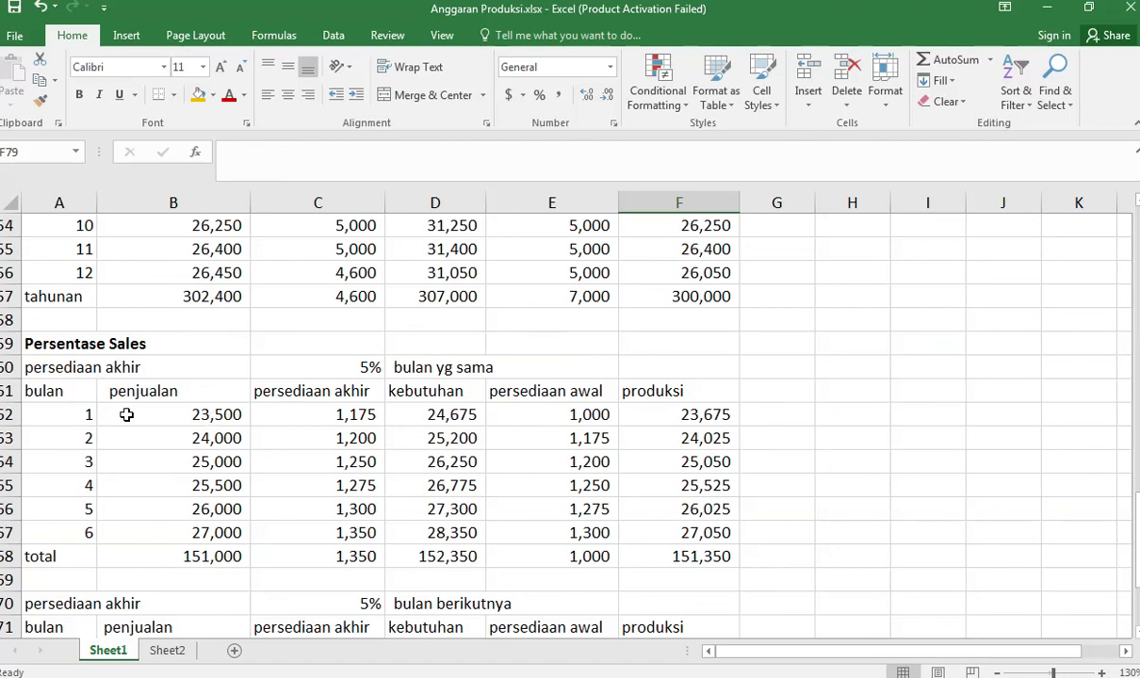
key("alt+Tab")
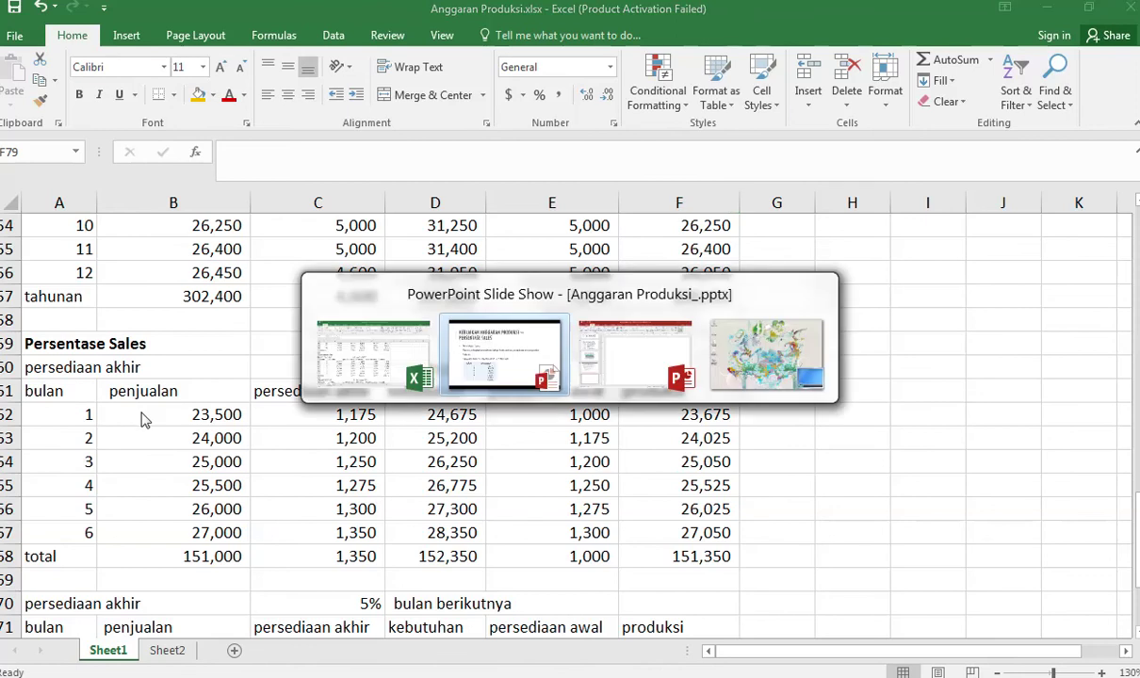
key("Right")
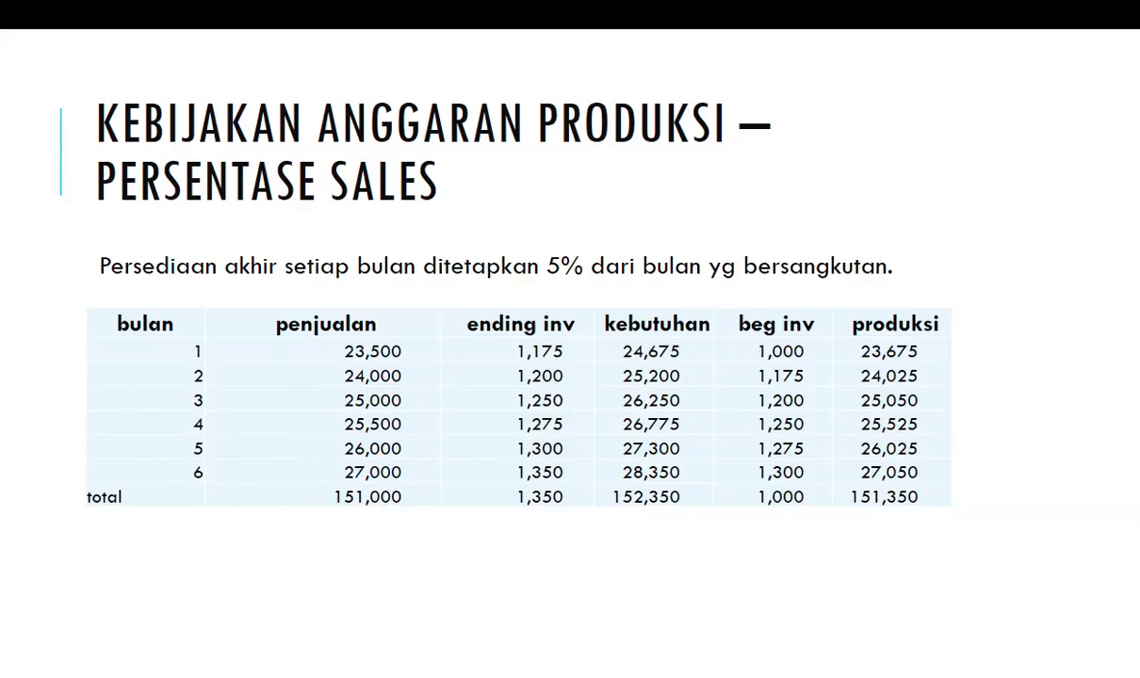
key("Right")
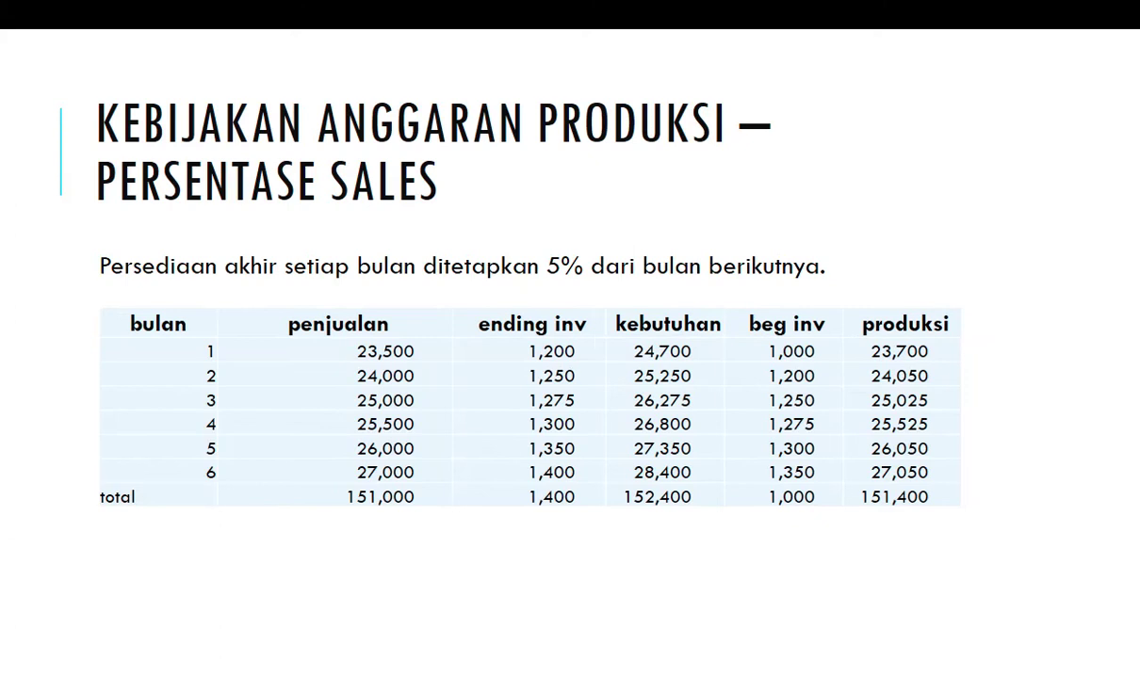
key("Right")
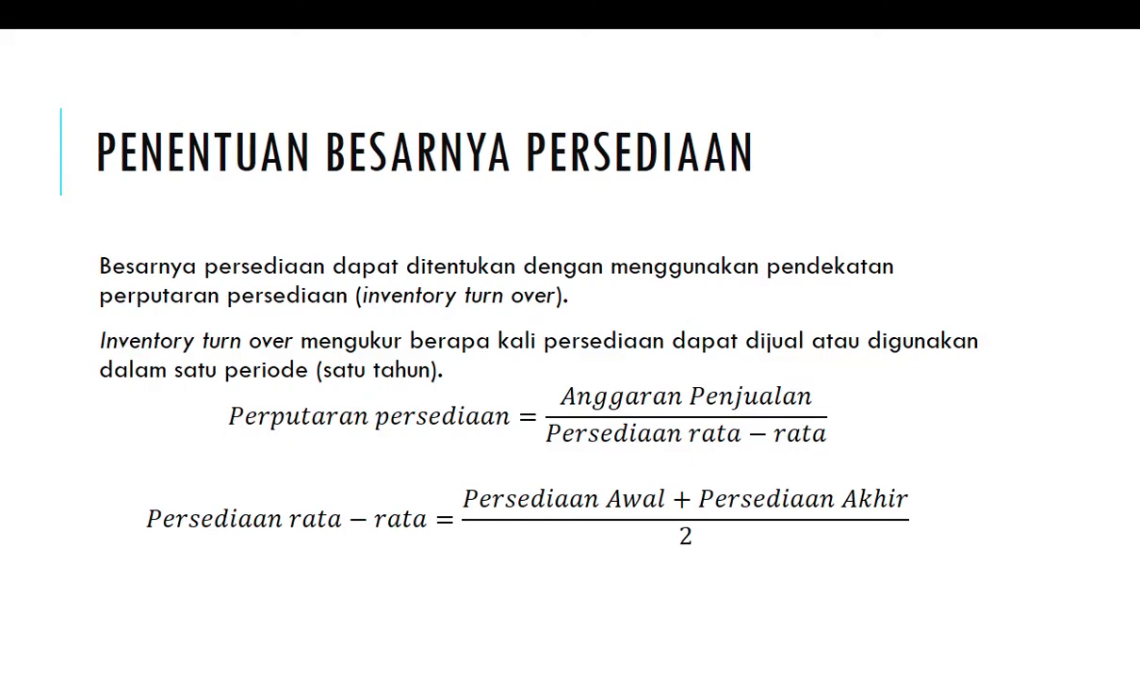
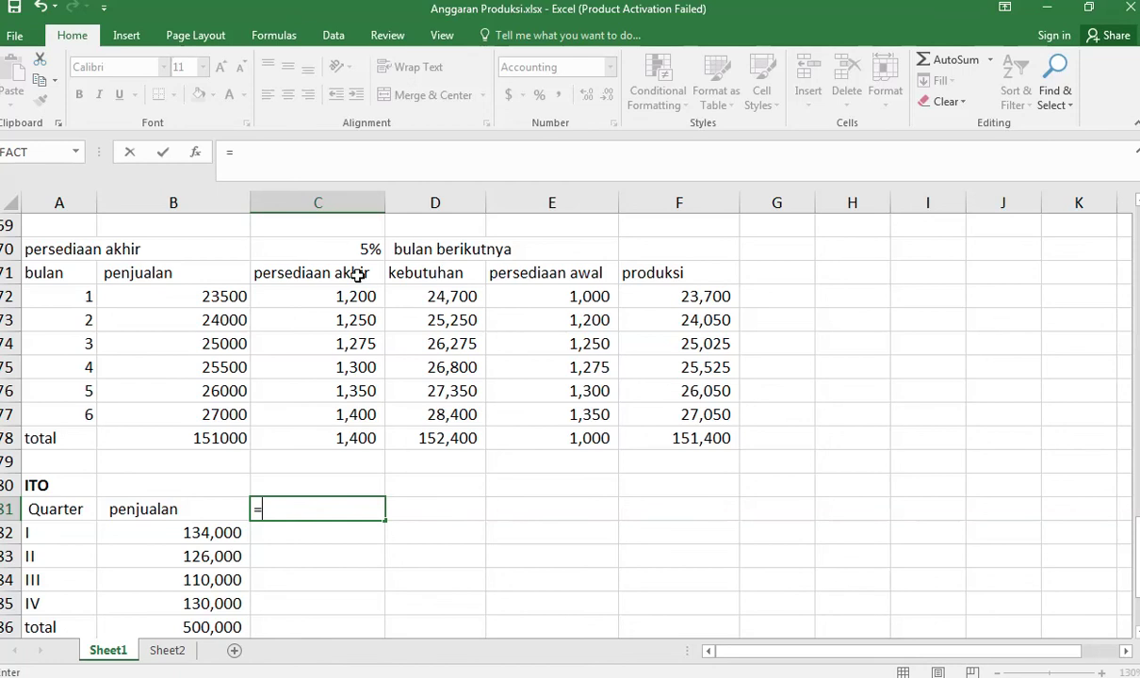
Link C81 to the persediaan akhir header in C71 and fill across to F81 for the remaining ITO column headers.
left_click(339, 264)
key("Return")
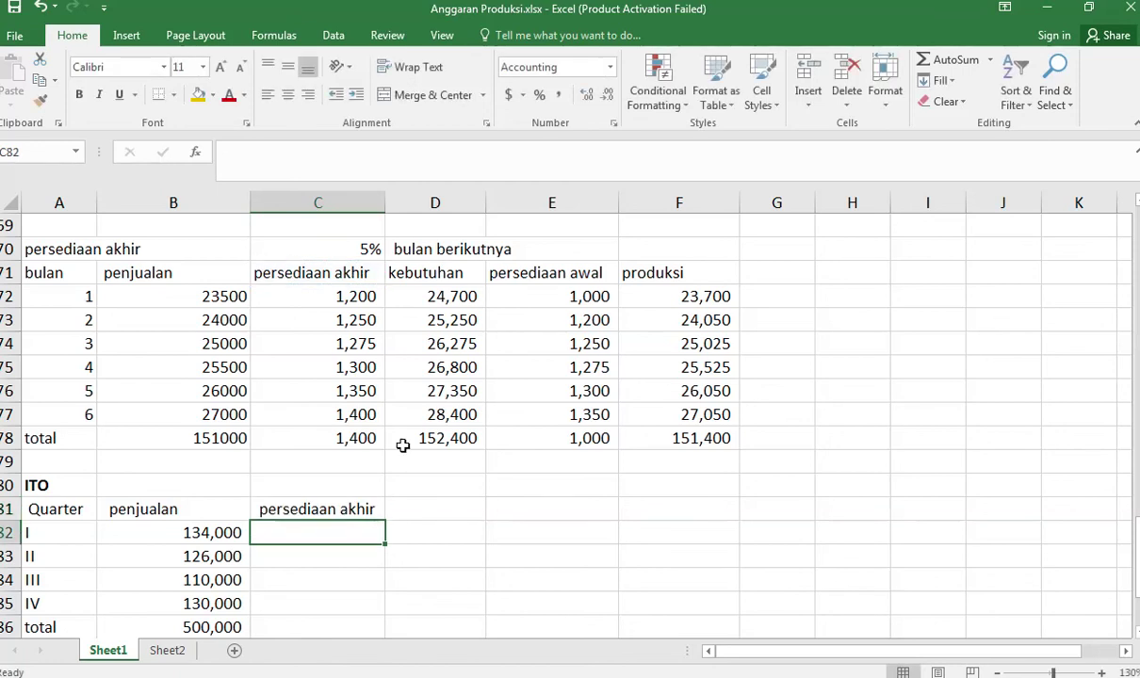
left_click(372, 511)
left_click_drag(384, 519, 720, 513)
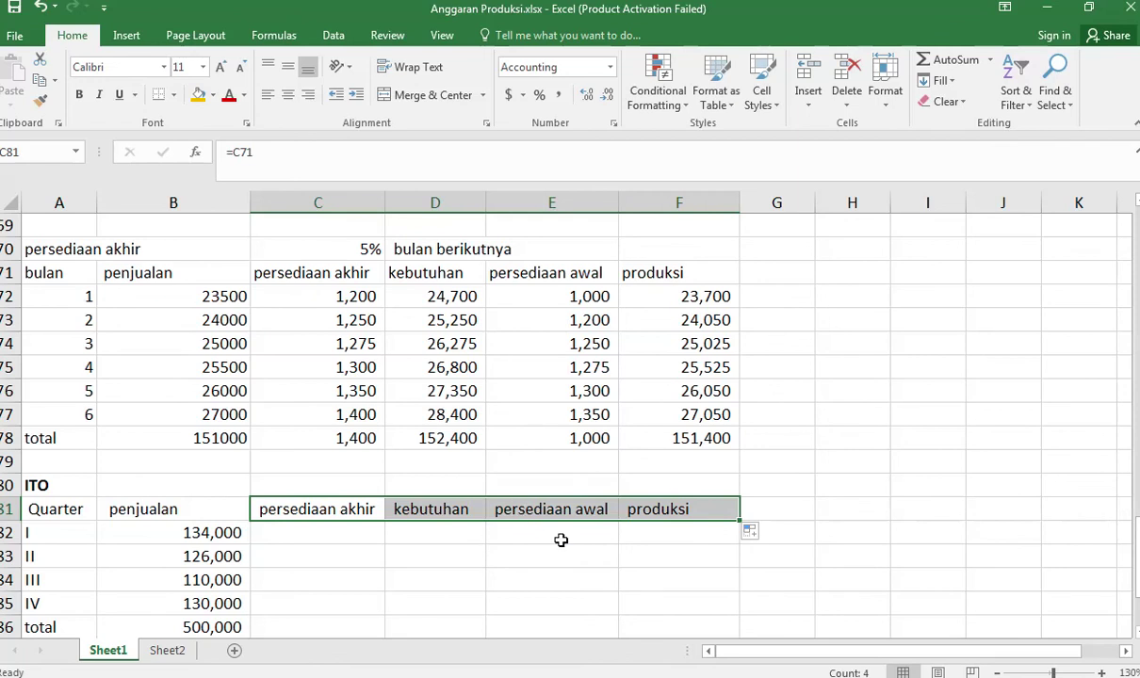
Check the Penentuan Besarnya Persediaan slide and enter 15,000 as quarter I's persediaan awal in E82.
key("alt+Tab")
key("alt+Tab")
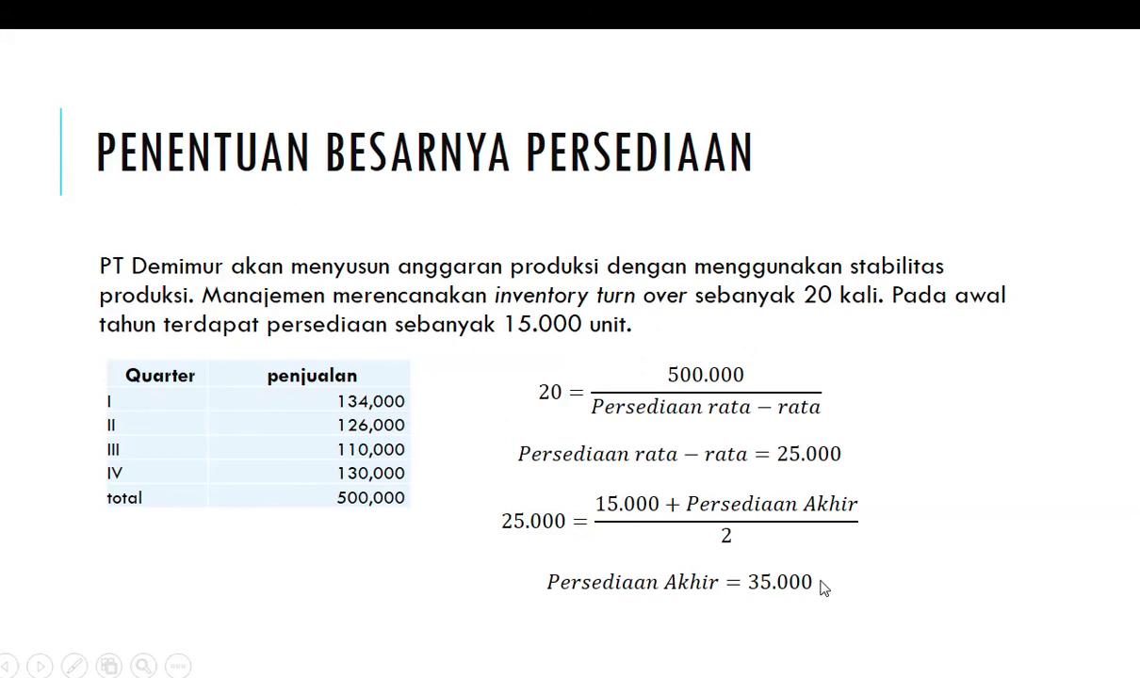
key("alt+Tab")
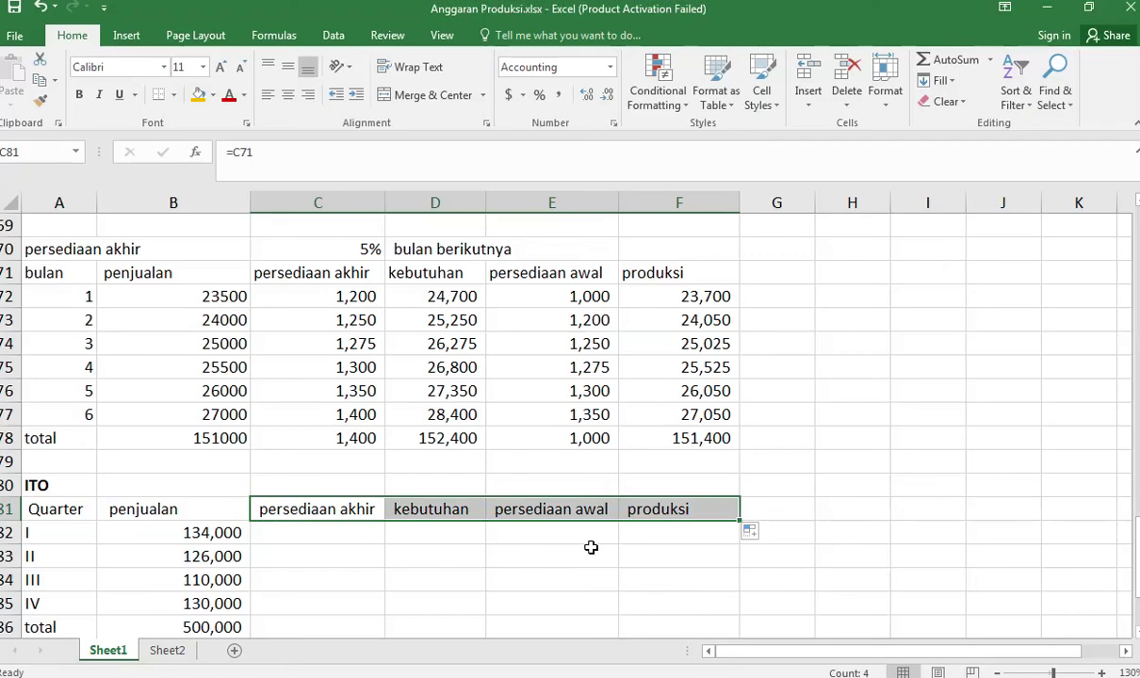
left_click(582, 535)
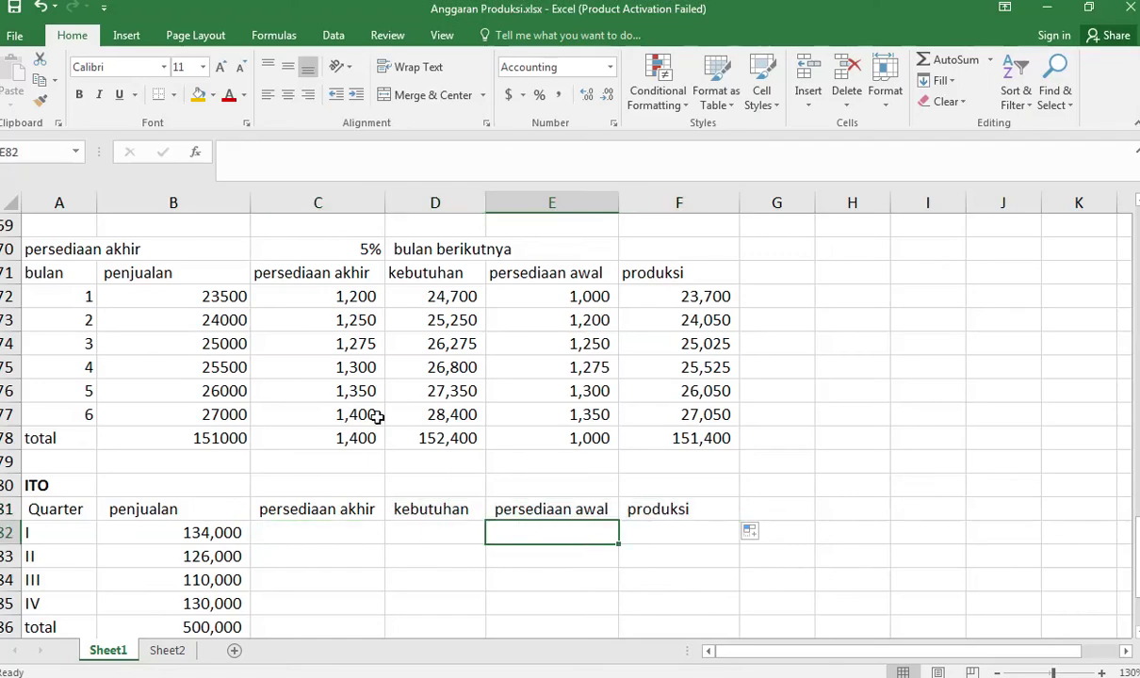
key("alt+Tab")
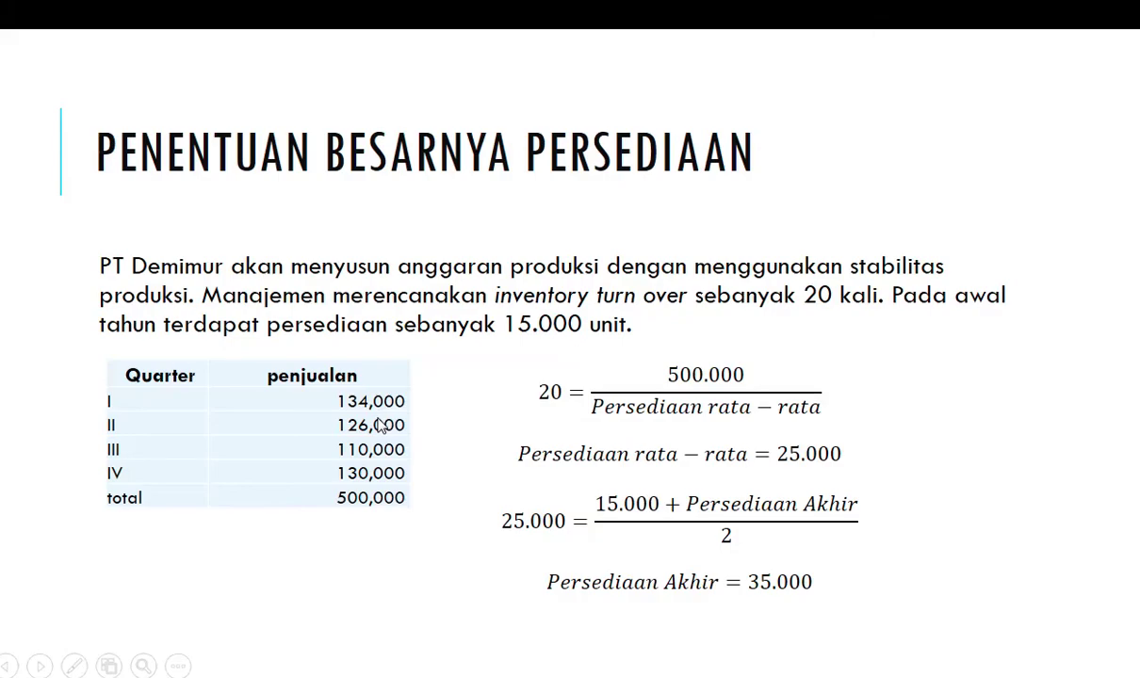
key("alt+Tab")
type("1")
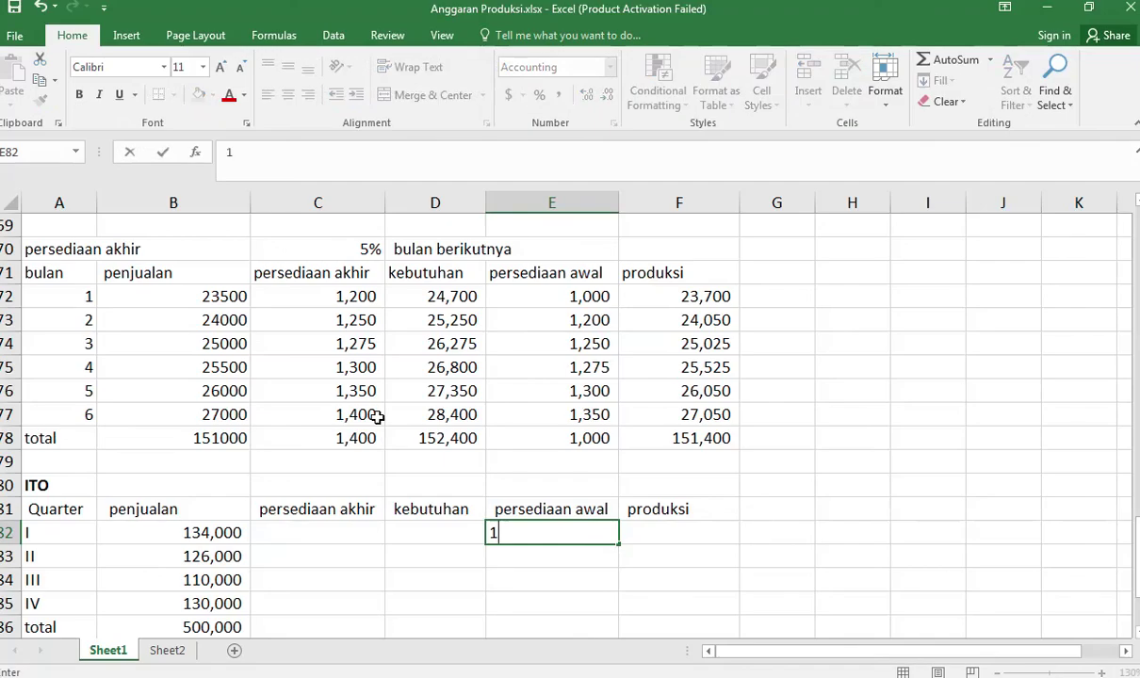
type("5,000")
key("Left")
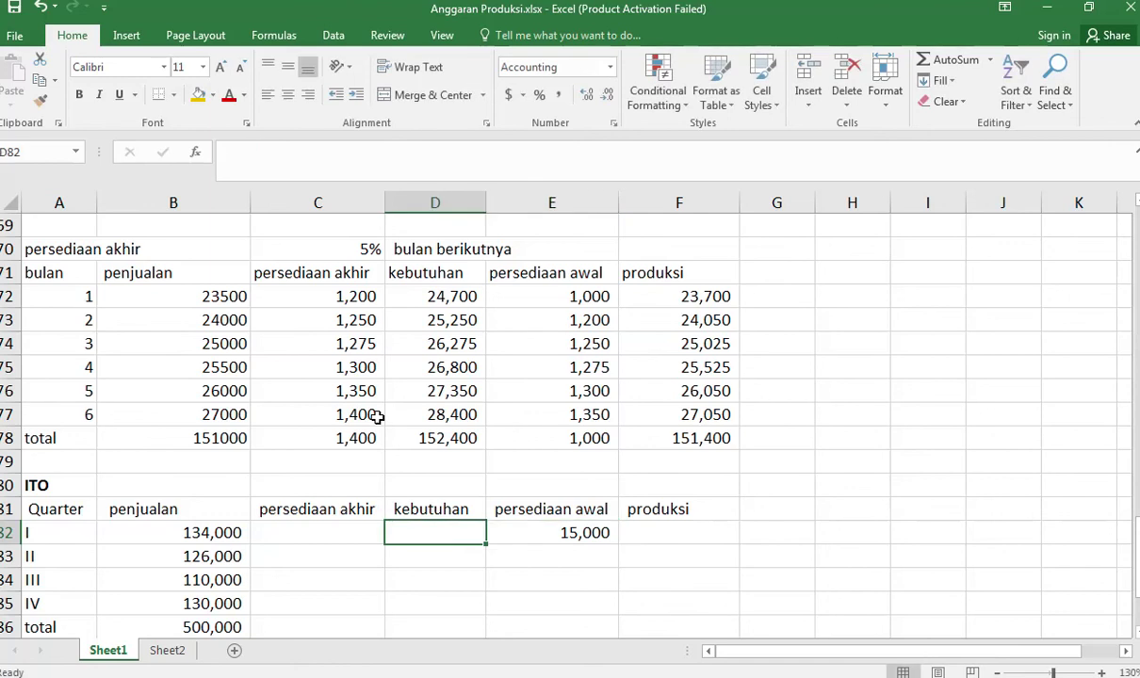
Enter 35,000 as quarter I's persediaan akhir in C82.
key("Left")
type("35")
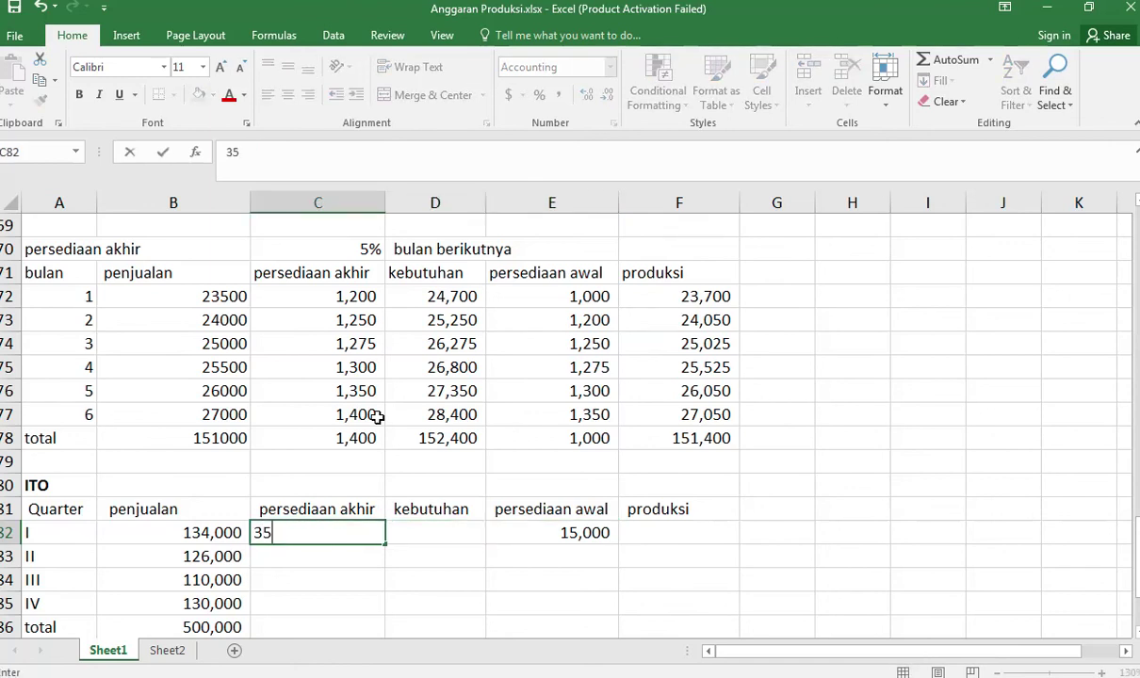
type(",000")
key("Right")
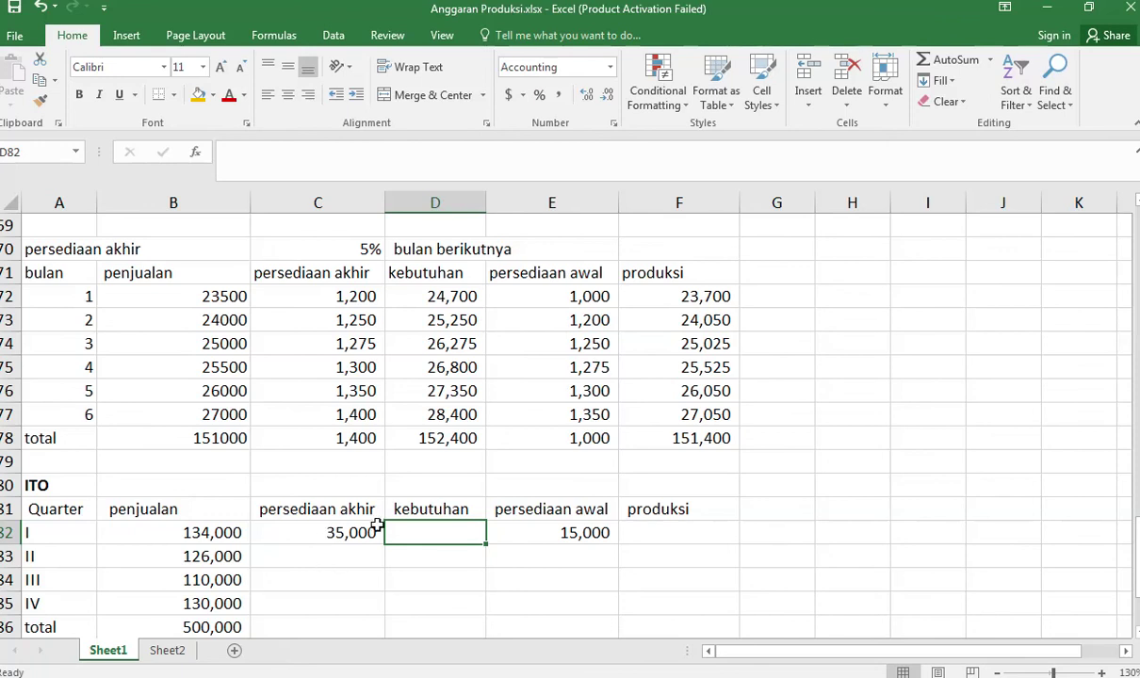
Copy rows 3 to 8 with the Q Penjualan to Q Produksi calculation from the Stabilitas Produksi section.
scroll(306, 515, "up", 5)
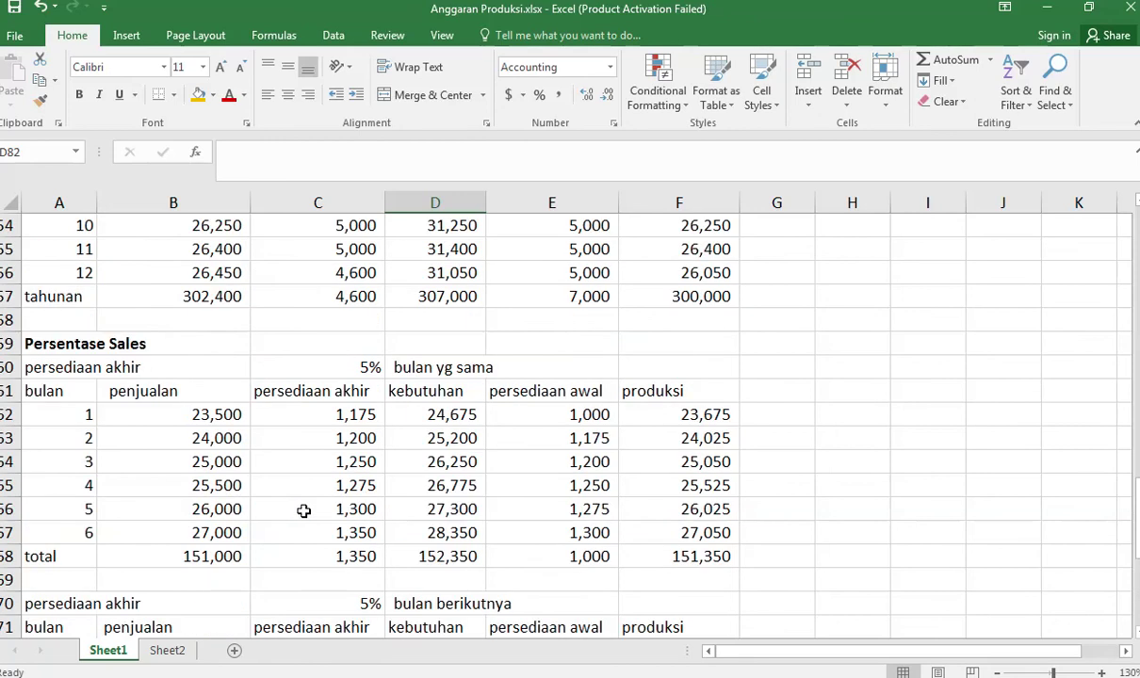
left_click(568, 393)
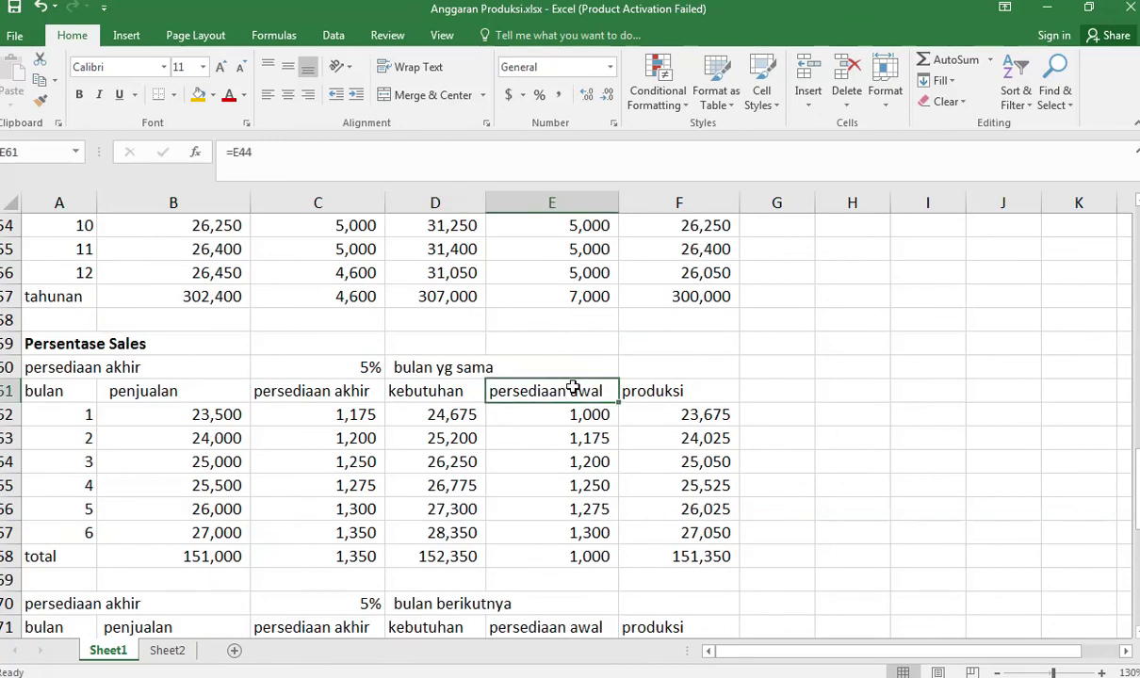
key("Up")
key("ctrl+Up")
key("ctrl+Up")
key("ctrl+Up")
key("ctrl+Up")
key("ctrl+Up")
key("ctrl+Up")
key("ctrl+Up")
key("ctrl+Up")
key("ctrl+Up")
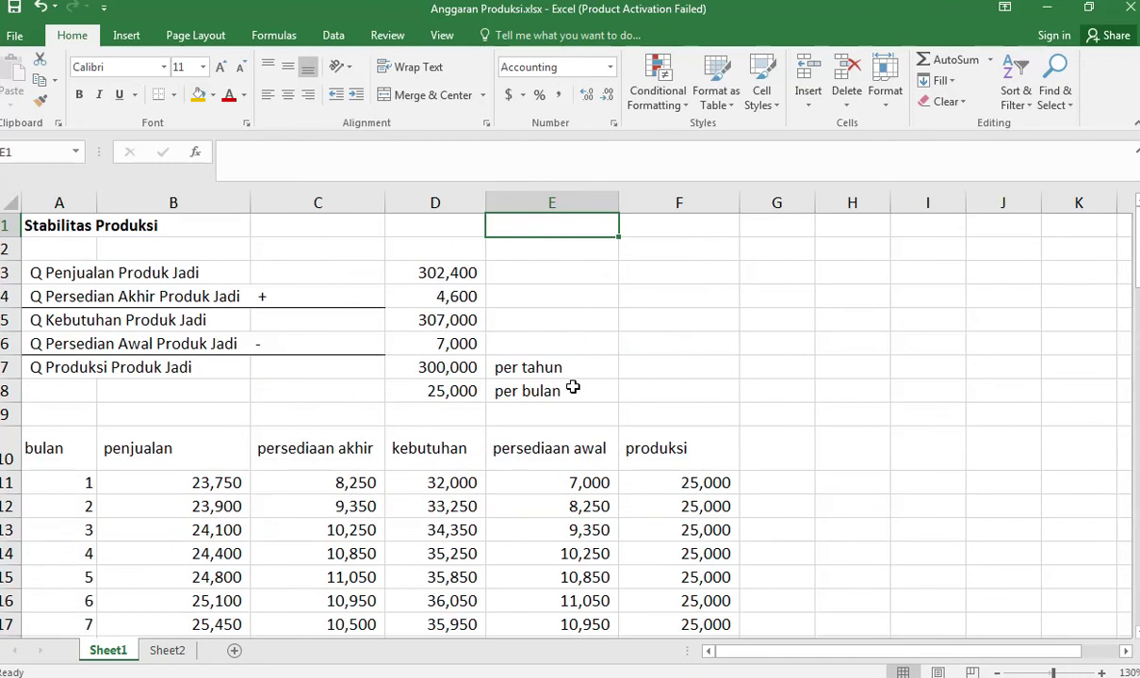
left_click_drag(6, 272, 31, 387)
key("ctrl+c")
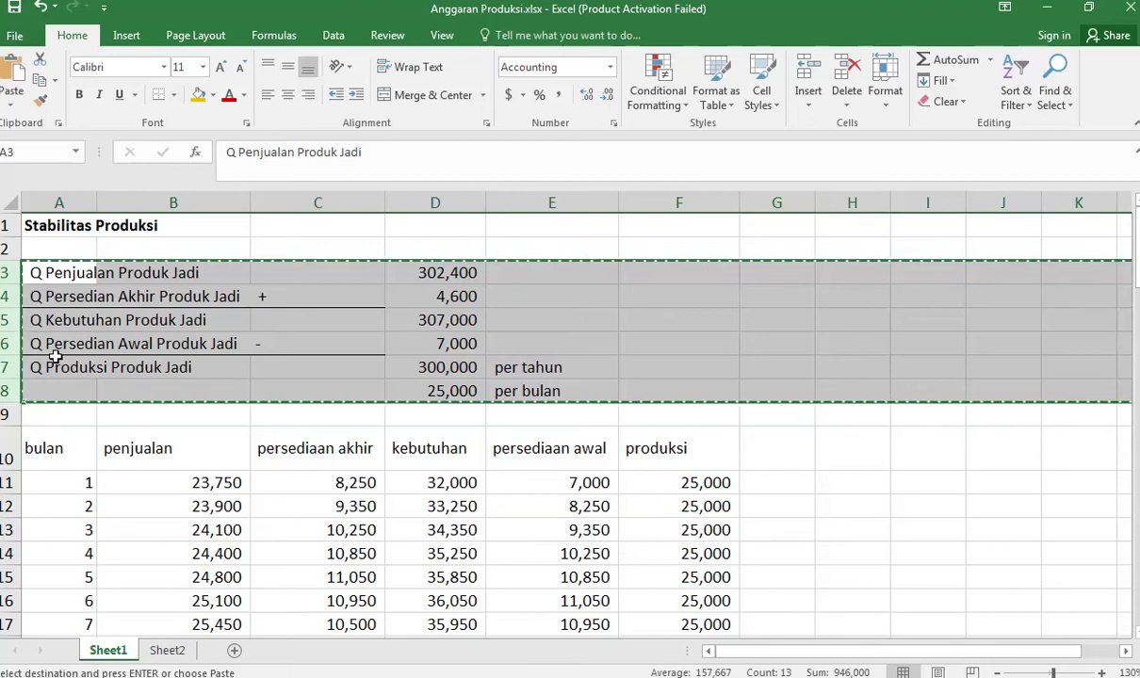
Insert the copied calculation rows above the Quarter header row 81 in the ITO section.
scroll(160, 338, "down", 18)
scroll(207, 287, "down", 9)
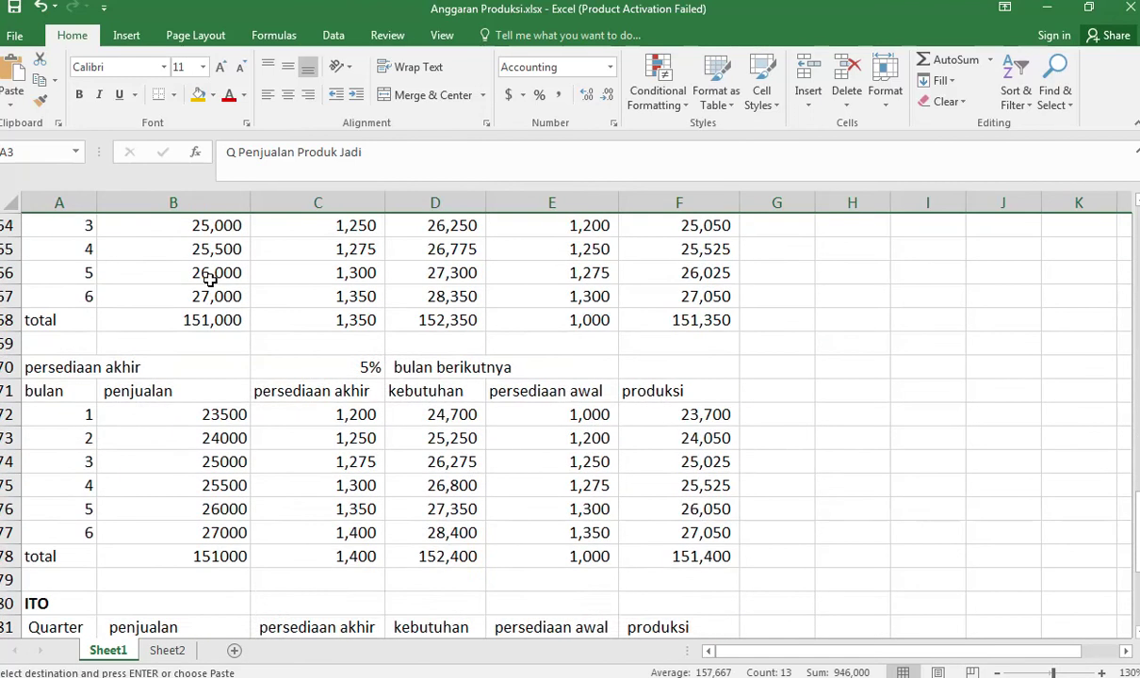
scroll(216, 269, "down", 3)
scroll(217, 268, "up", 4)
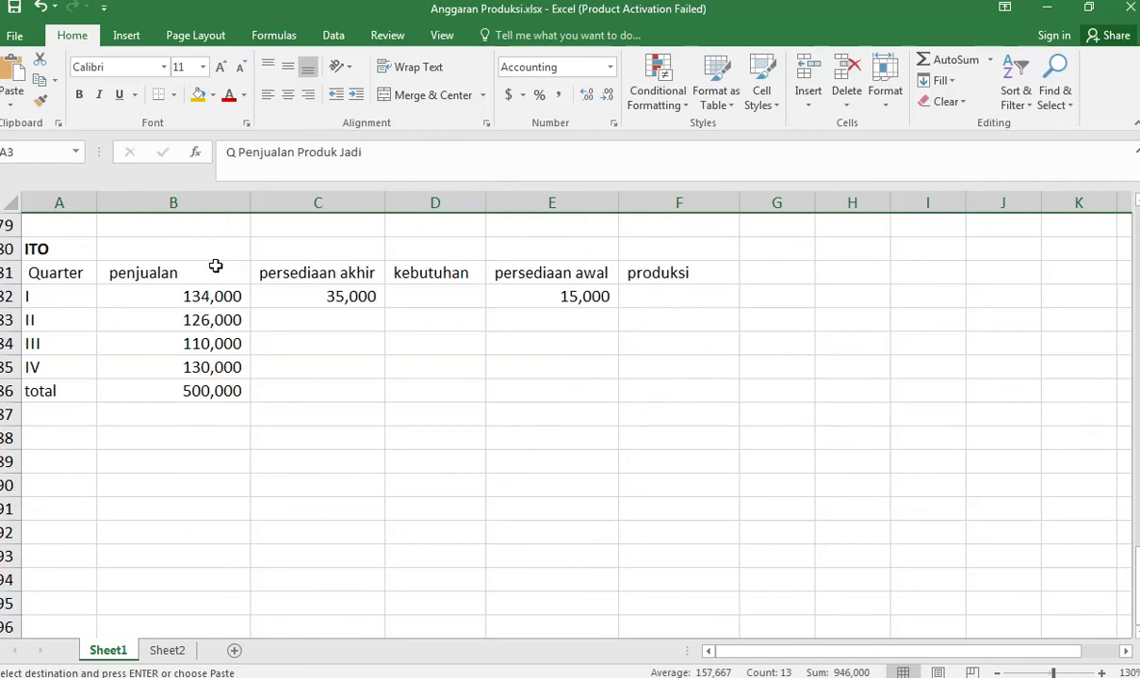
left_click(5, 272)
right_click(5, 273)
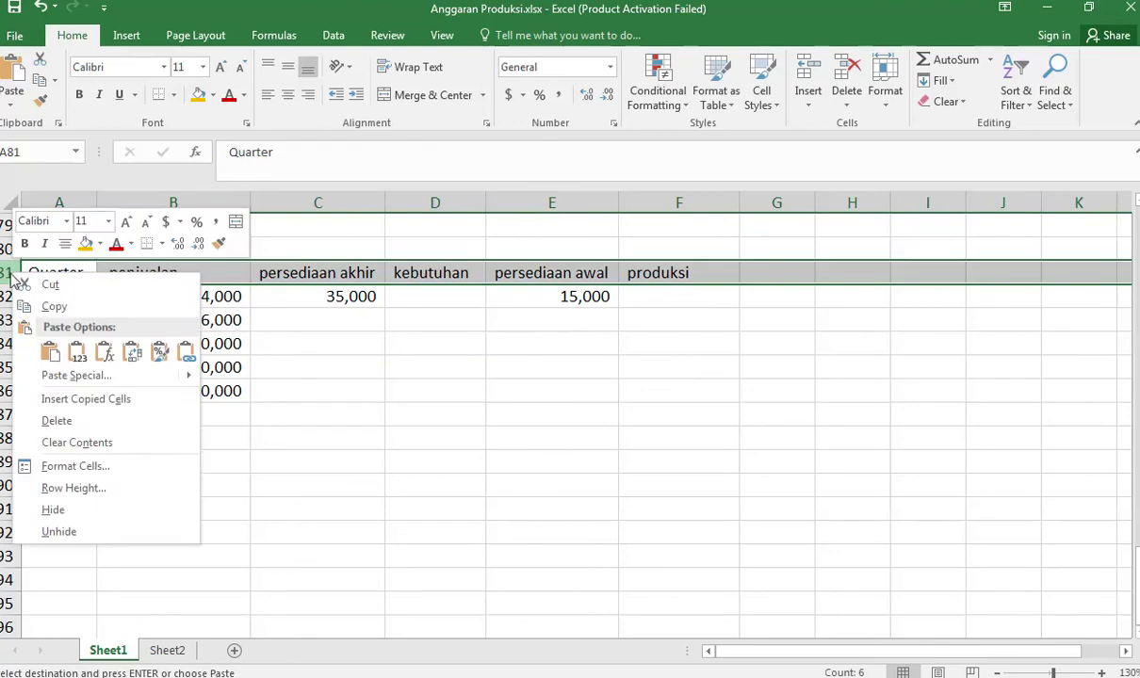
left_click(111, 401)
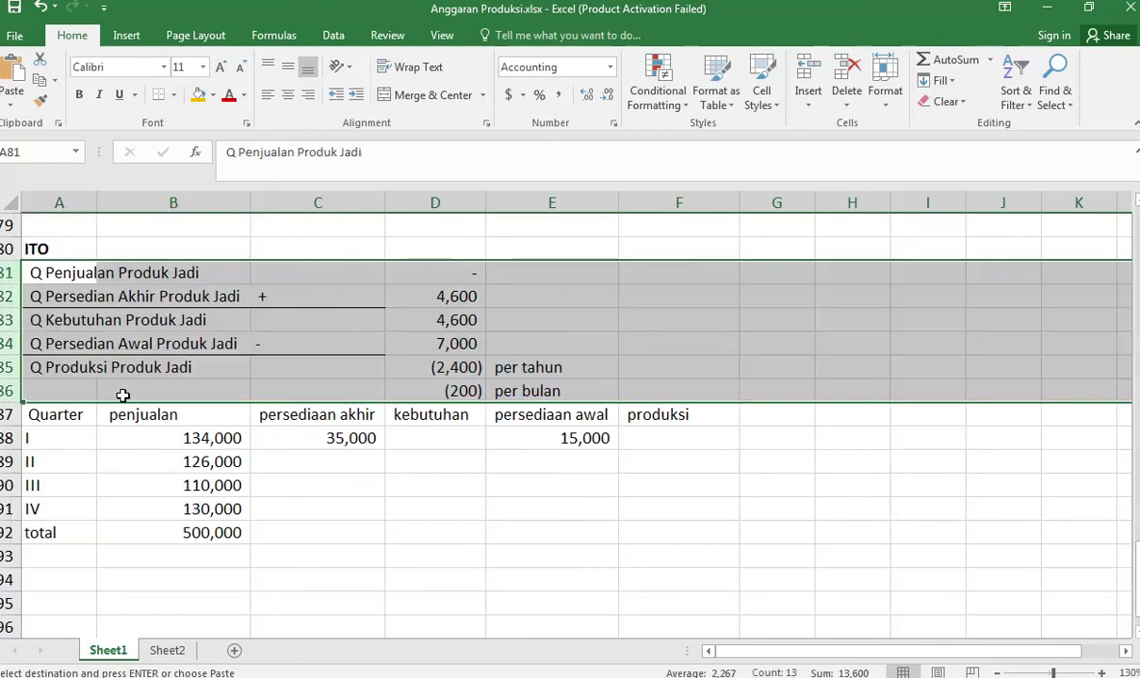
Link Q Penjualan Produk Jadi in D81 to the total penjualan in B92.
left_click(459, 272)
type("=")
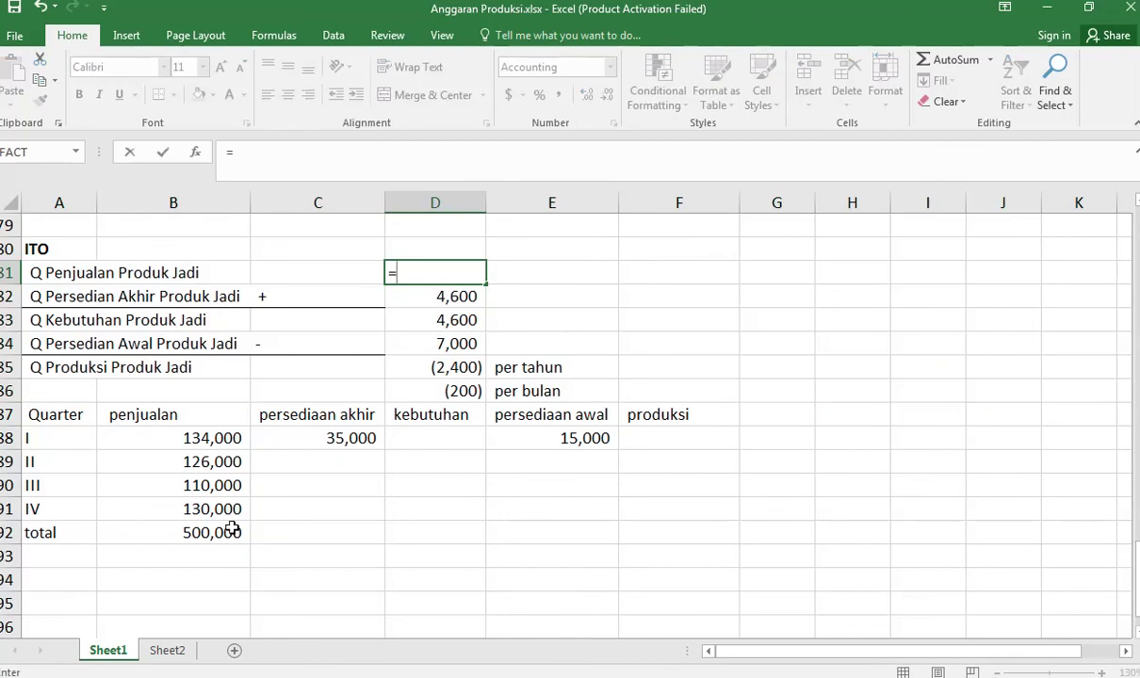
left_click(227, 533)
key("Return")
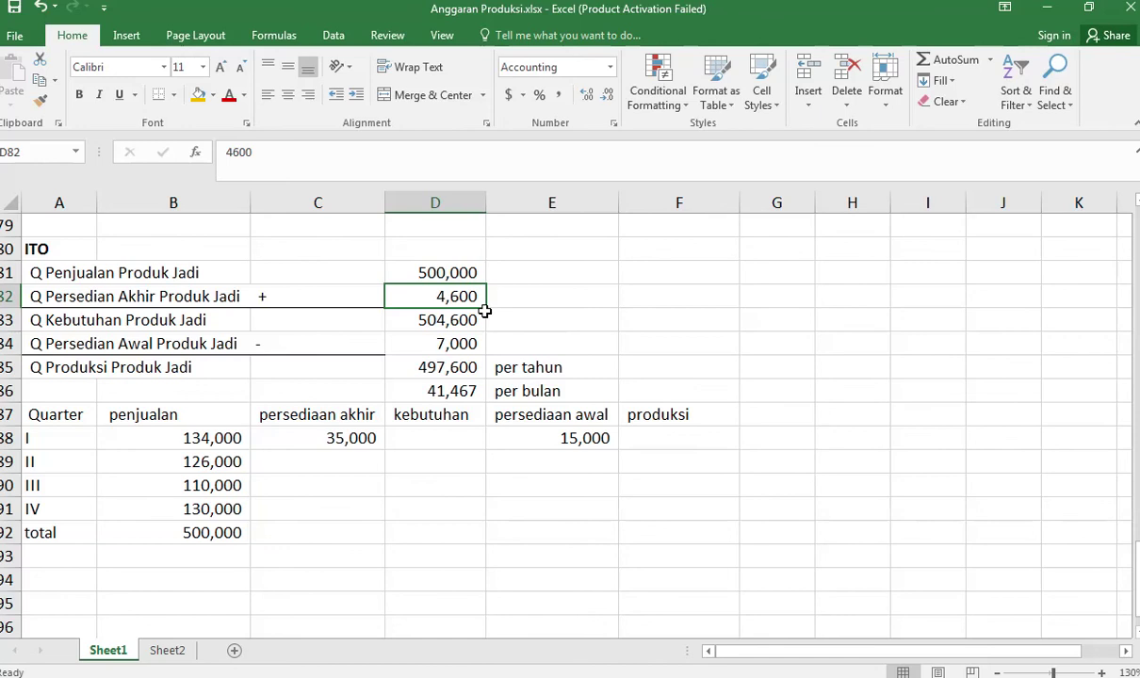
Set Q Persedian Akhir Produk Jadi in D82 to 35,000.
type("=")
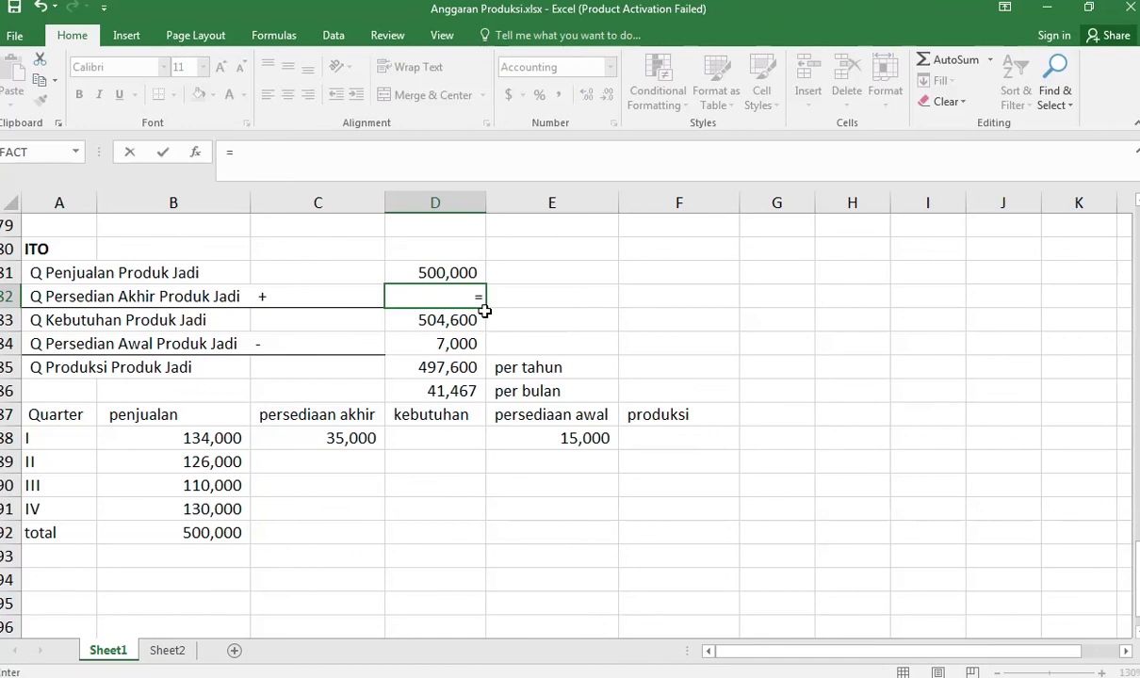
key("Escape")
type("35,0")
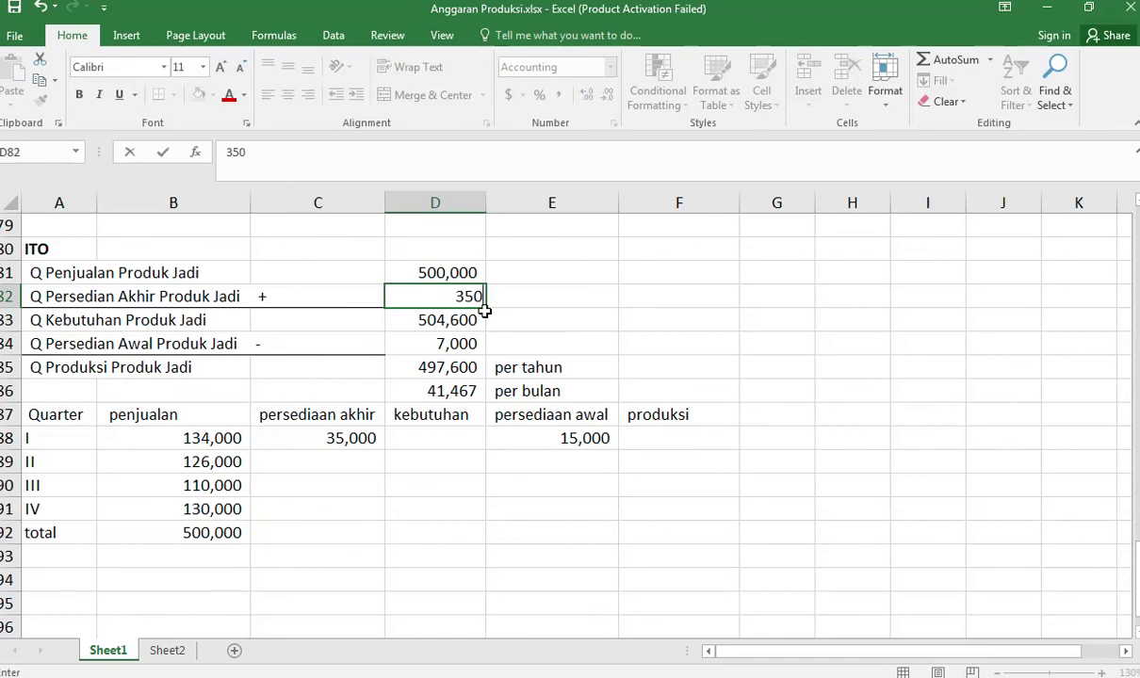
type("00")
key("Return")
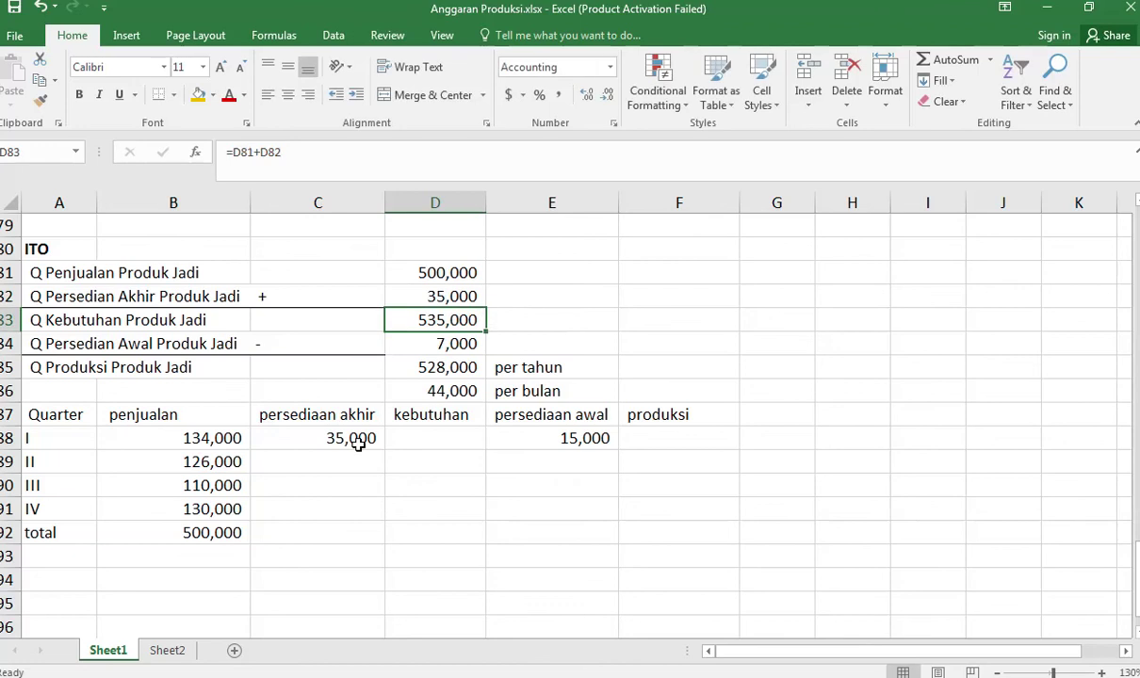
Clear quarter I's persediaan akhir in C88.
left_click(354, 439)
key("BackSpace")
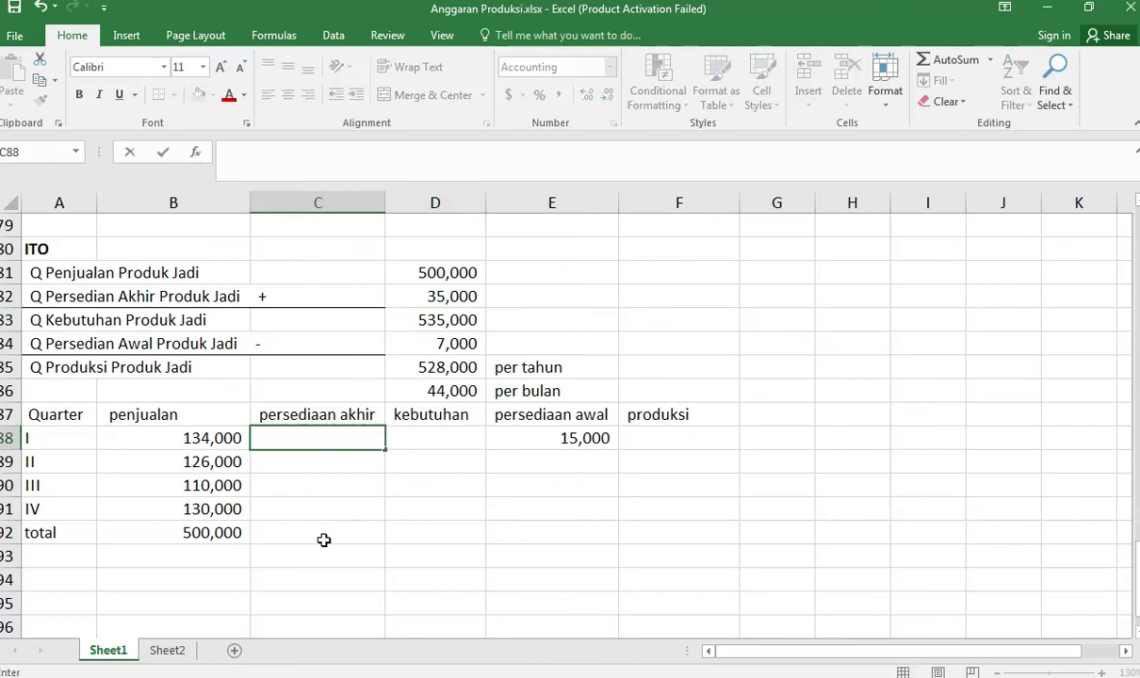
left_click(326, 509)
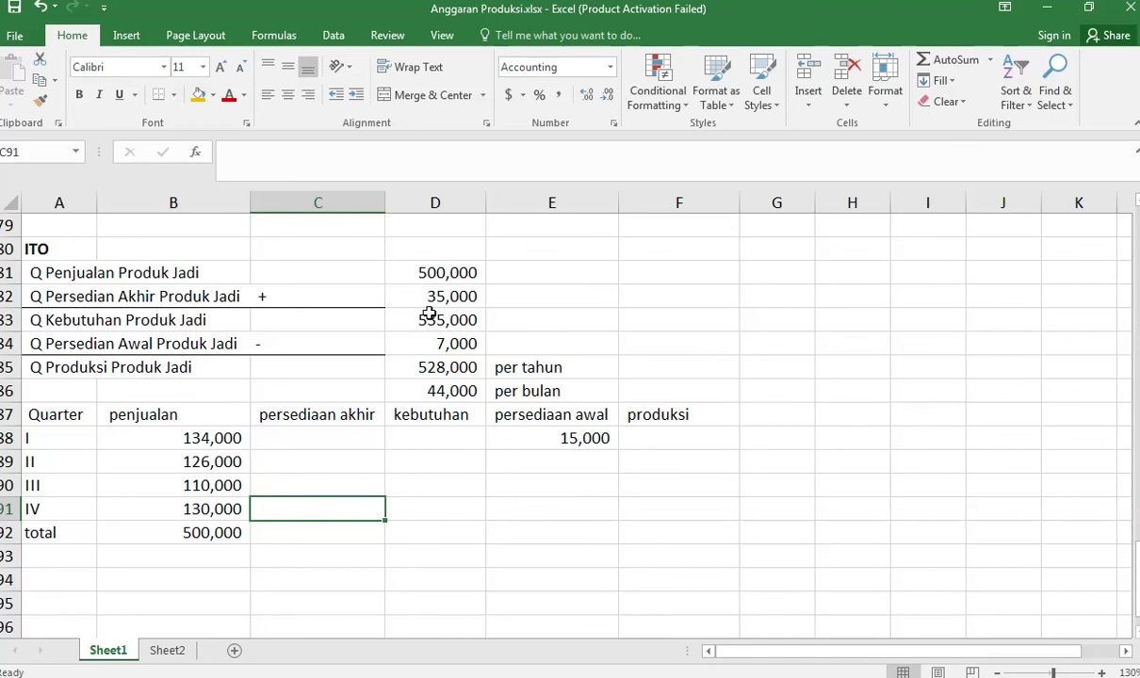
left_click(459, 320)
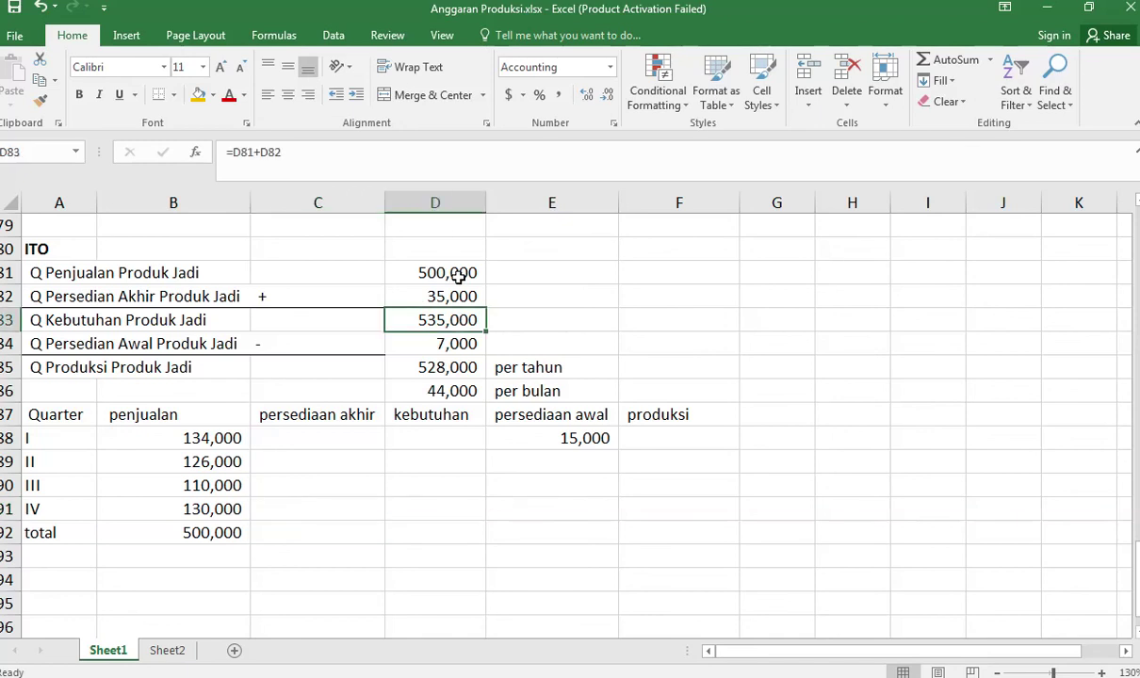
Link Q Persedian Awal Produk Jadi in D84 to quarter I's persediaan awal in E88.
left_click(458, 344)
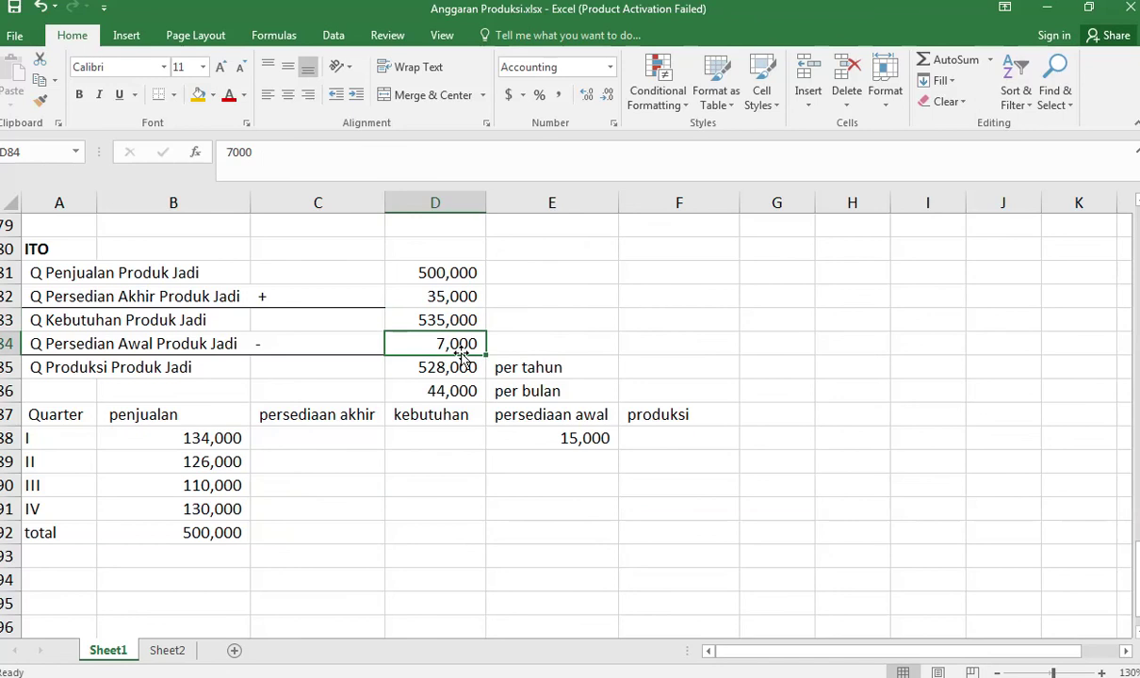
type("=")
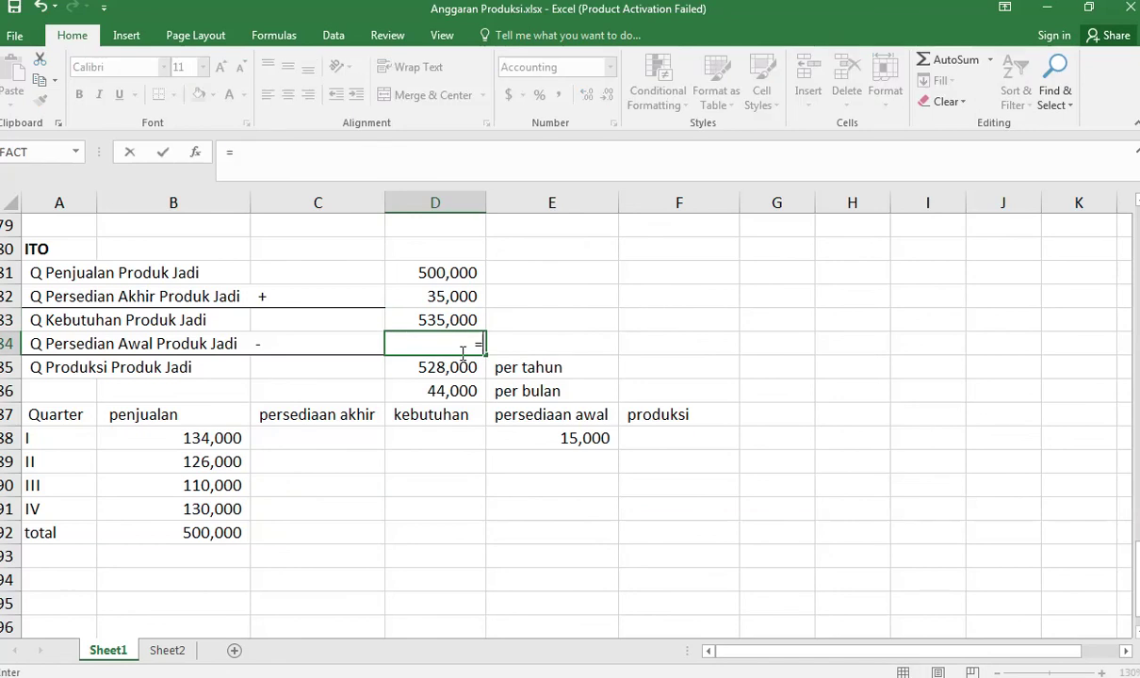
left_click(563, 437)
key("Return")
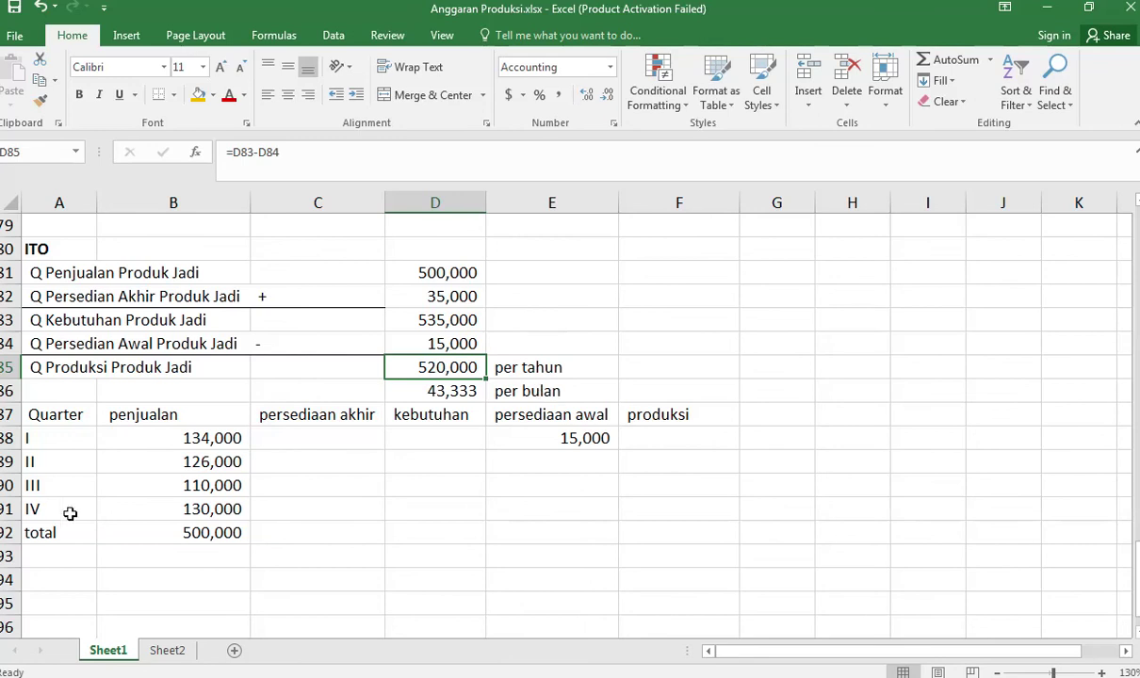
Change the ITO calculation's "per bulan" label in E86 to "per quarter".
left_click(569, 390)
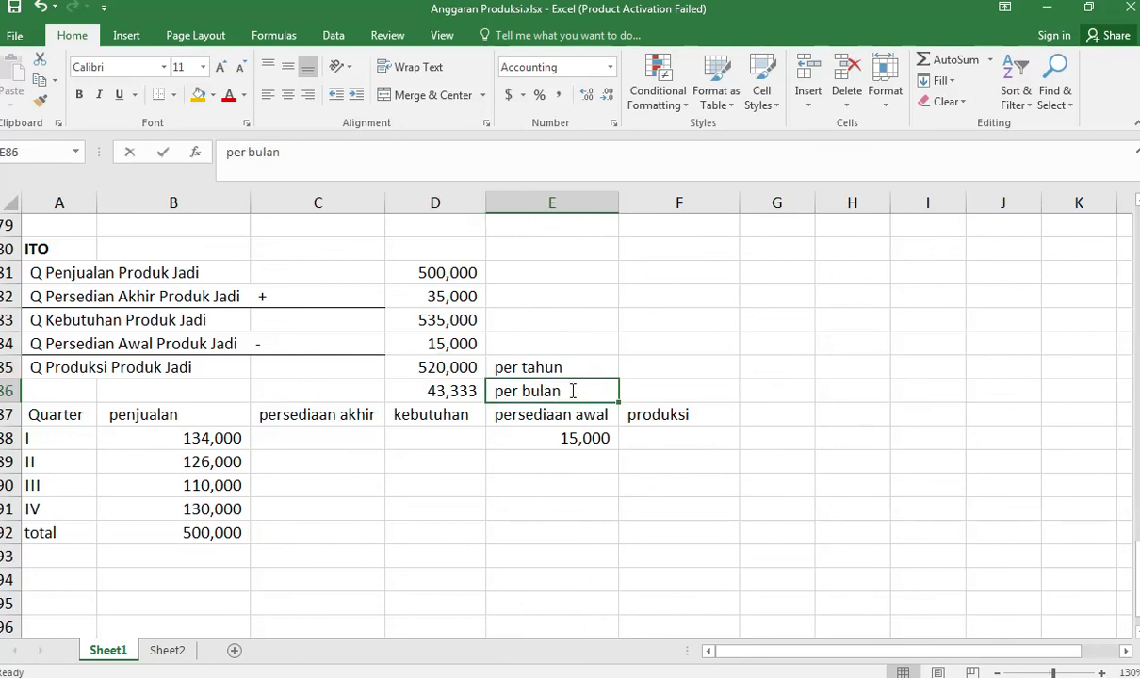
type("per quarter")
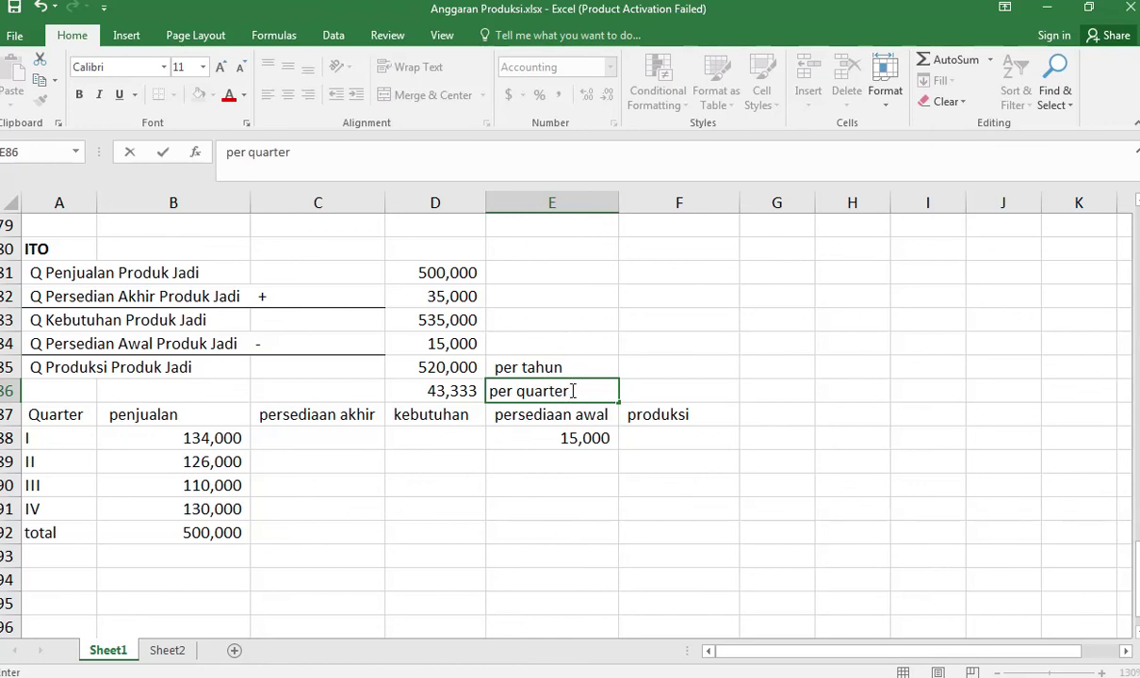
key("Return")
Calculate the production per quarter in D86 with =D85/4.
key("Up")
key("Left")
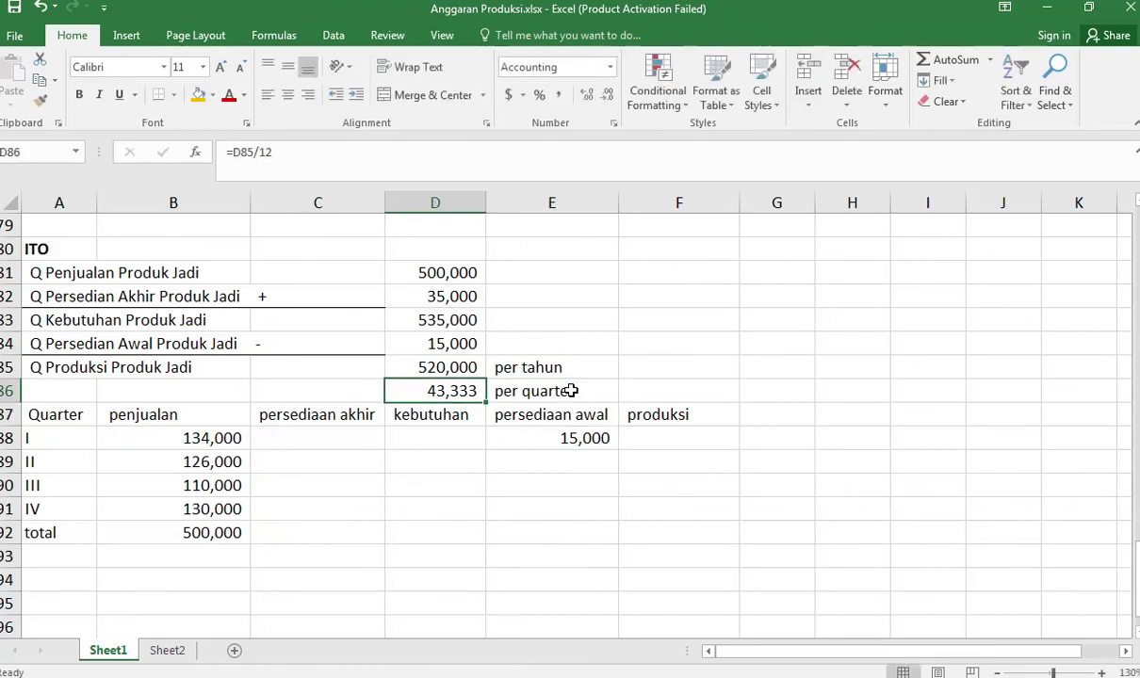
type("=")
key("Up")
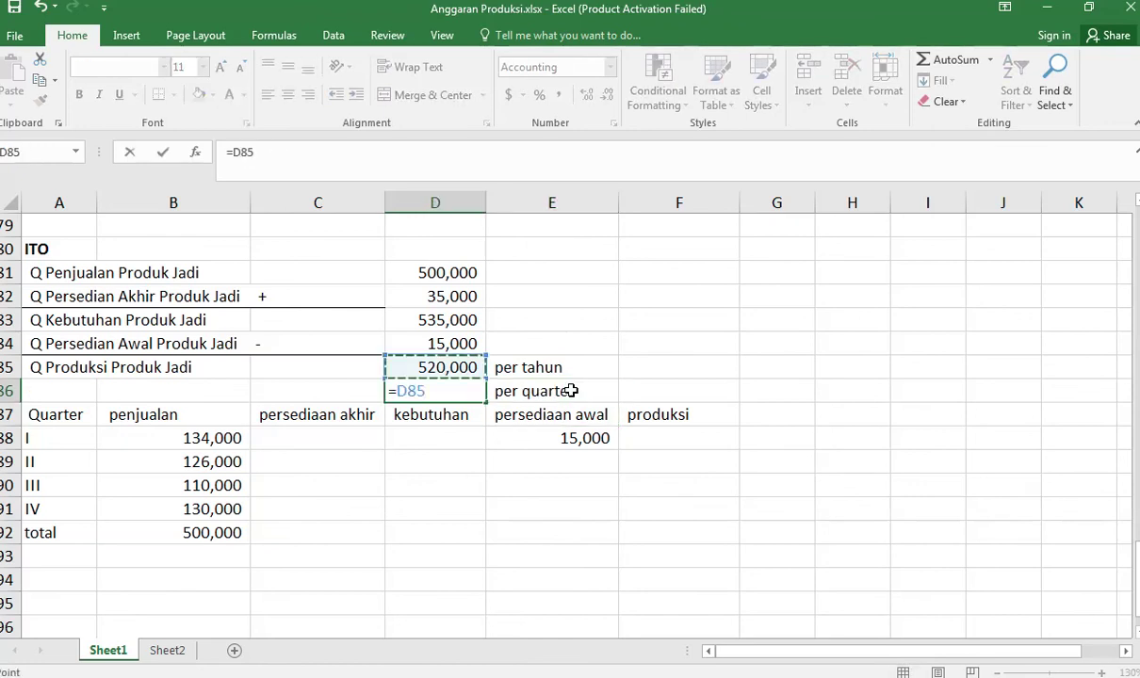
type("/4")
key("Return")
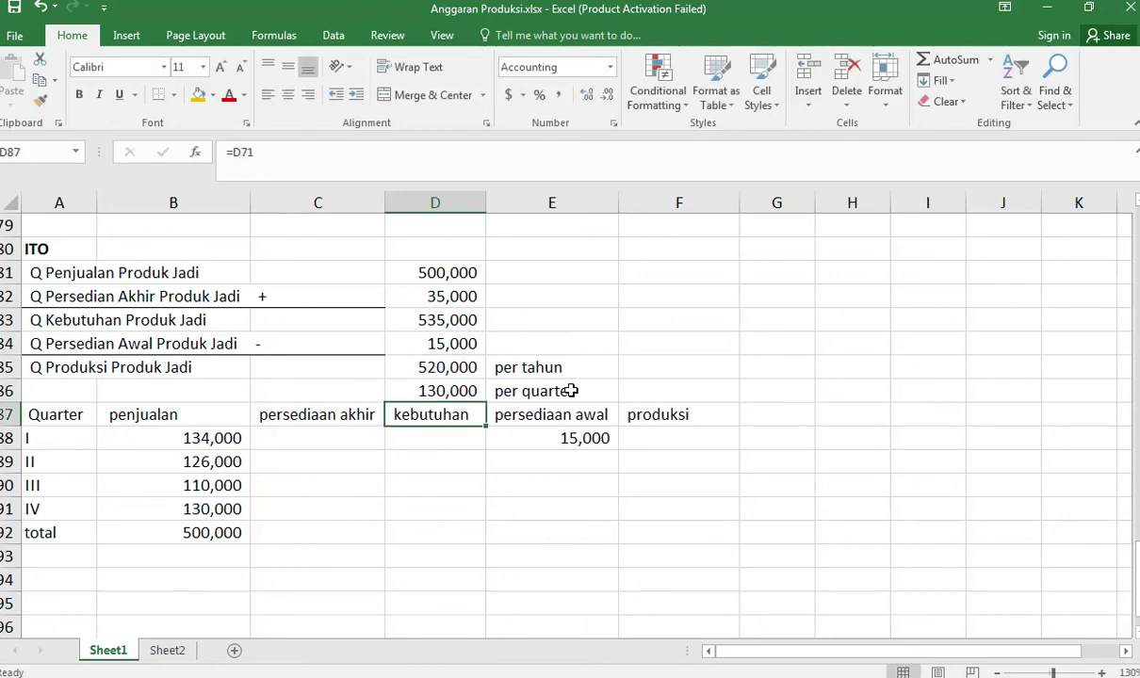
Insert a blank row above the quarterly table's header row, and link quarter I's produksi in F89 to D86.
right_click(5, 414)
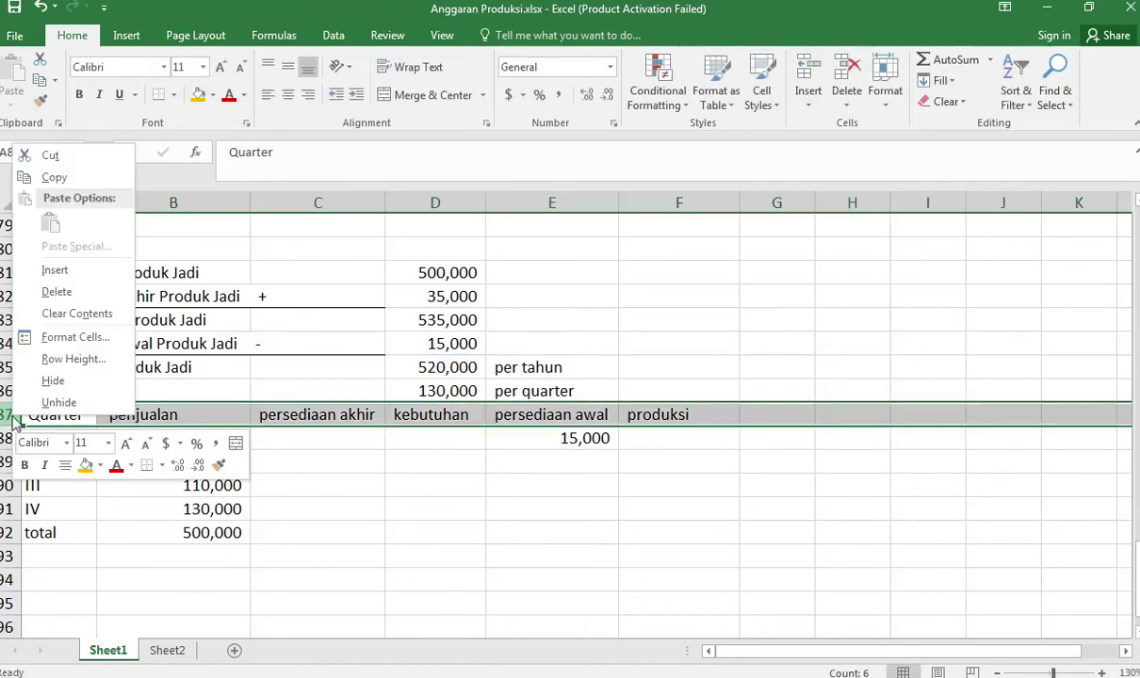
left_click(49, 272)
left_click(676, 461)
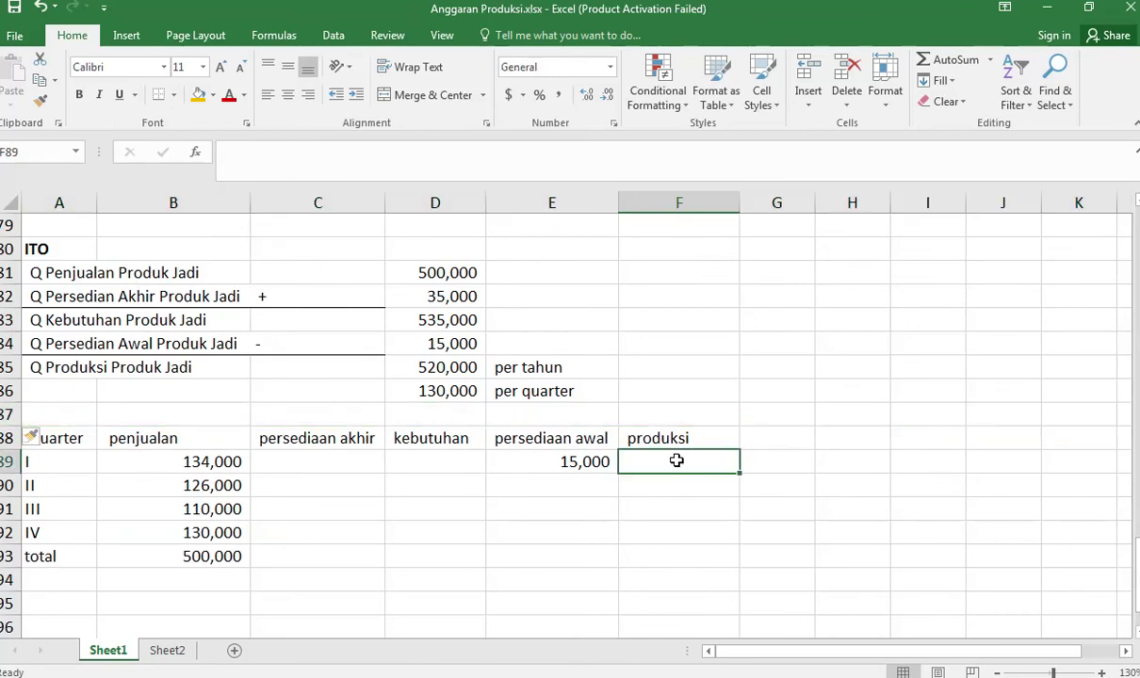
type("=")
left_click(457, 390)
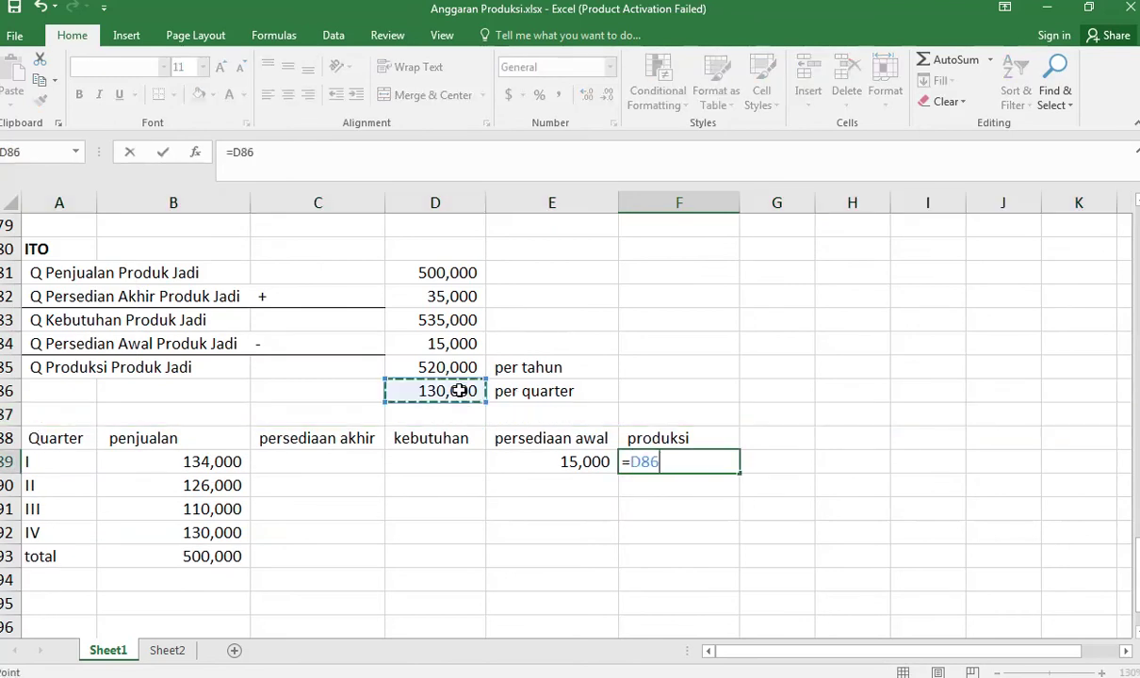
key("Return")
Set quarter II's produksi in F90 to =F89 and fill it down through quarter IV, keeping the total cell F93 empty.
type("=")
key("Up")
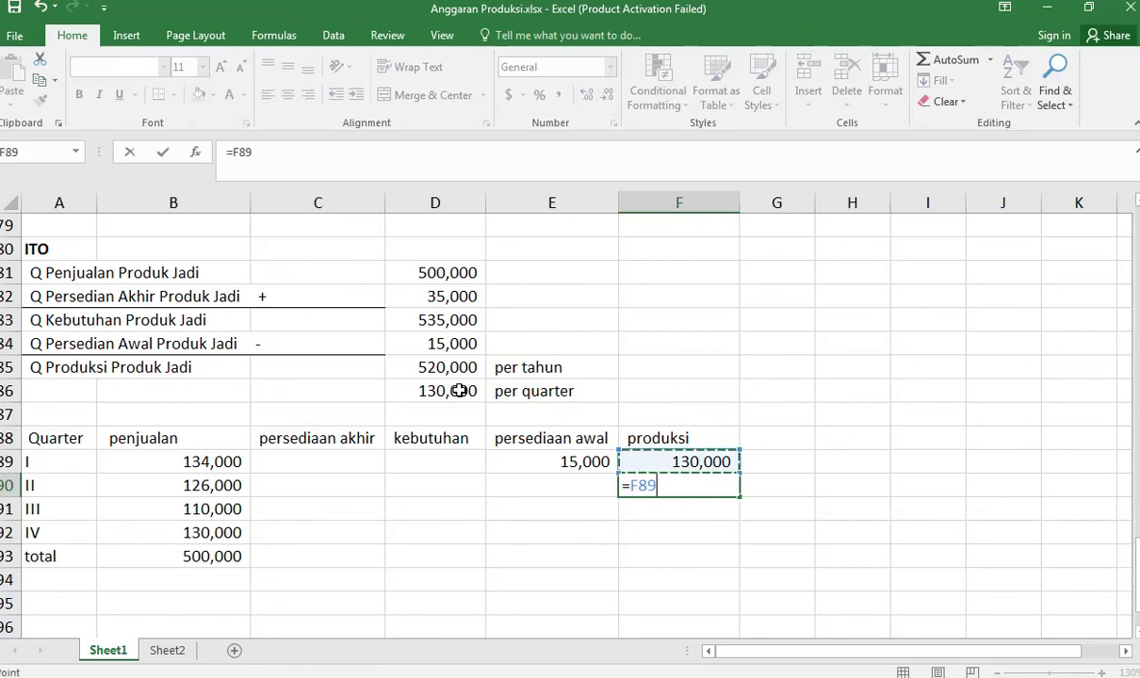
key("ctrl+Return")
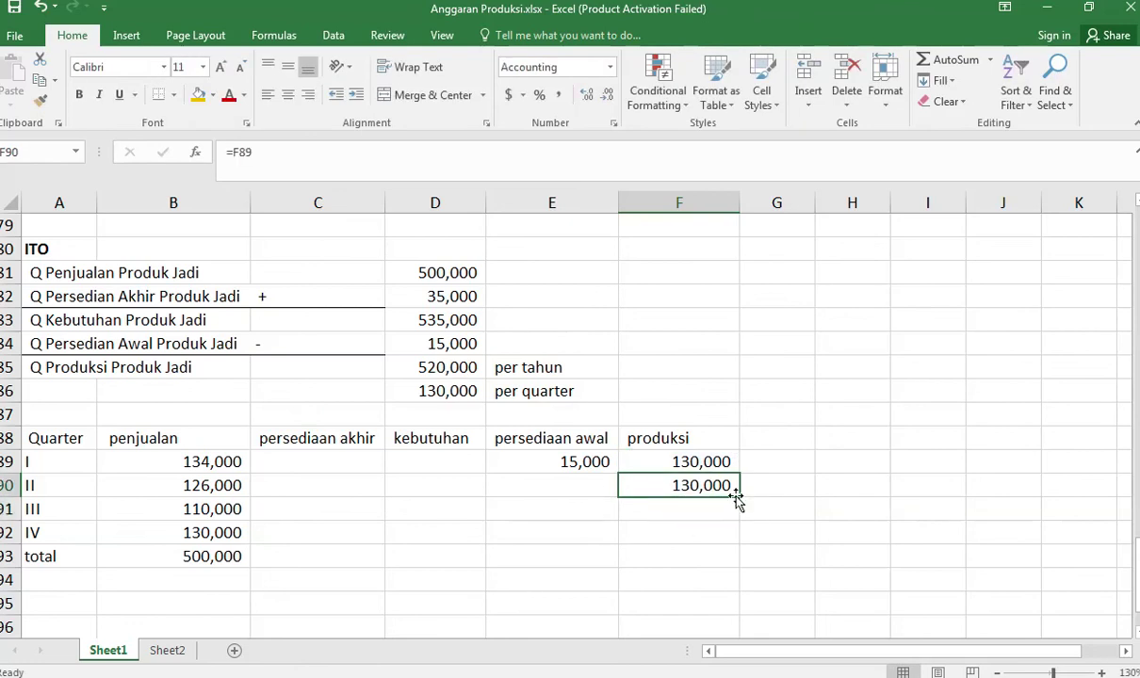
double_click(740, 495)
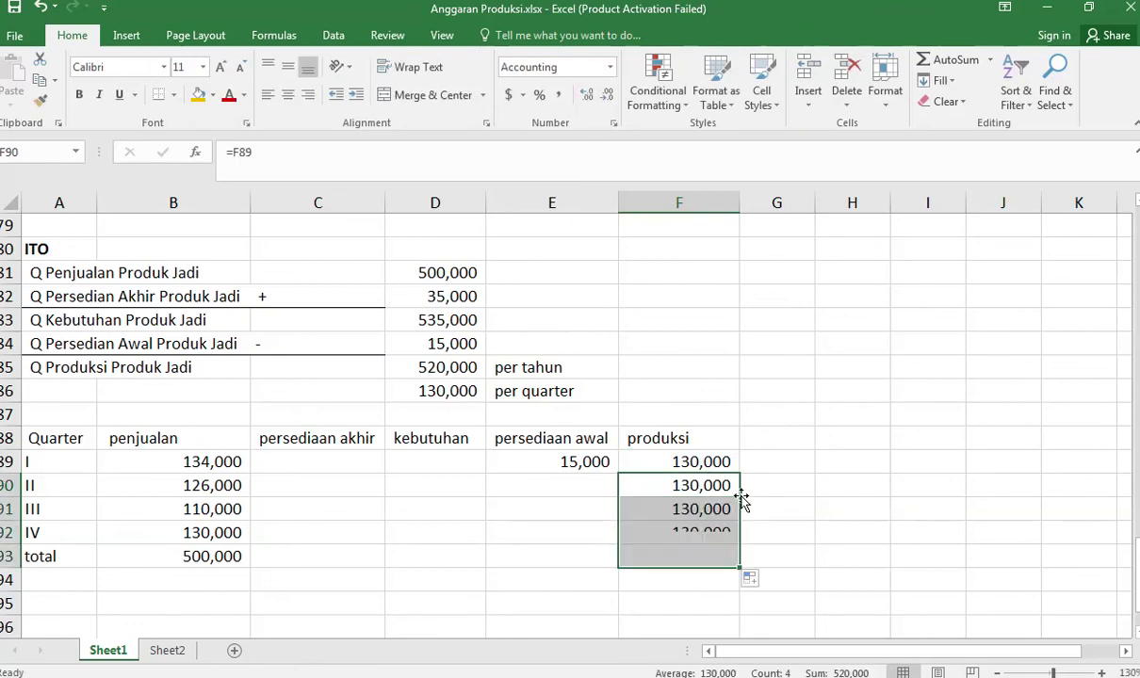
left_click(702, 556)
key("Delete")
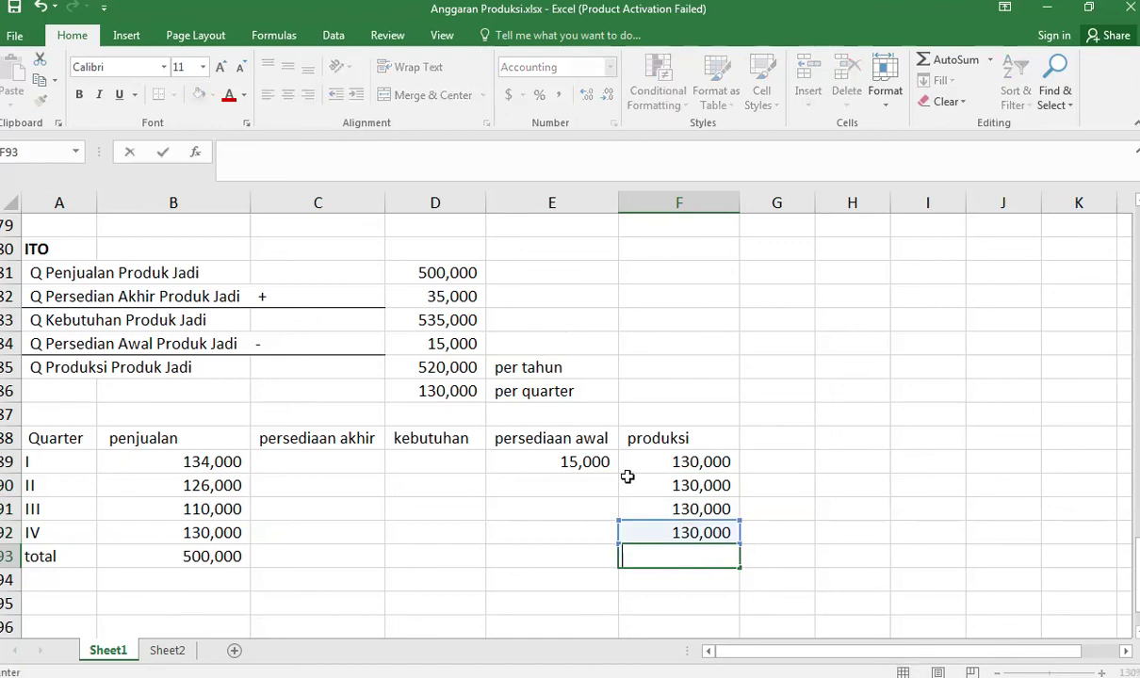
Calculate quarter I's kebutuhan in D89 as persediaan awal plus produksi with =E89+F89.
left_click(596, 462)
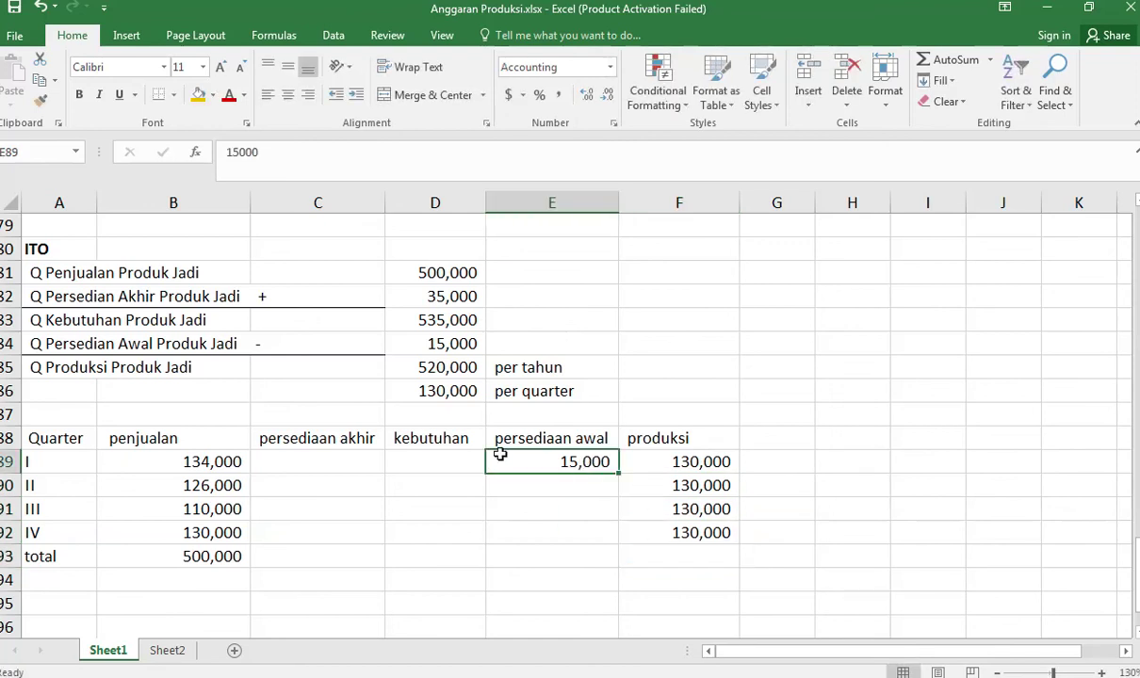
left_click(457, 463)
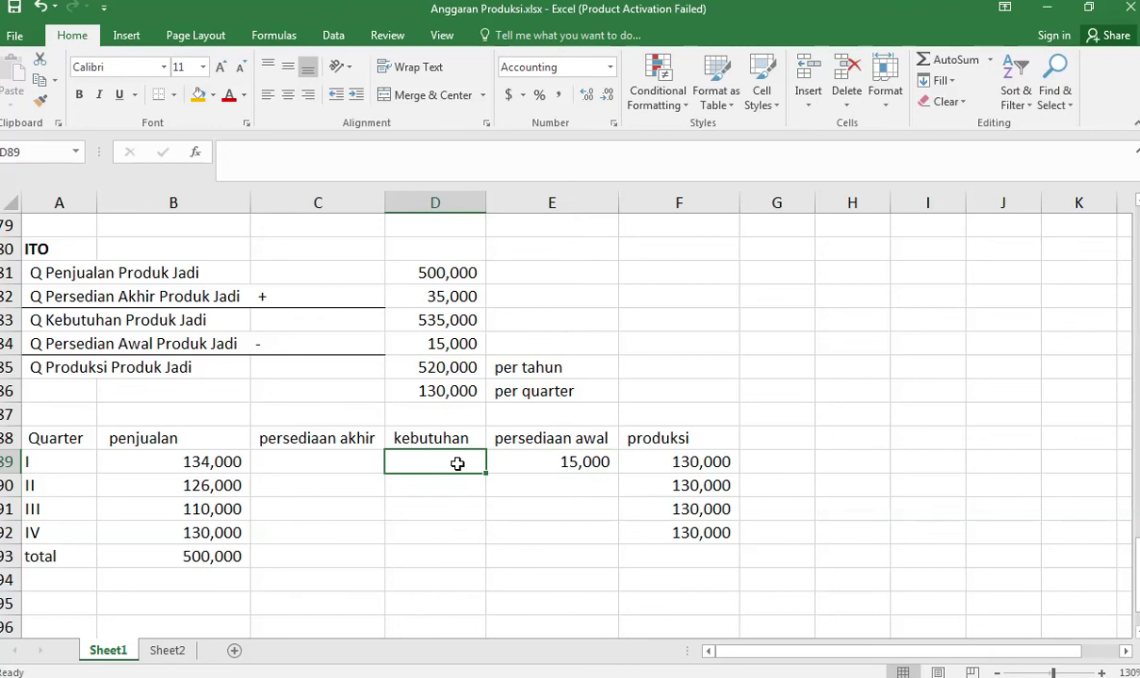
type("=")
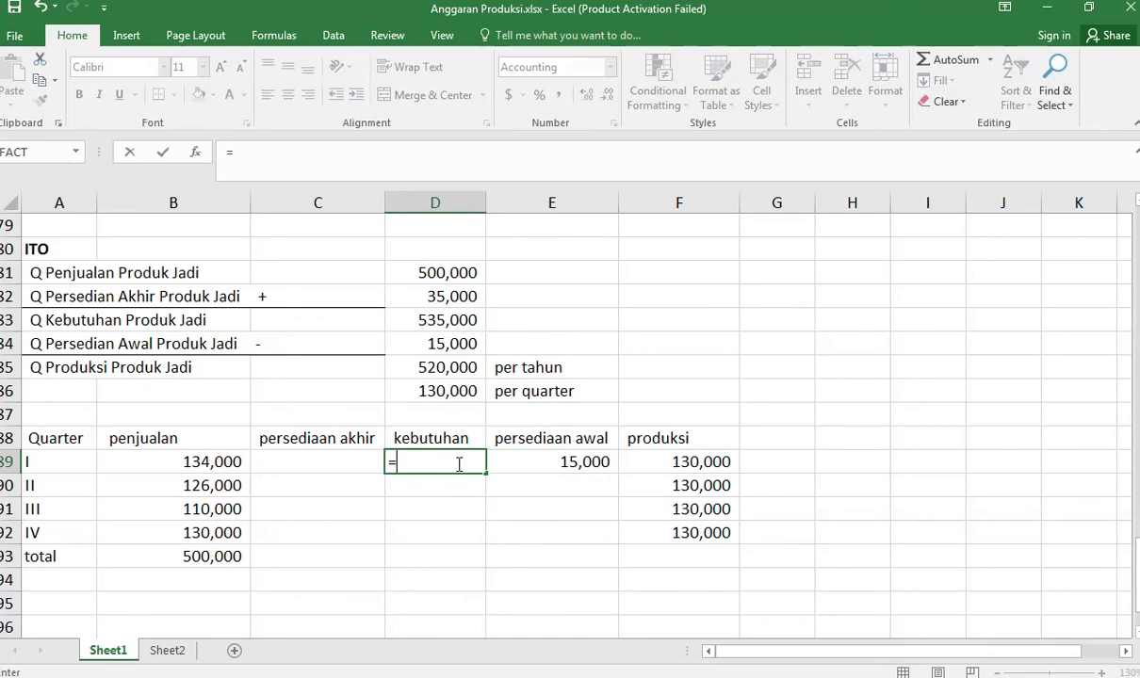
key("Right")
key("Right")
key("Left")
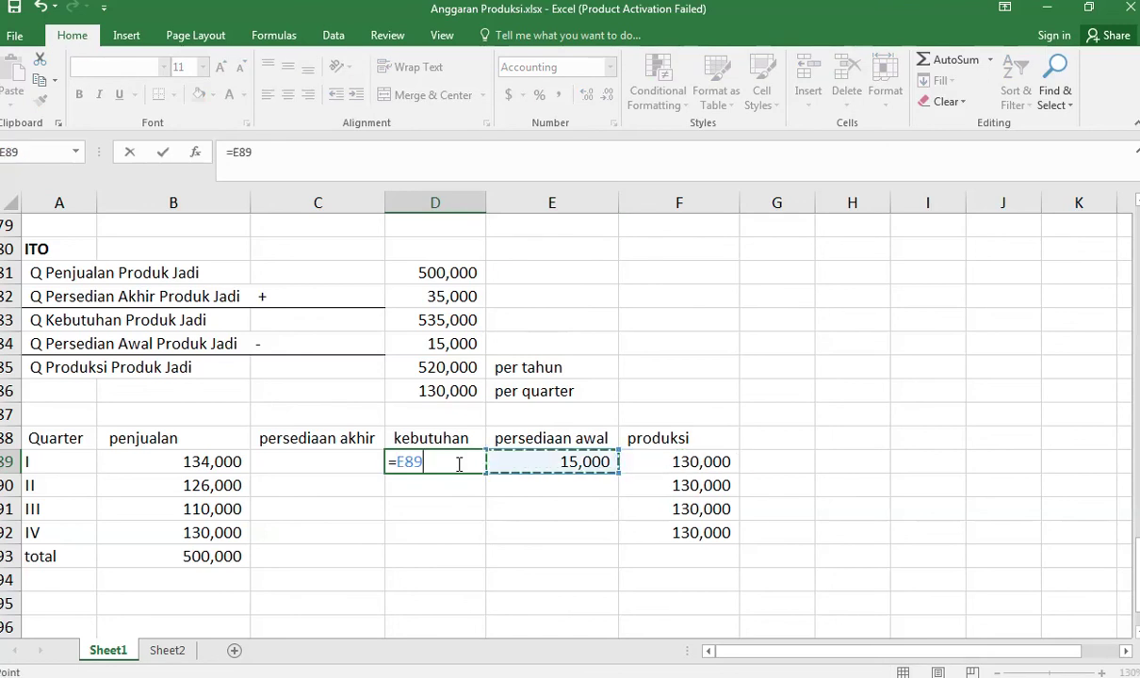
type("+")
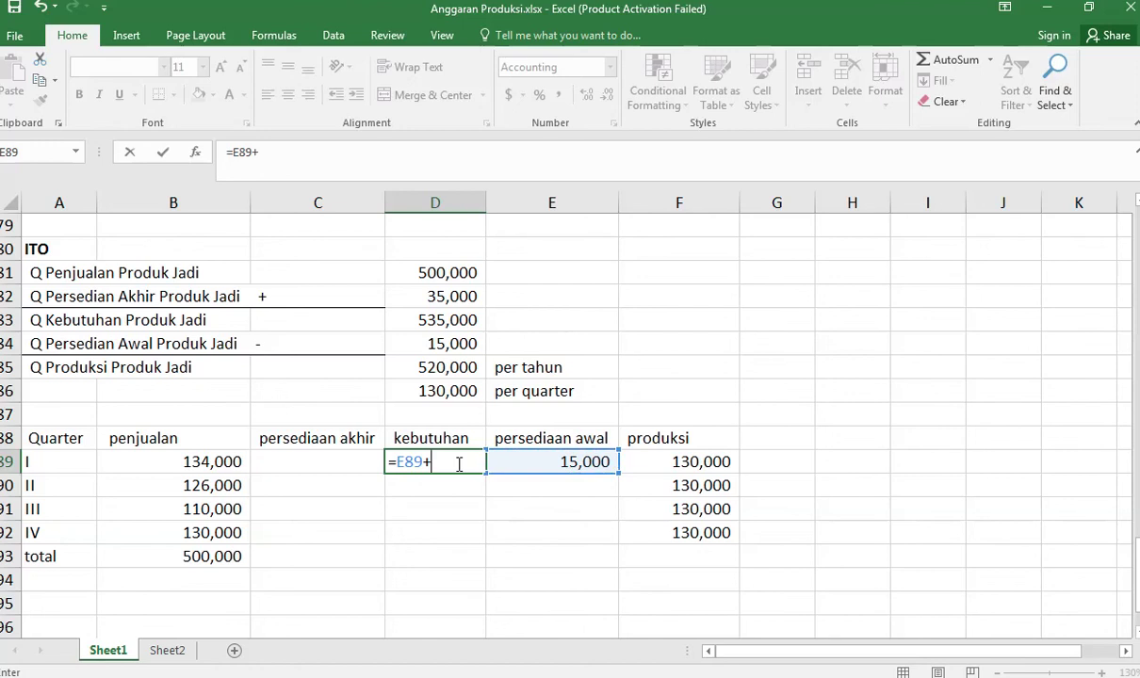
left_click(676, 461)
key("Return")
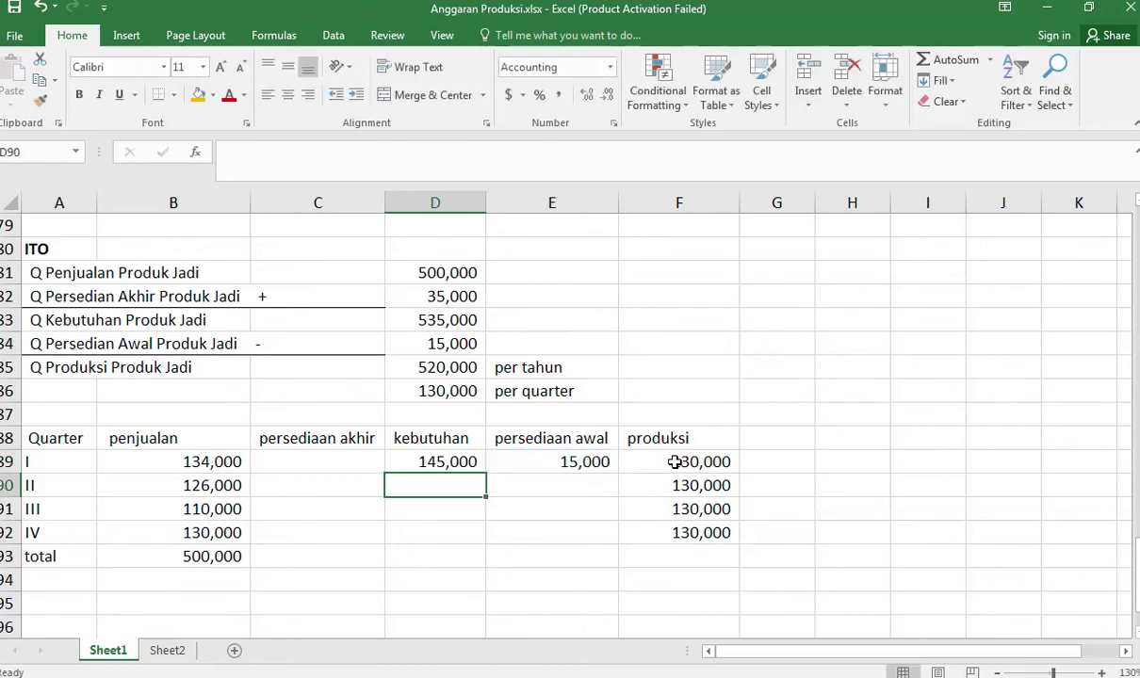
Calculate quarter I's persediaan akhir in C89 as kebutuhan minus penjualan with =D89-B89.
left_click(350, 458)
type("=")
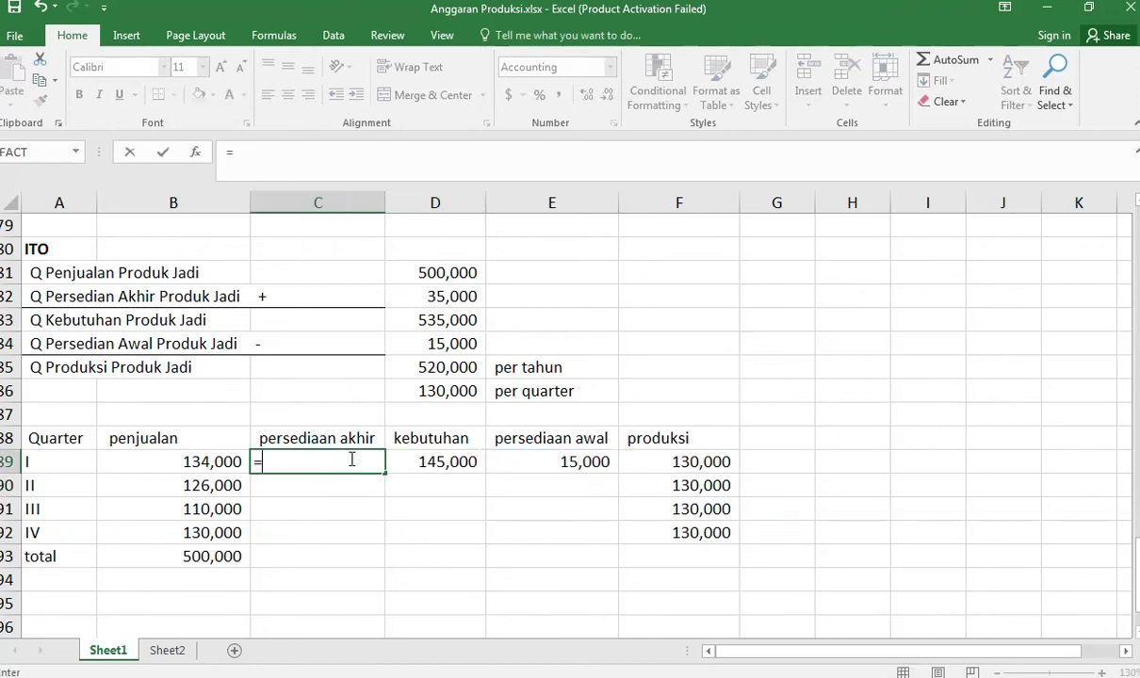
left_click(444, 470)
type("-")
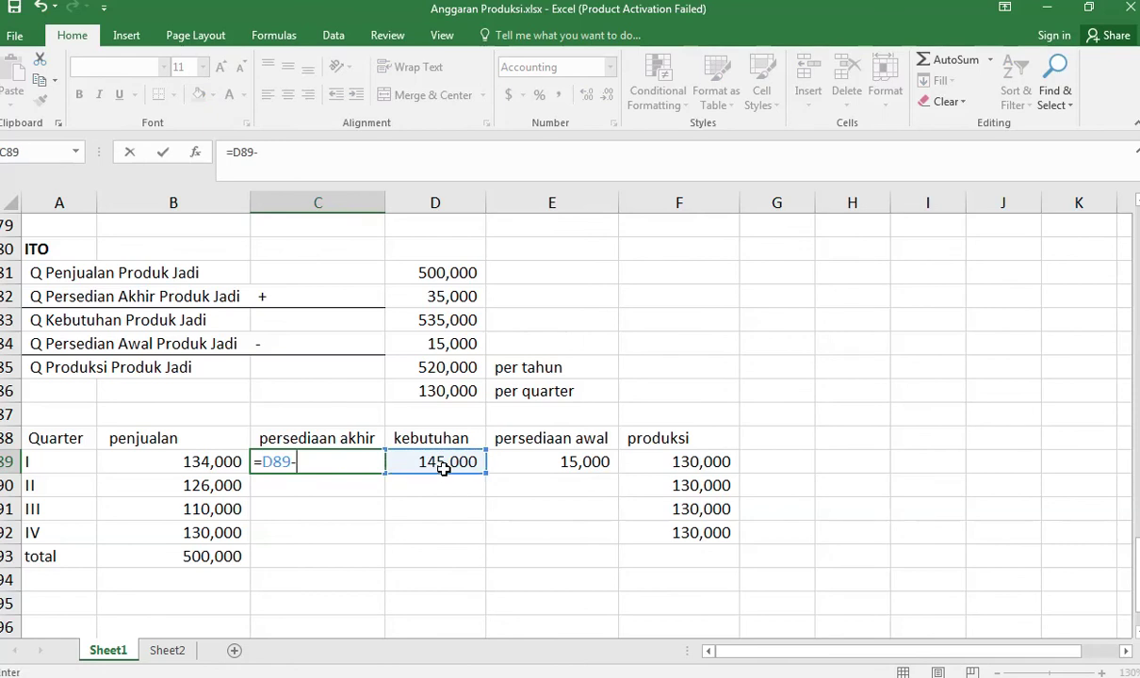
left_click(188, 460)
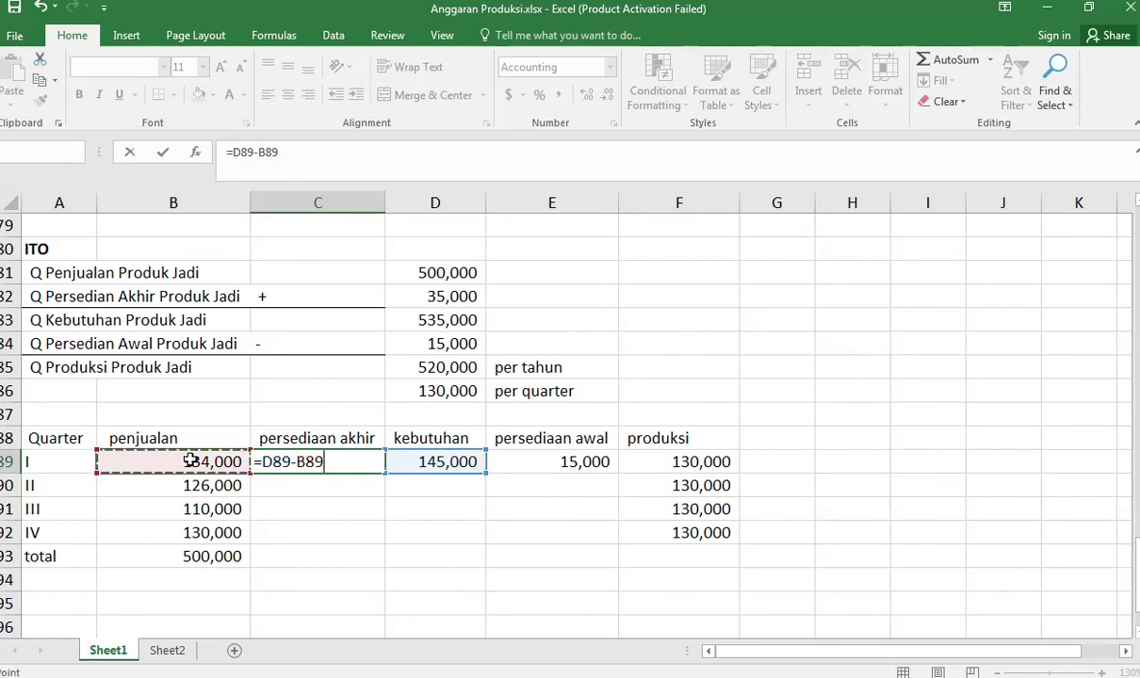
key("Return")
Link quarter II's persediaan awal in E90 to quarter I's persediaan akhir in C89.
left_click(593, 486)
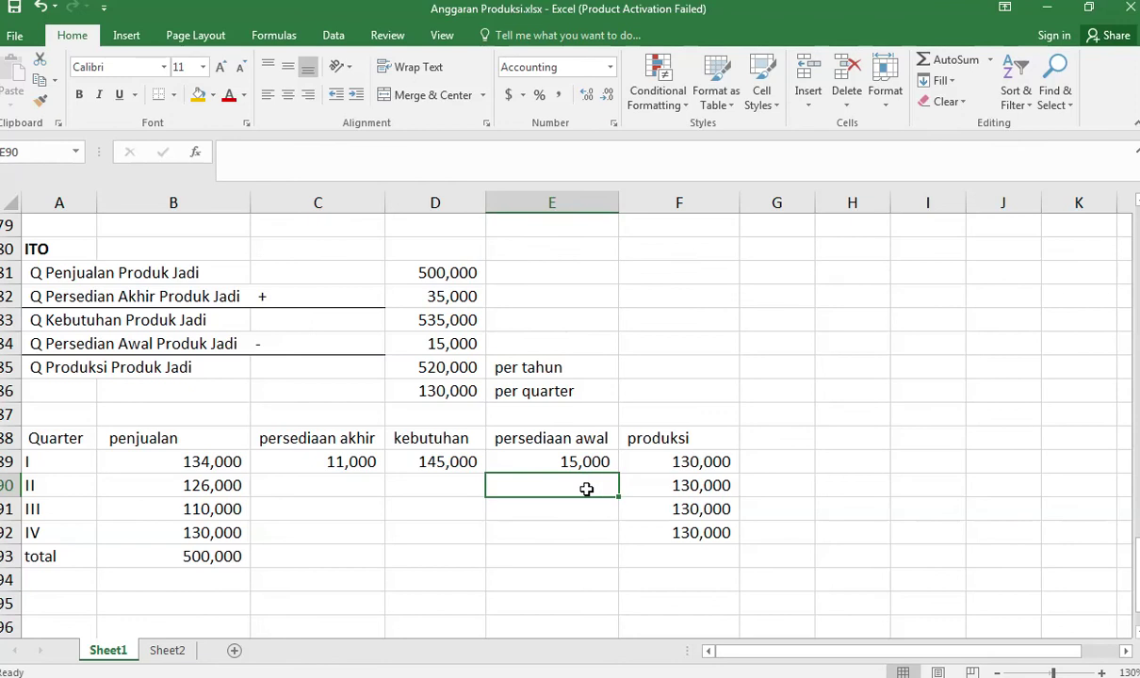
type("=")
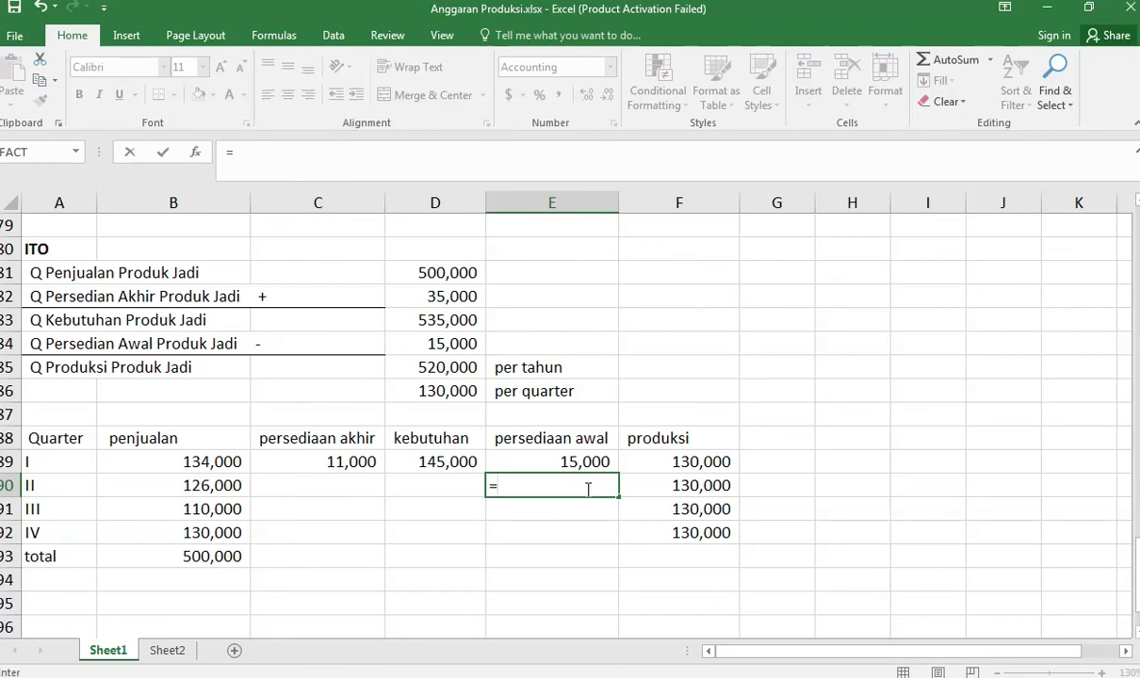
left_click(353, 462)
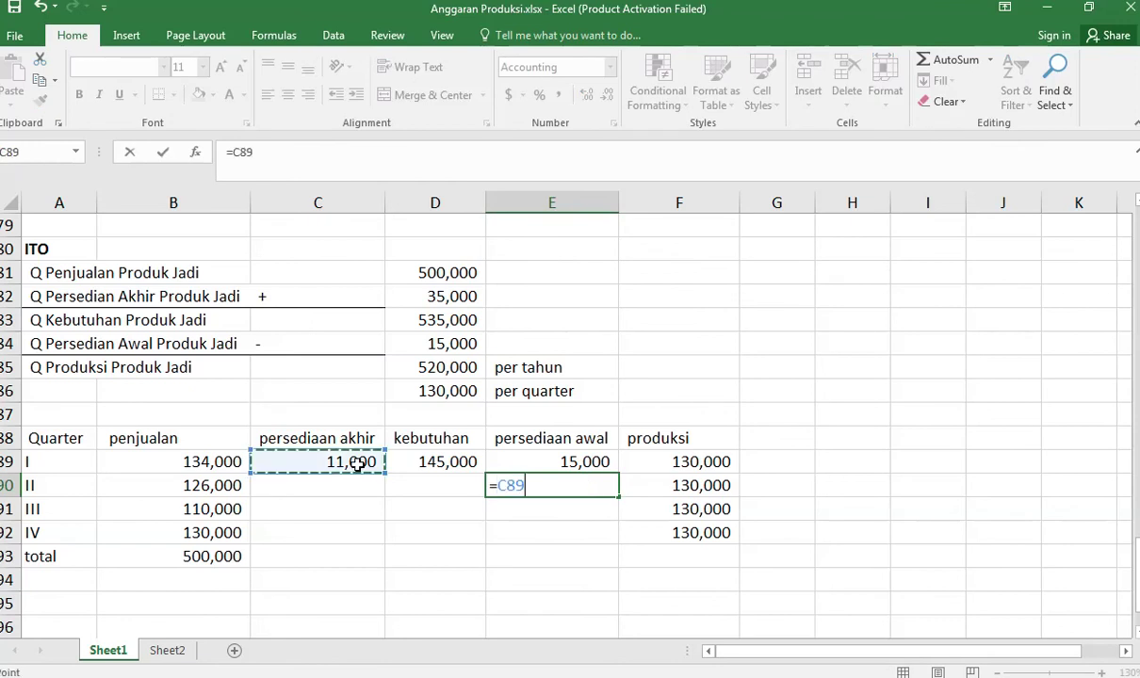
key("Return")
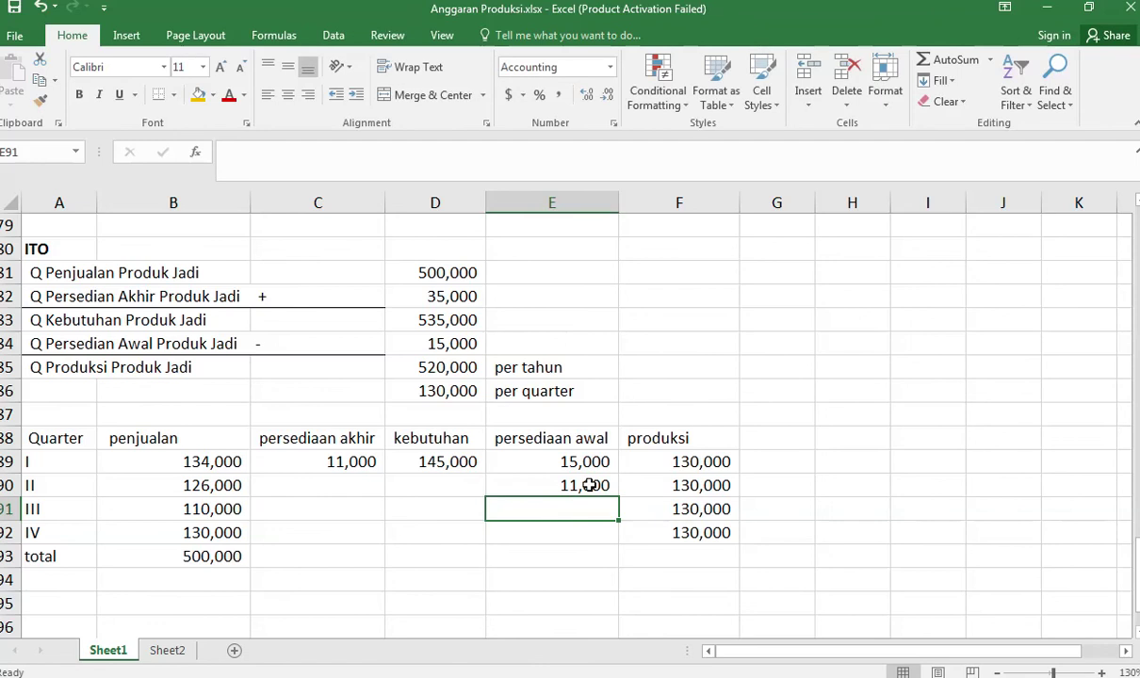
Fill the persediaan awal formula from E90 and the persediaan akhir and kebutuhan formulas from C89:D89 down through quarter IV.
left_click(586, 486)
left_click_drag(619, 497, 622, 539)
left_click_drag(351, 461, 508, 552)
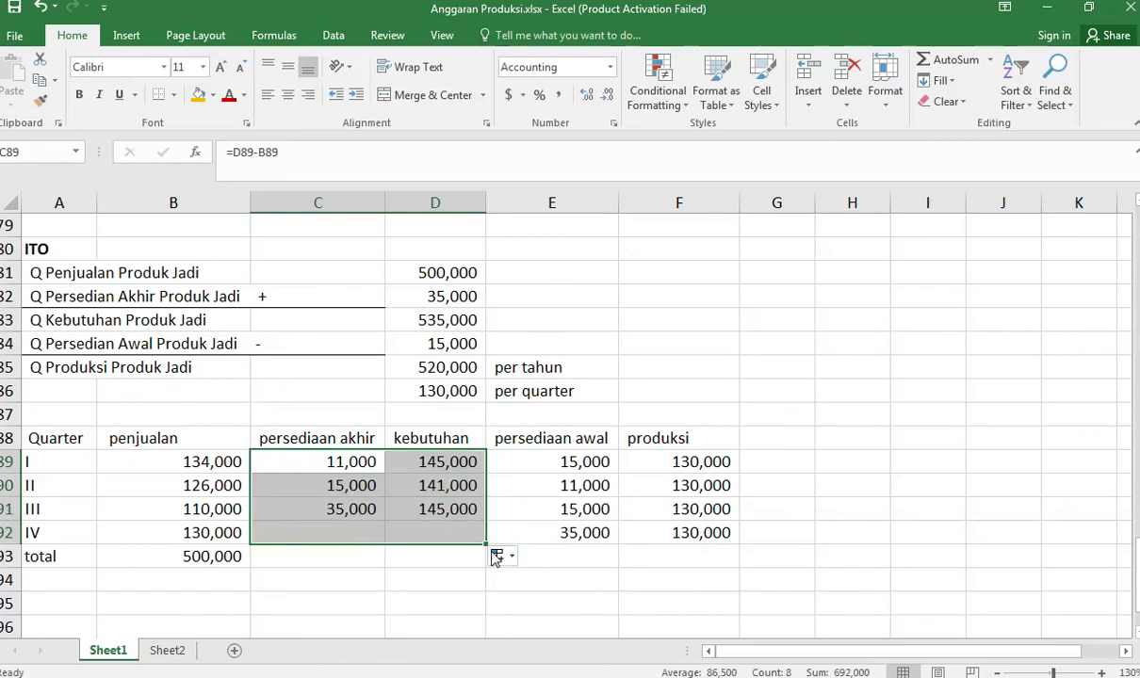
Link the total row's persediaan akhir in C93 to quarter IV's persediaan akhir in C92.
left_click(360, 561)
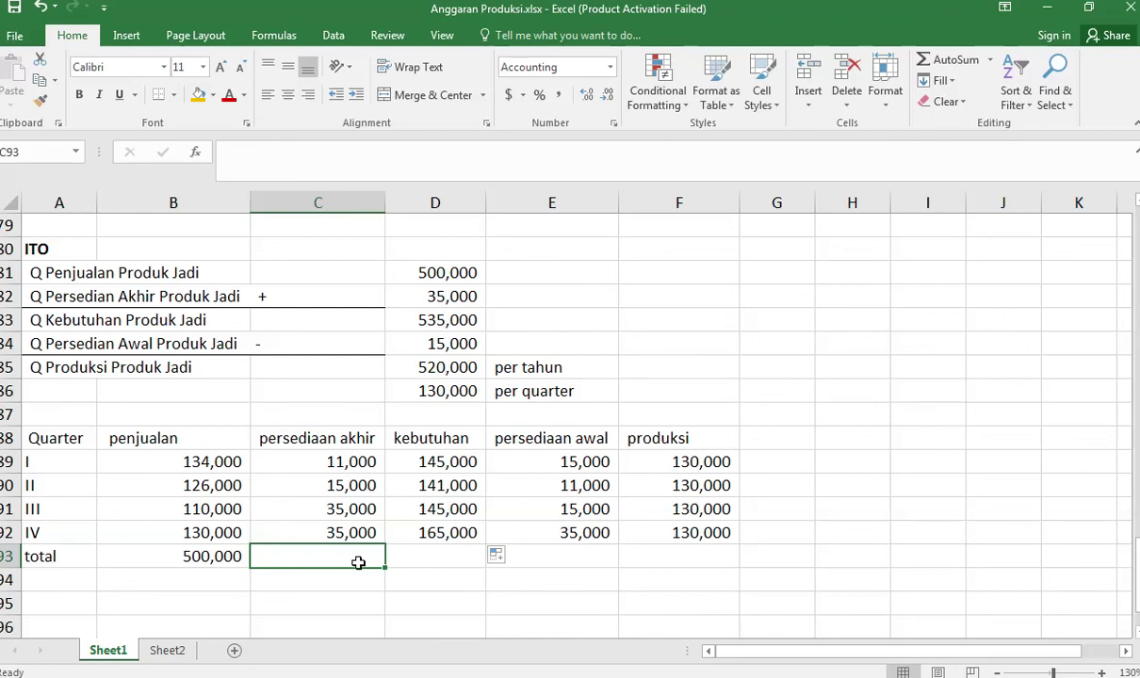
type("=")
left_click(362, 533)
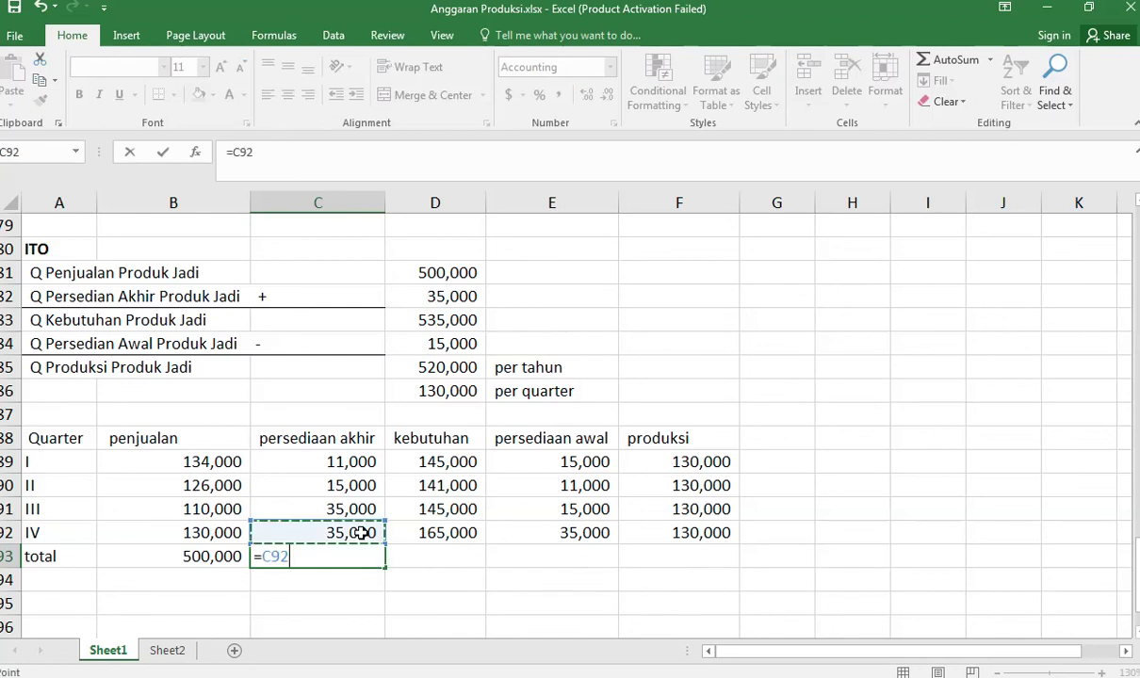
key("Return")
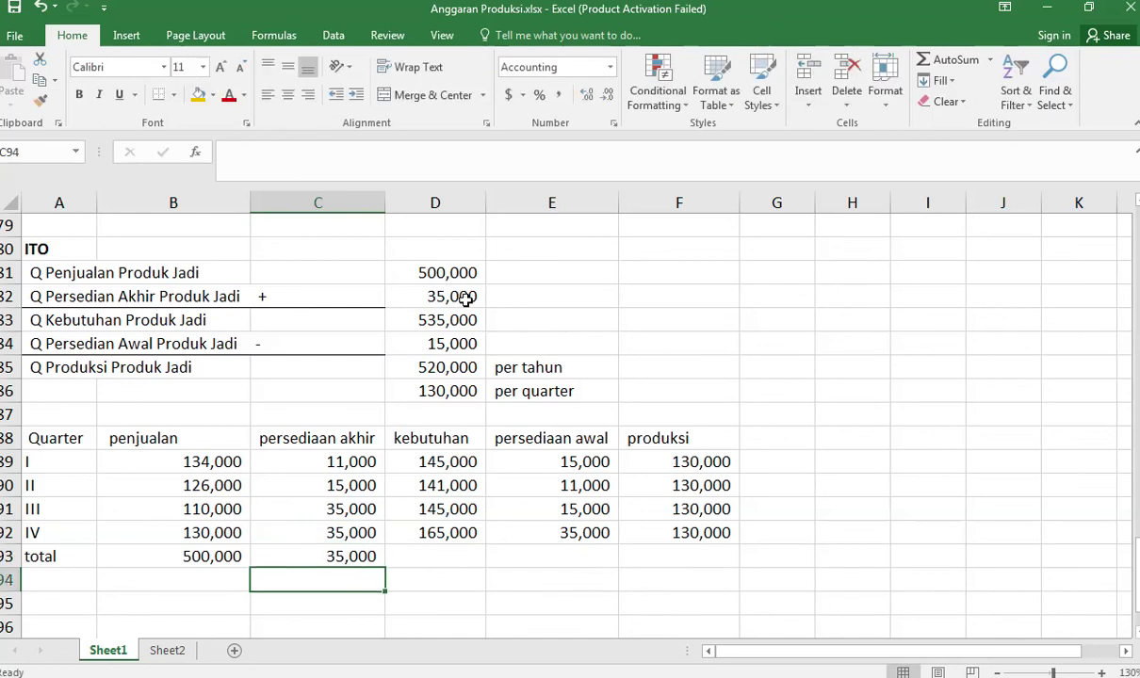
Calculate the total row's kebutuhan in D93 with =B93+C93.
left_click(449, 555)
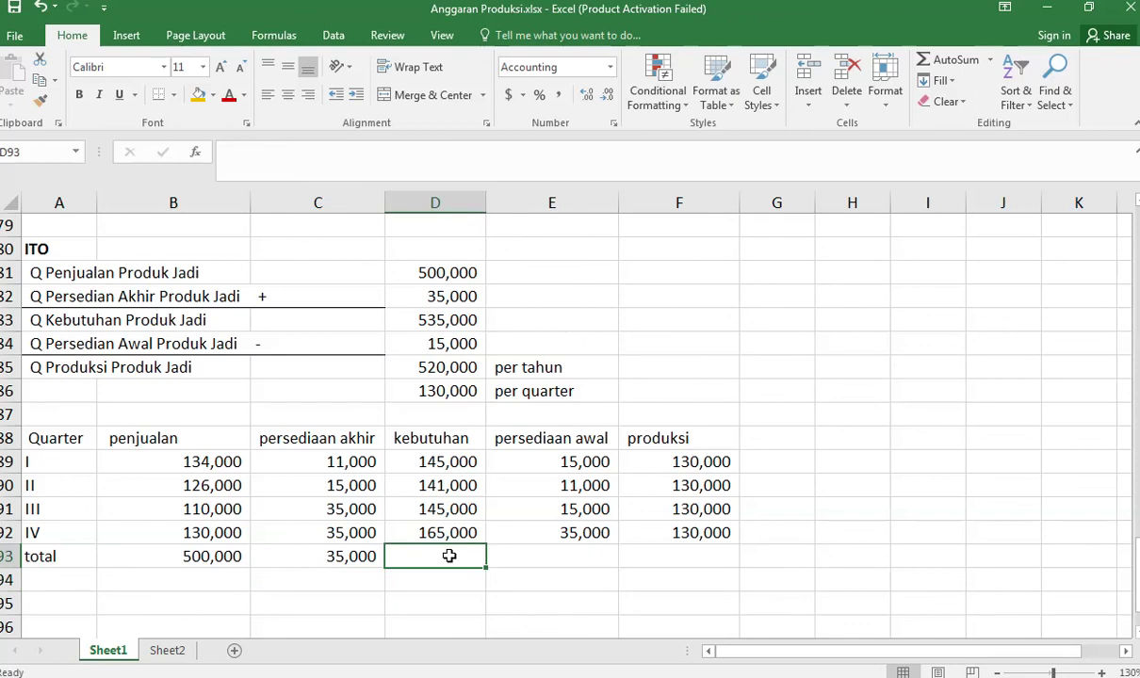
type("=")
key("Left")
key("Left")
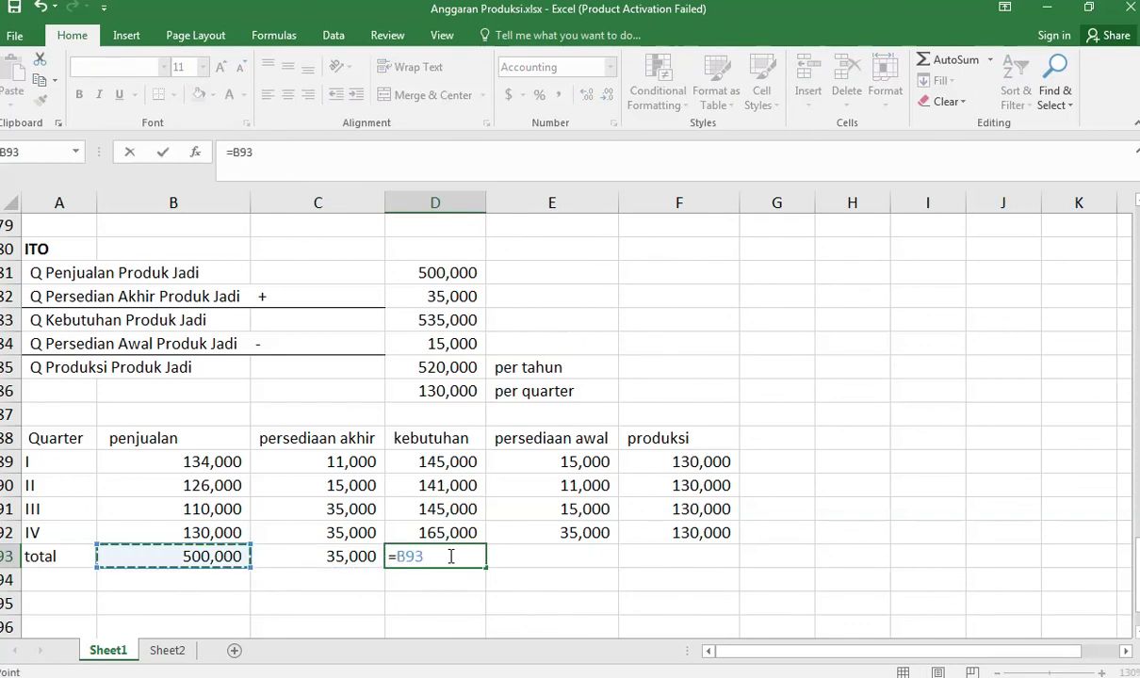
type("+")
key("Left")
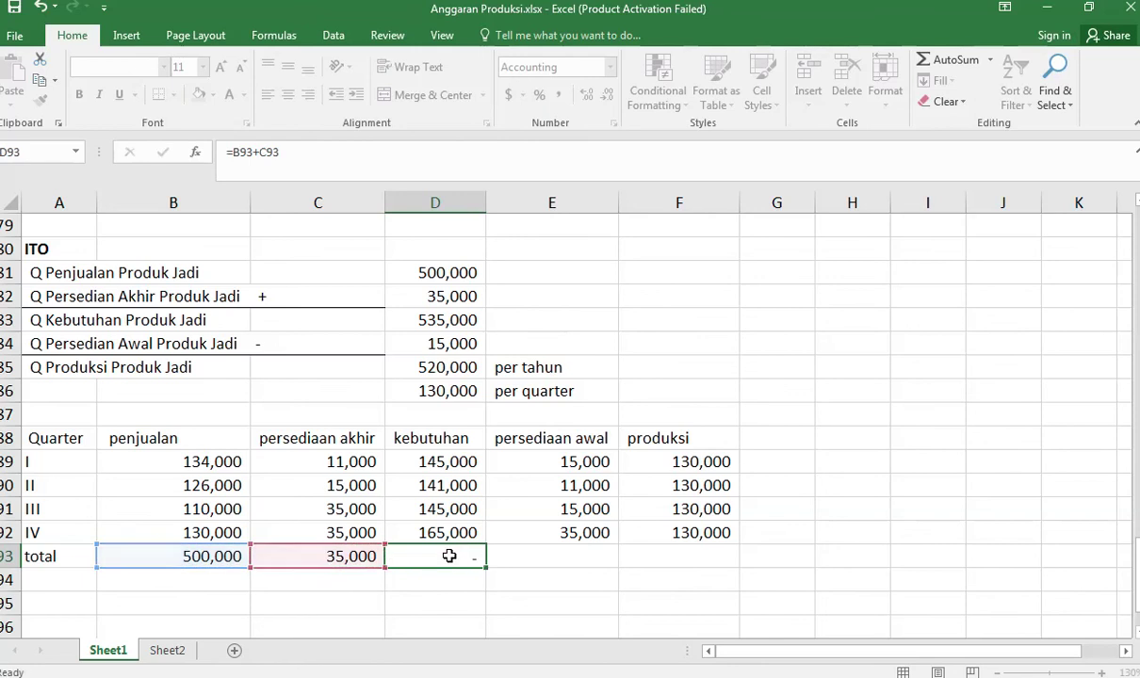
key("Return")
Link the total row's persediaan awal in E93 to quarter I's persediaan awal in E89.
key("Up")
key("Right")
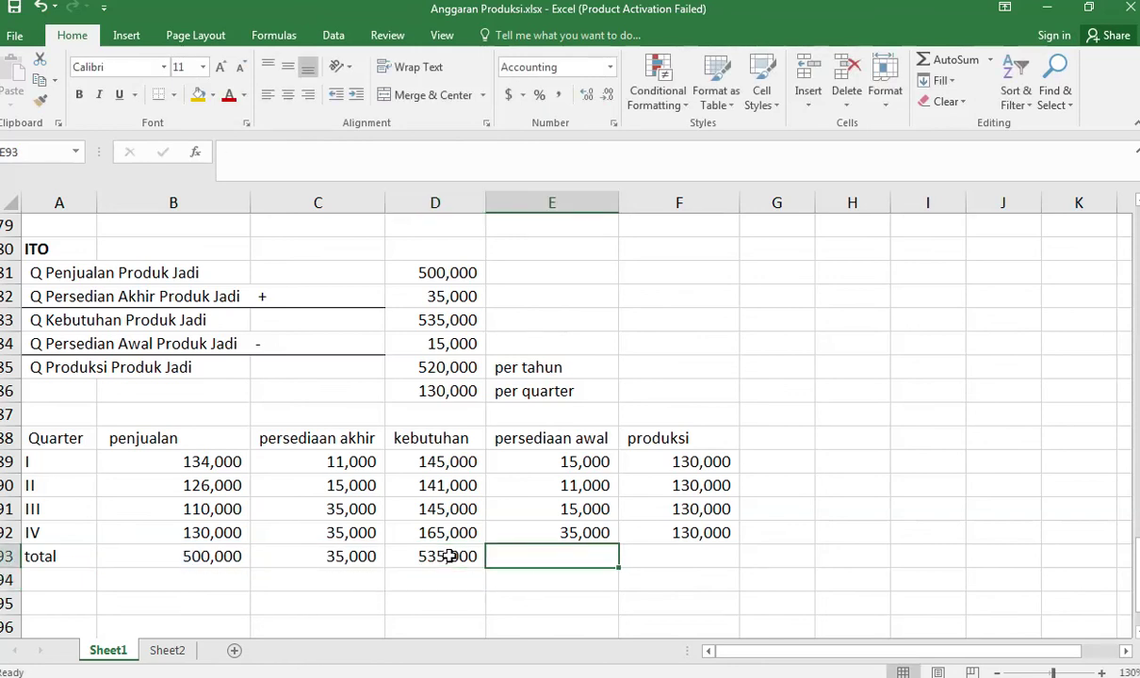
type("=")
left_click(555, 462)
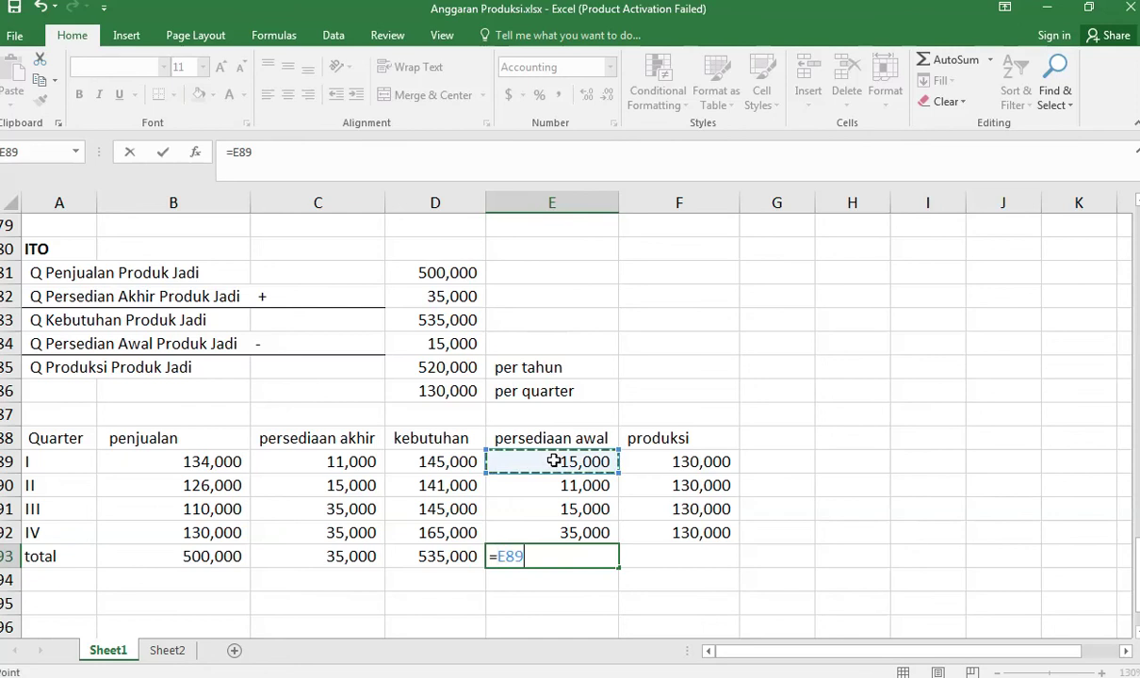
key("Return")
Total the four quarters' produksi in F93 by summing F89:F92.
key("Up")
key("Right")
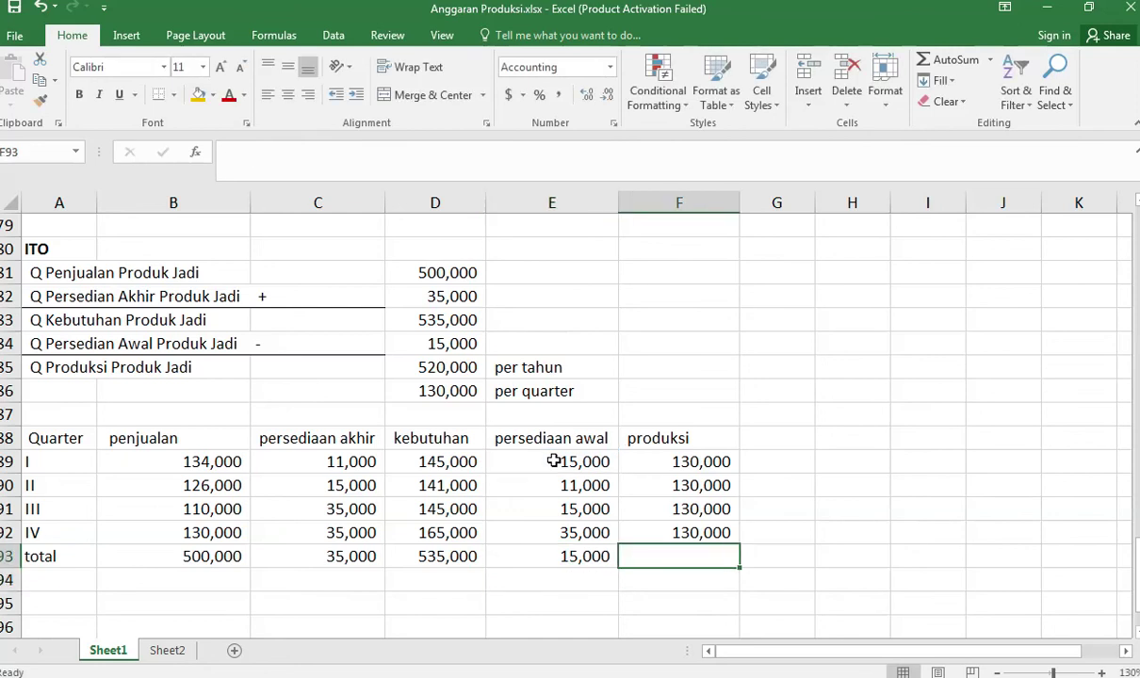
type("=sum(")
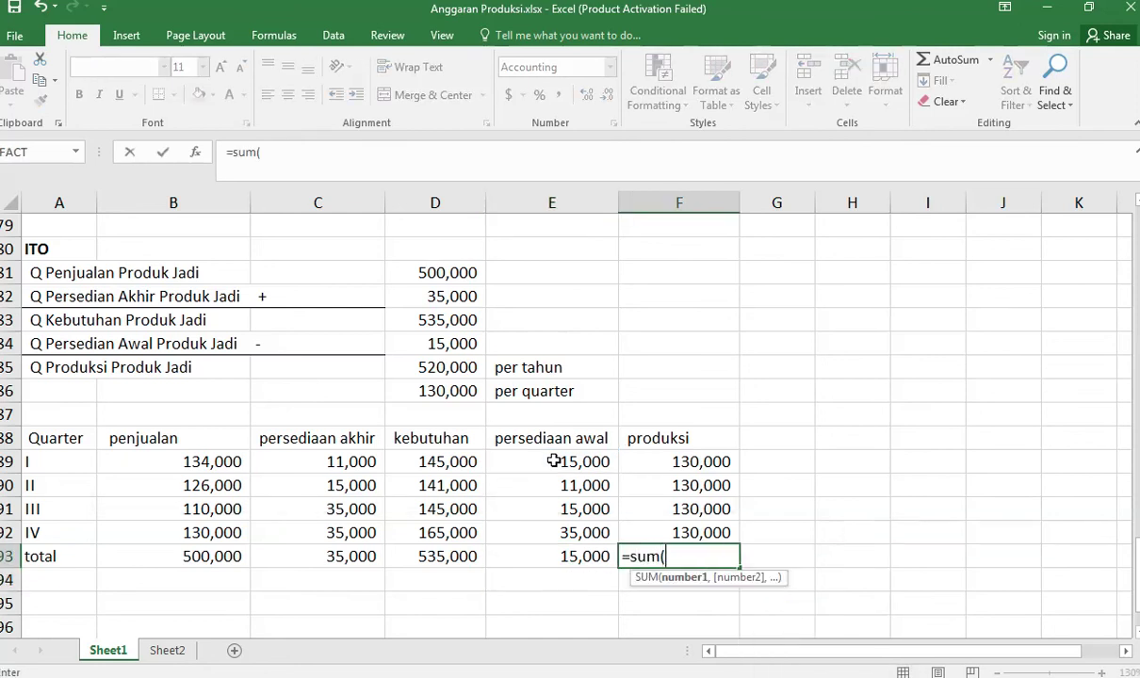
key("Up")
key("shift+Up")
key("shift+Up")
key("shift+Up")
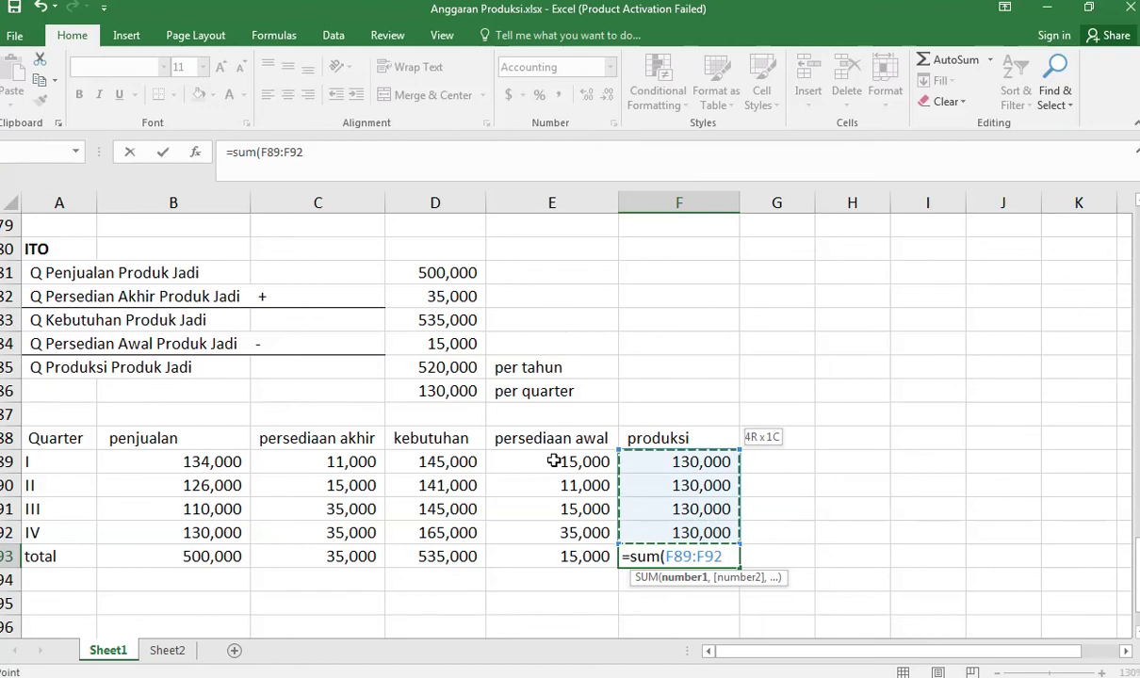
key("Return")
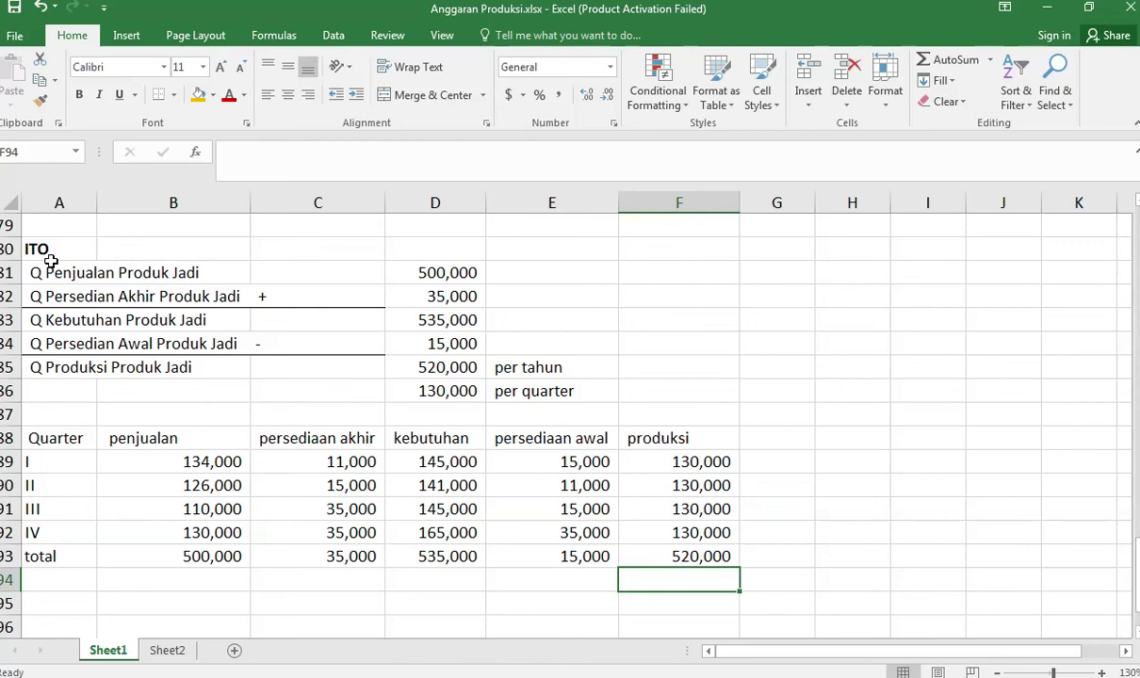
Switch to the presentation slideshow and advance past the inventory results to the "Contoh Penyusunan Anggaran Produksi" slide.
key("alt+Tab")
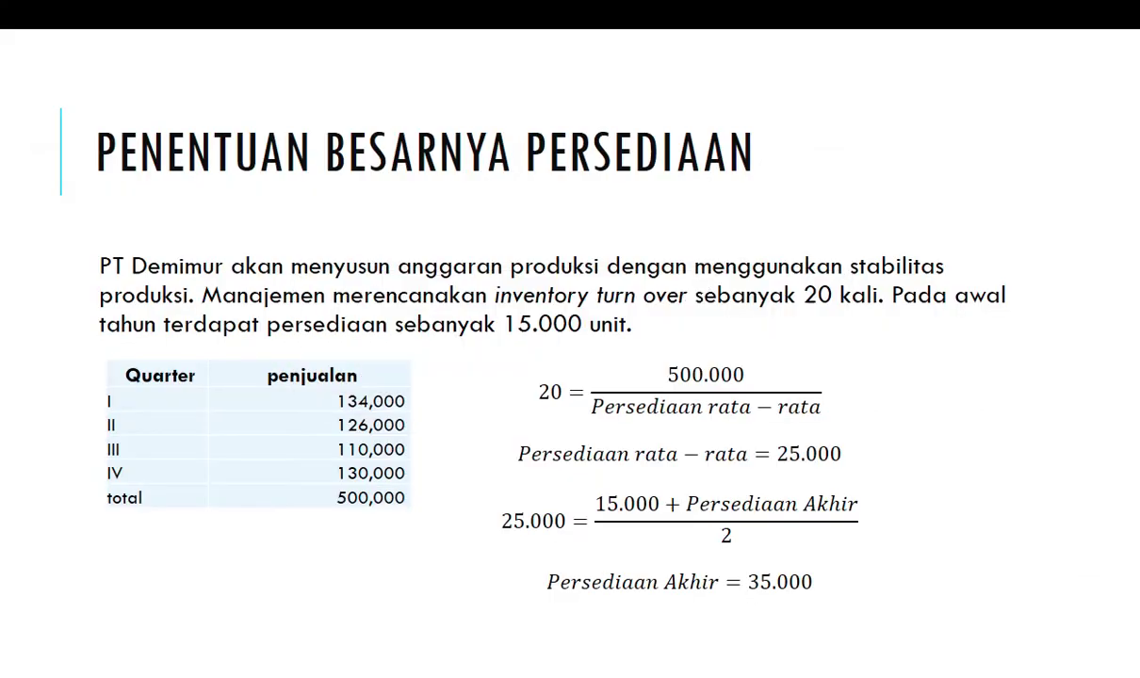
left_click(701, 287)
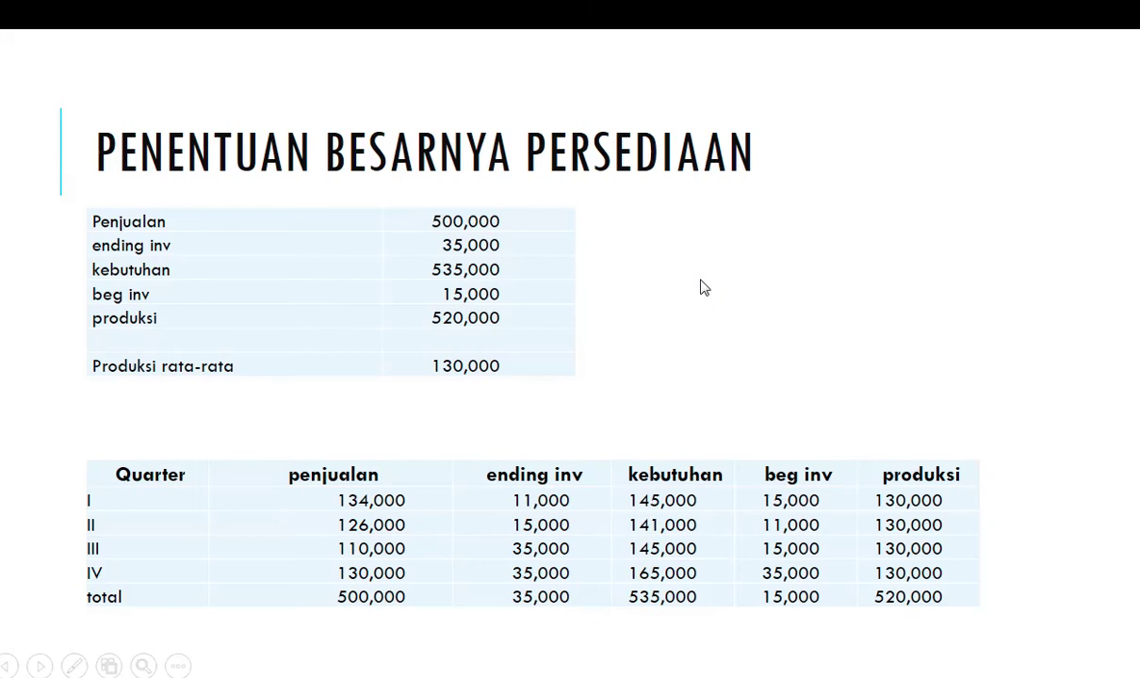
key("Right")
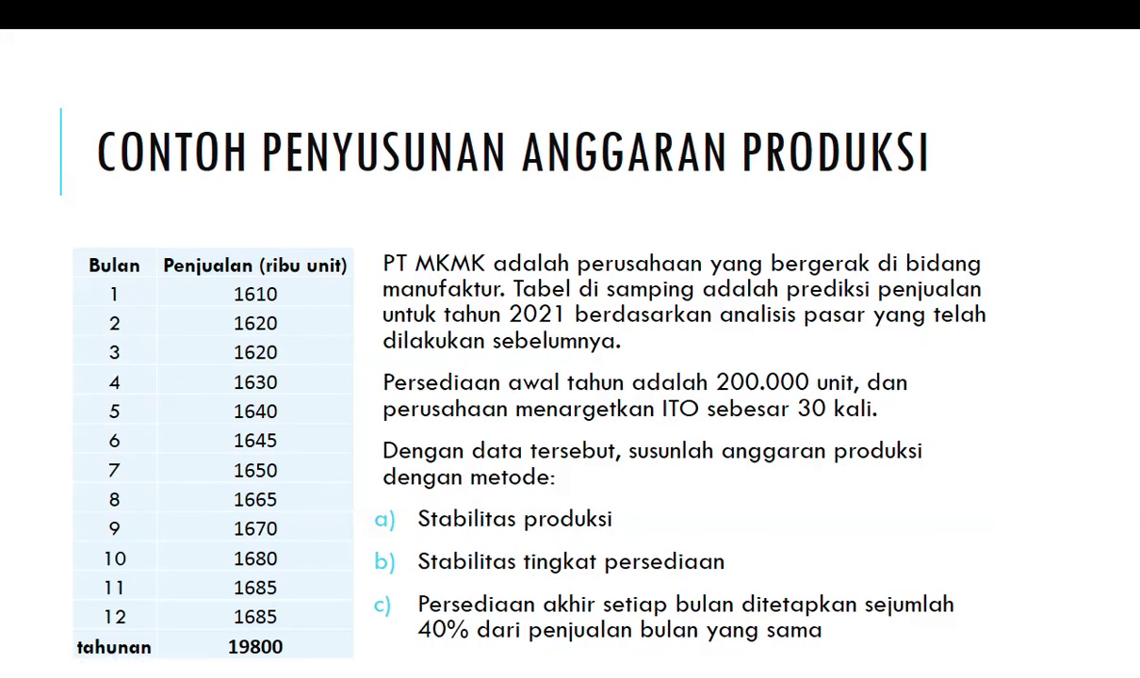